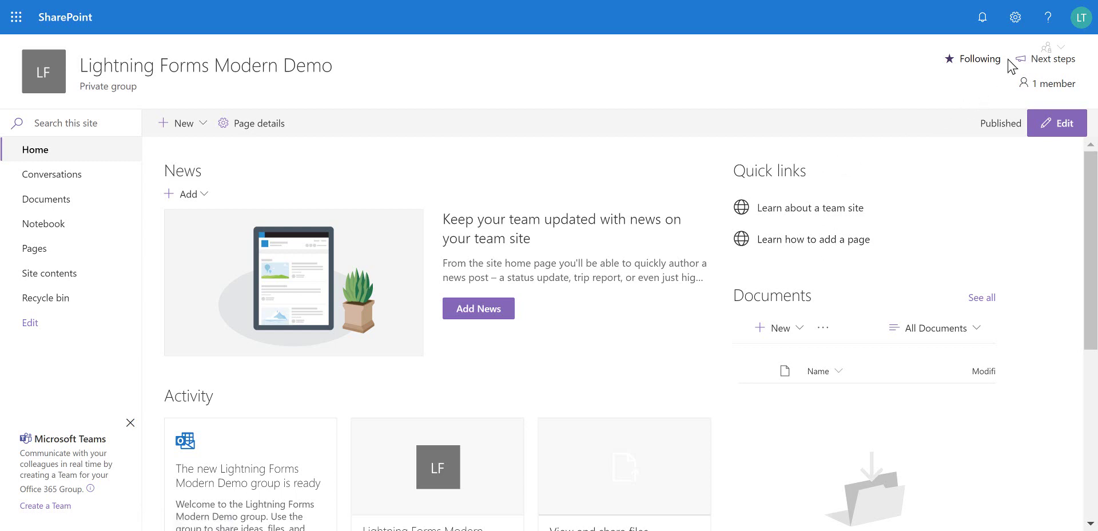
Add a Contacts app from the Add an app page and name the new list 'Contacts'
{"action": "left_click", "coordinate": [1016, 19]}
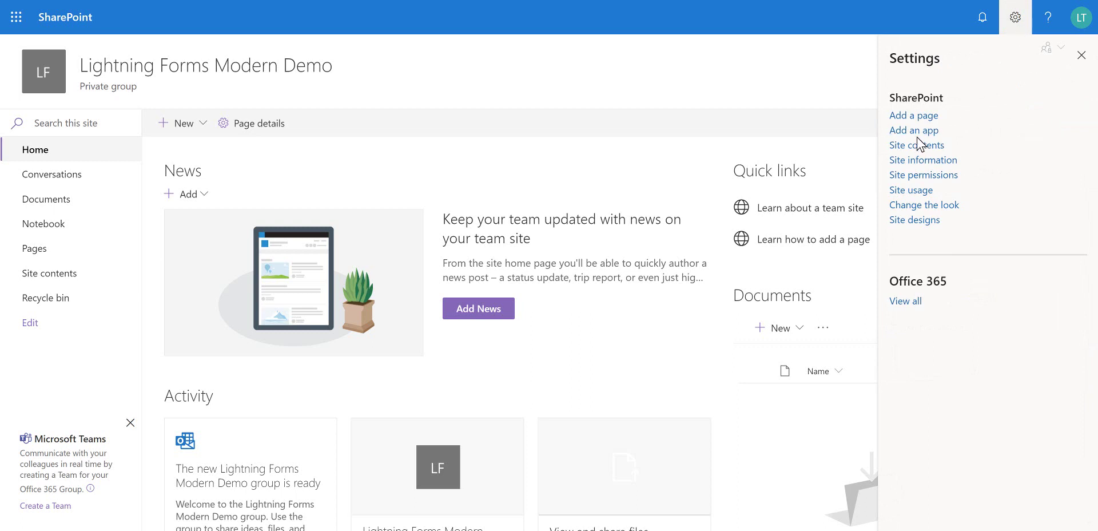
{"action": "left_click", "coordinate": [915, 131]}
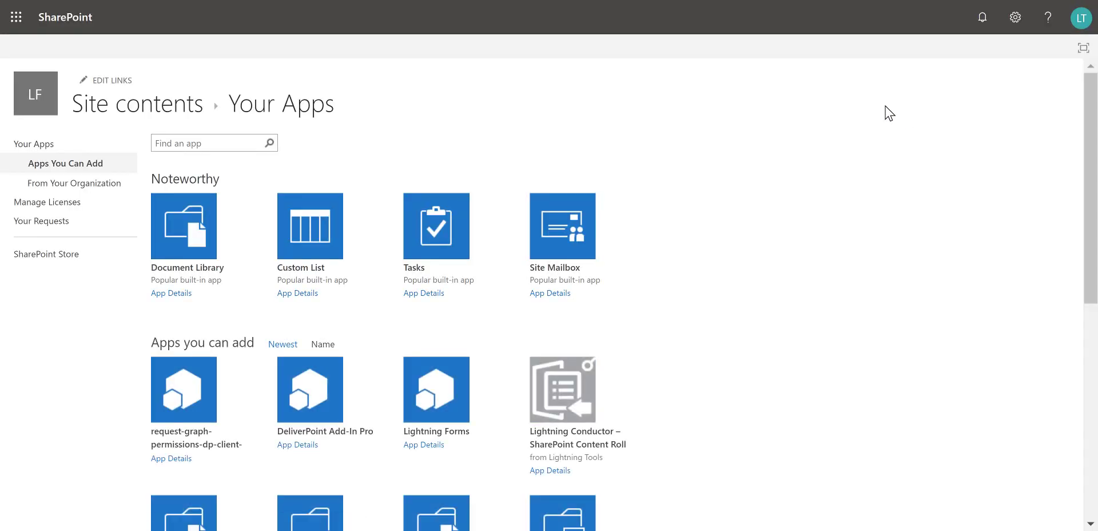
{"action": "scroll", "coordinate": [776, 300], "scroll_direction": "down", "scroll_amount": 1}
{"action": "scroll", "coordinate": [766, 297], "scroll_direction": "down", "scroll_amount": 6}
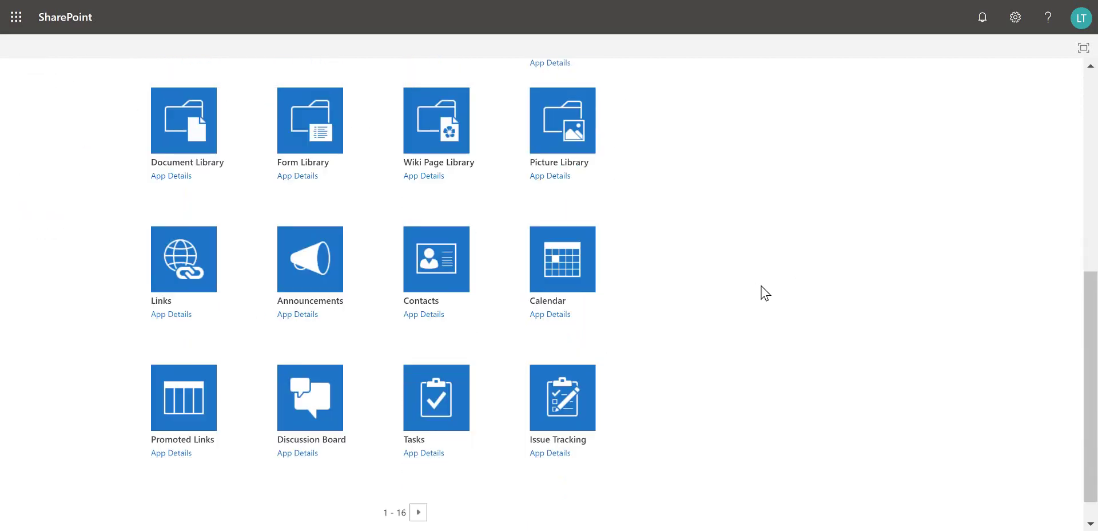
{"action": "left_click", "coordinate": [452, 275]}
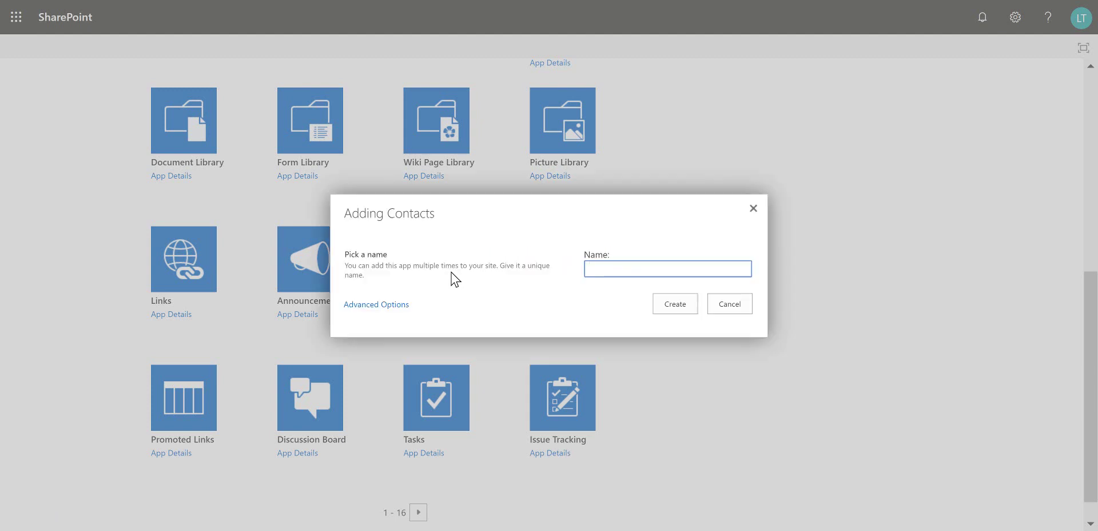
{"action": "type", "text": "Contact"}
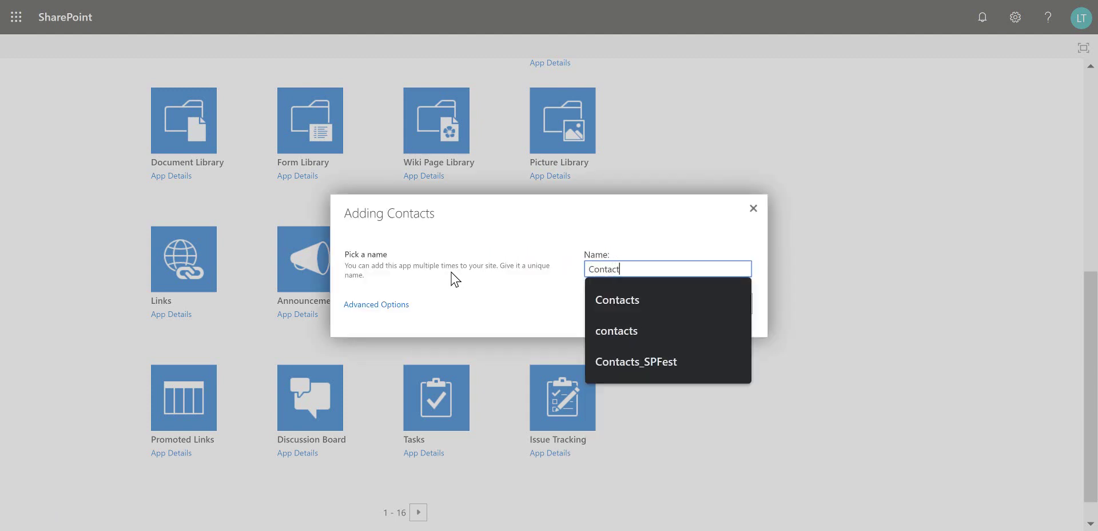
{"action": "type", "text": "s"}
{"action": "left_click", "coordinate": [510, 319]}
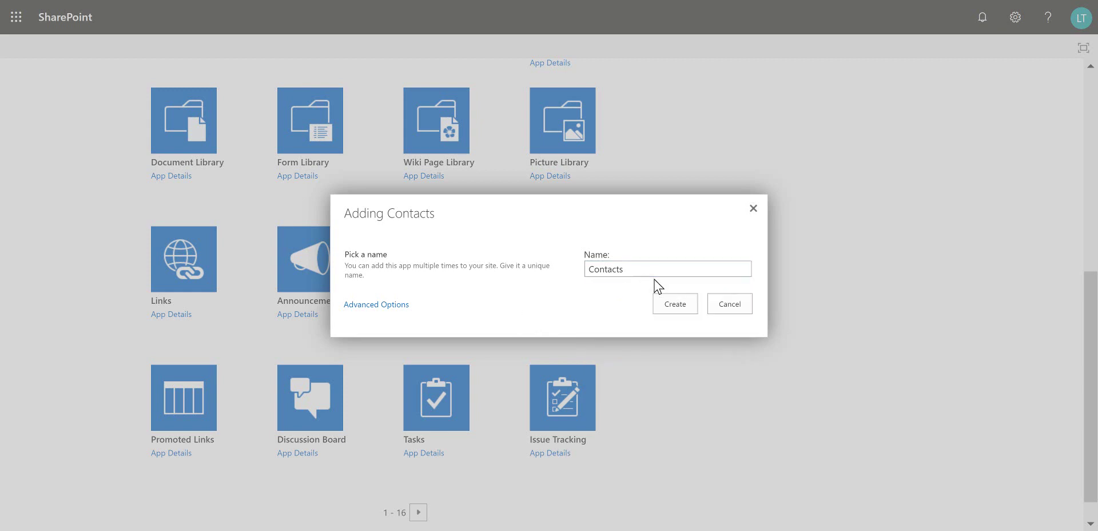
{"action": "left_click", "coordinate": [673, 305]}
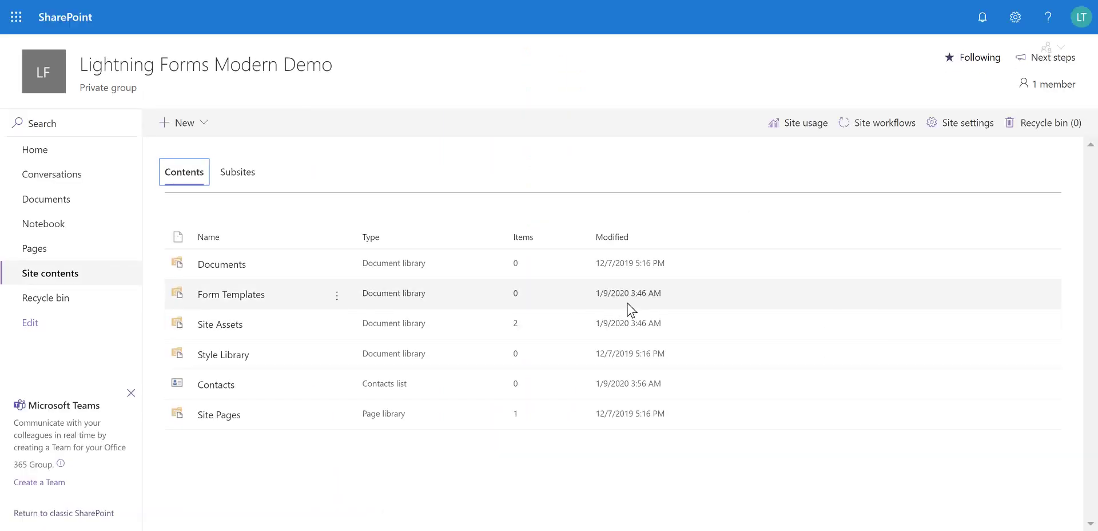
Open the Contacts list, review the fields of its blank new-item form, and cancel without saving
{"action": "left_click", "coordinate": [221, 391]}
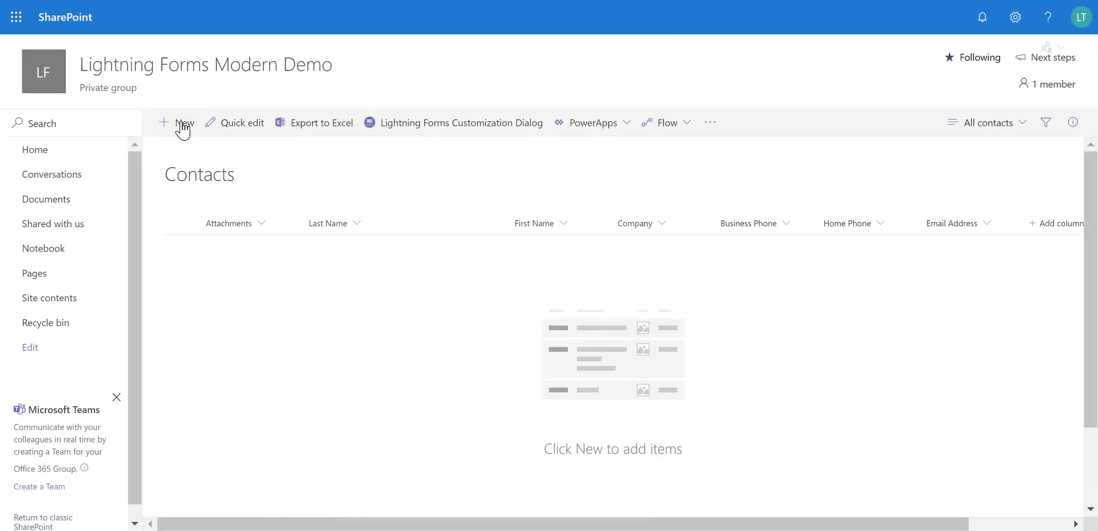
{"action": "left_click", "coordinate": [183, 127]}
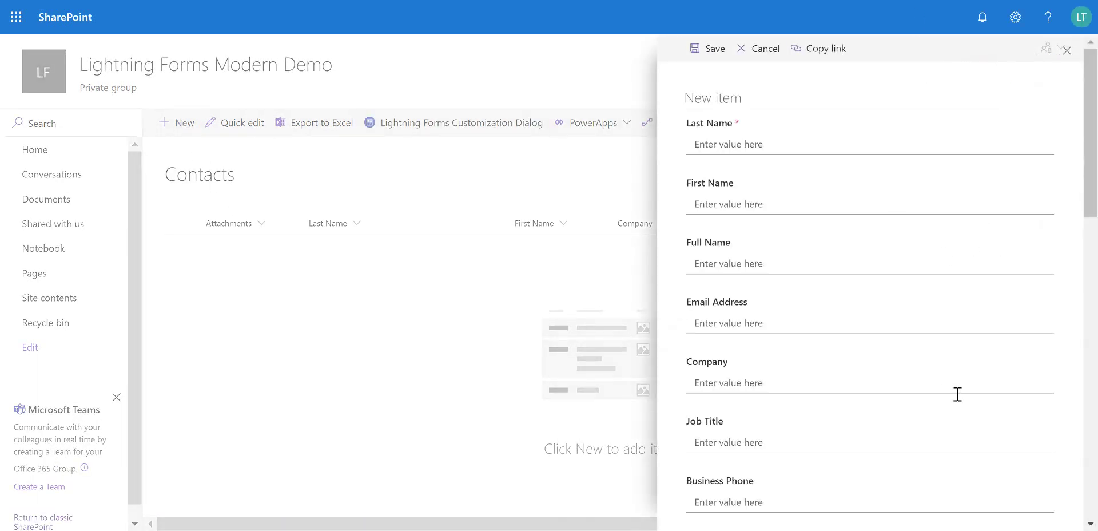
{"action": "scroll", "coordinate": [942, 343], "scroll_direction": "down", "scroll_amount": 6}
{"action": "scroll", "coordinate": [941, 340], "scroll_direction": "down", "scroll_amount": 9}
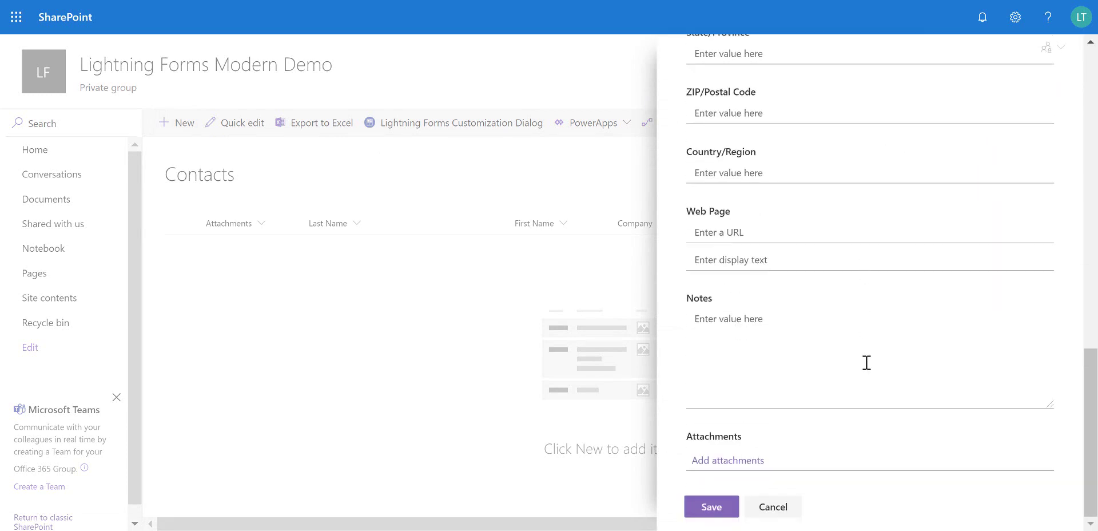
{"action": "scroll", "coordinate": [867, 366], "scroll_direction": "up", "scroll_amount": 15}
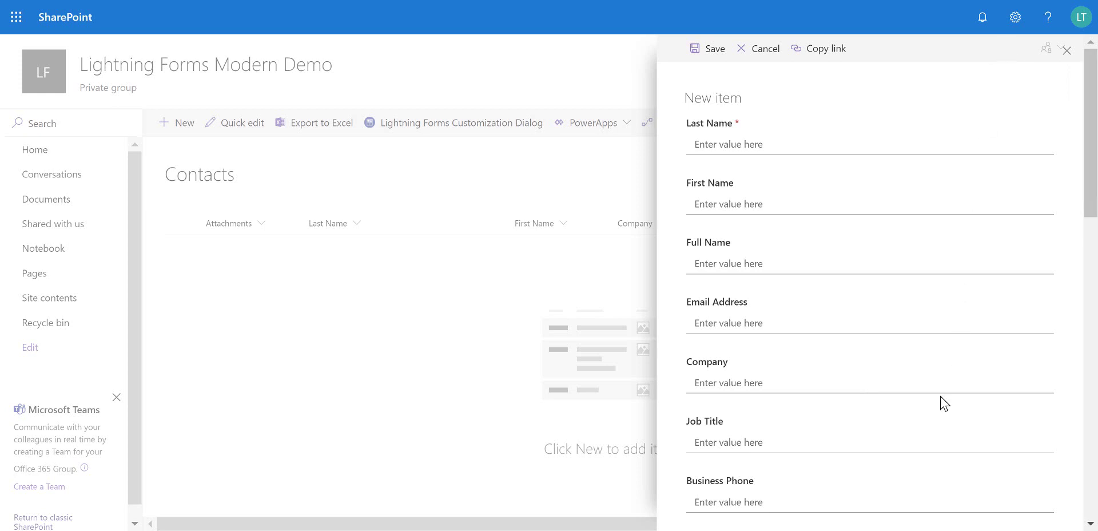
{"action": "left_click", "coordinate": [759, 49]}
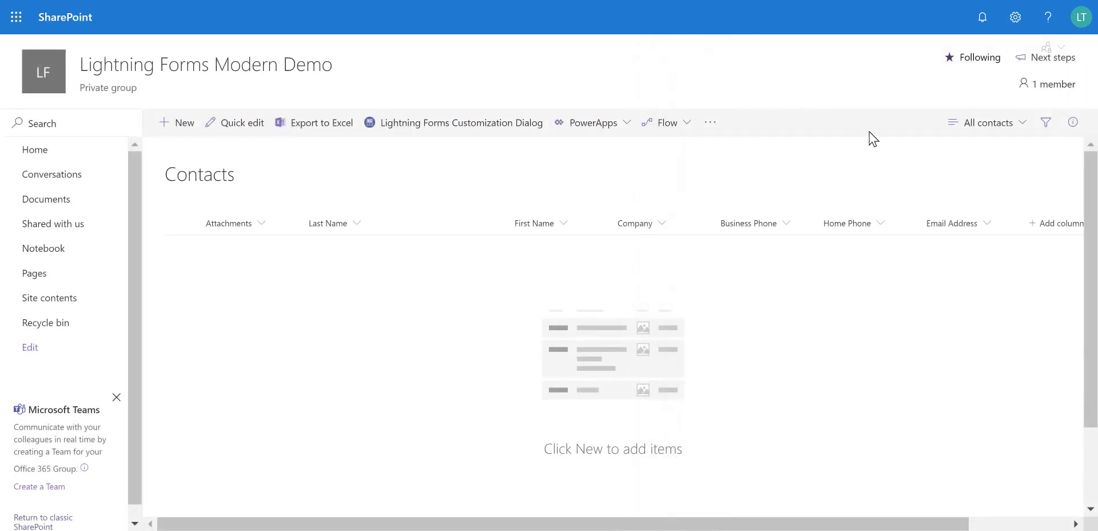
Add a Custom List app from the Add an app page and name it 'Orders'
{"action": "left_click", "coordinate": [1016, 18]}
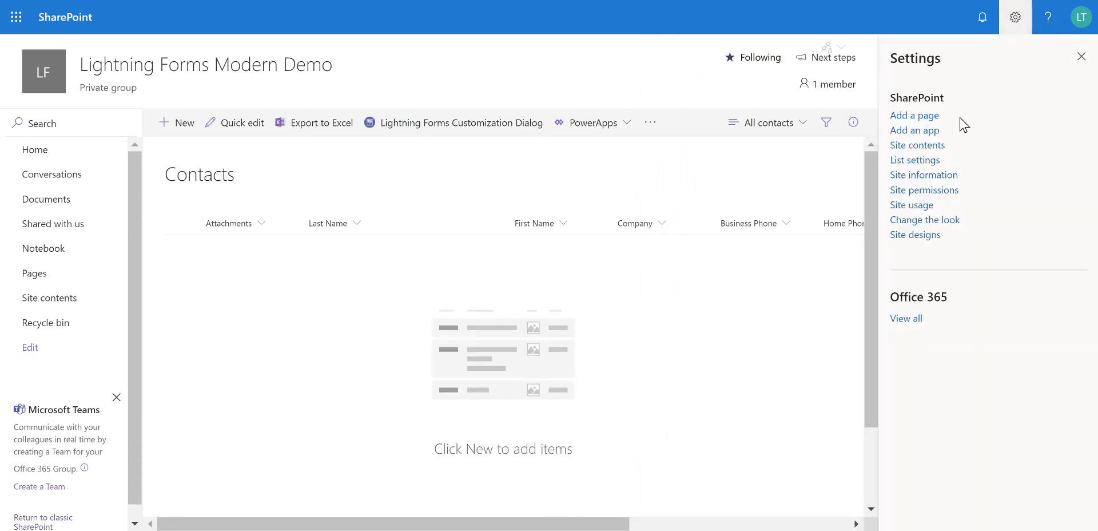
{"action": "left_click", "coordinate": [922, 131]}
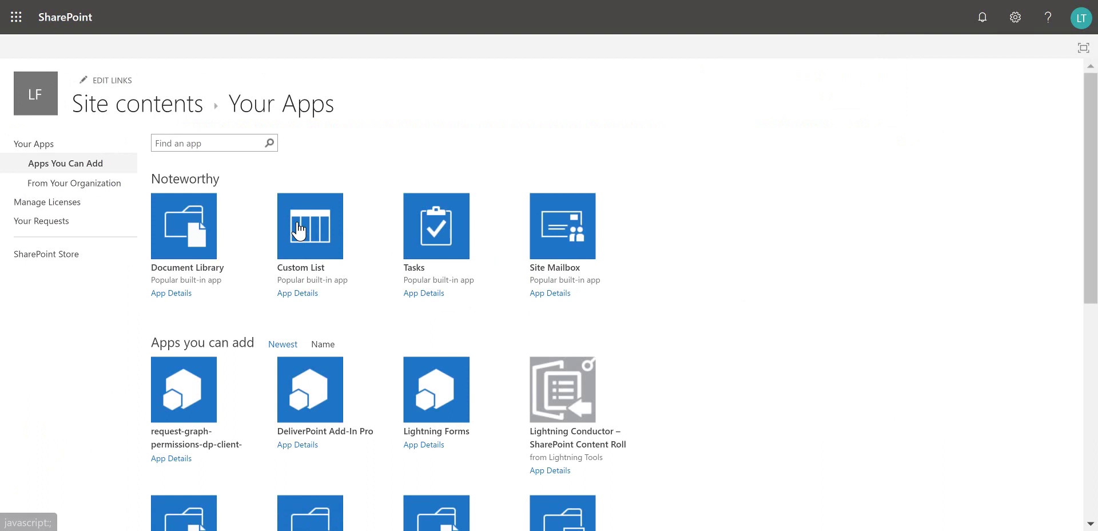
{"action": "left_click", "coordinate": [298, 230]}
{"action": "type", "text": "Orders"}
{"action": "left_click", "coordinate": [675, 308]}
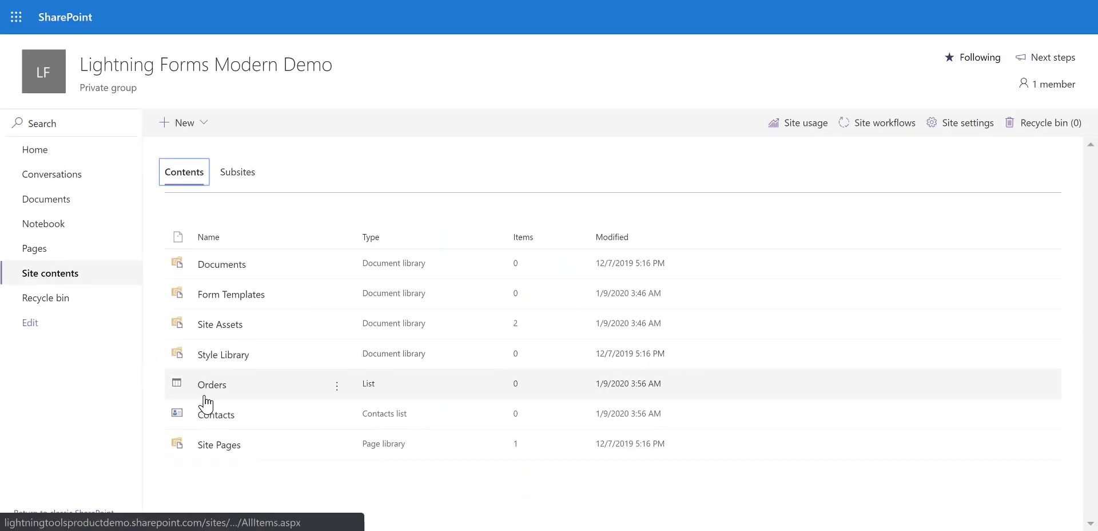
Open the Orders list and add a single line of text column named Product
{"action": "left_click", "coordinate": [211, 387]}
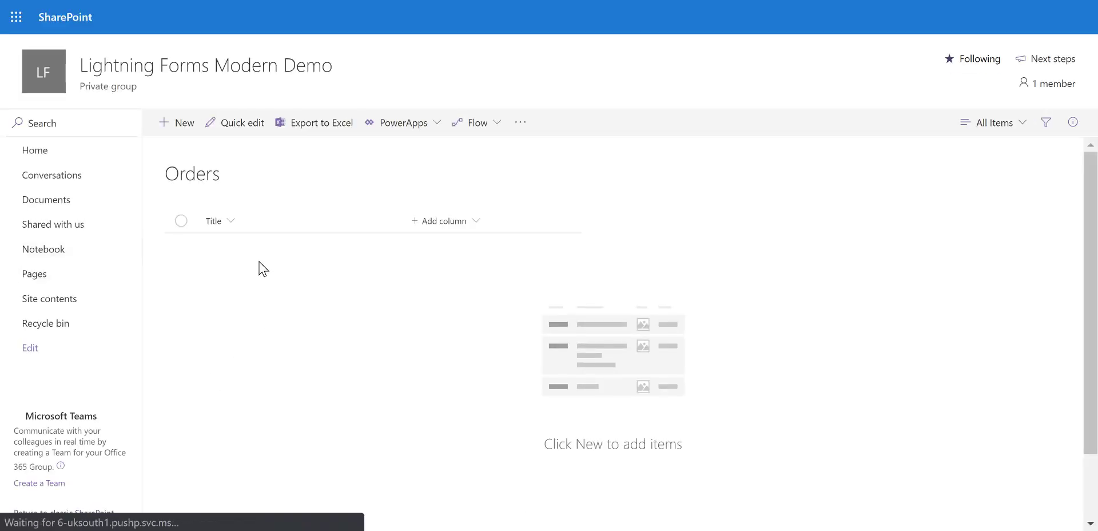
{"action": "left_click", "coordinate": [420, 230]}
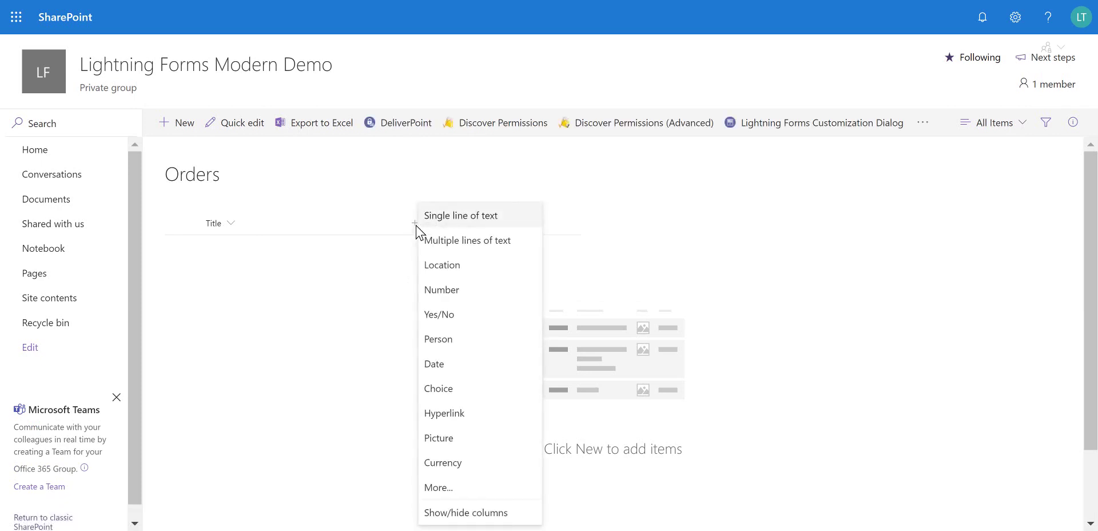
{"action": "left_click", "coordinate": [444, 225]}
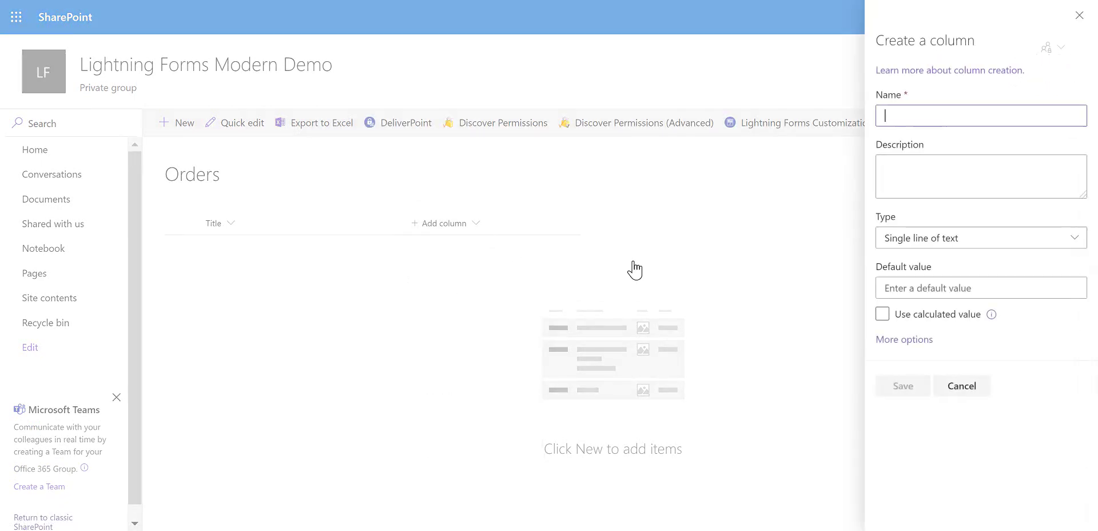
{"action": "type", "text": "Product"}
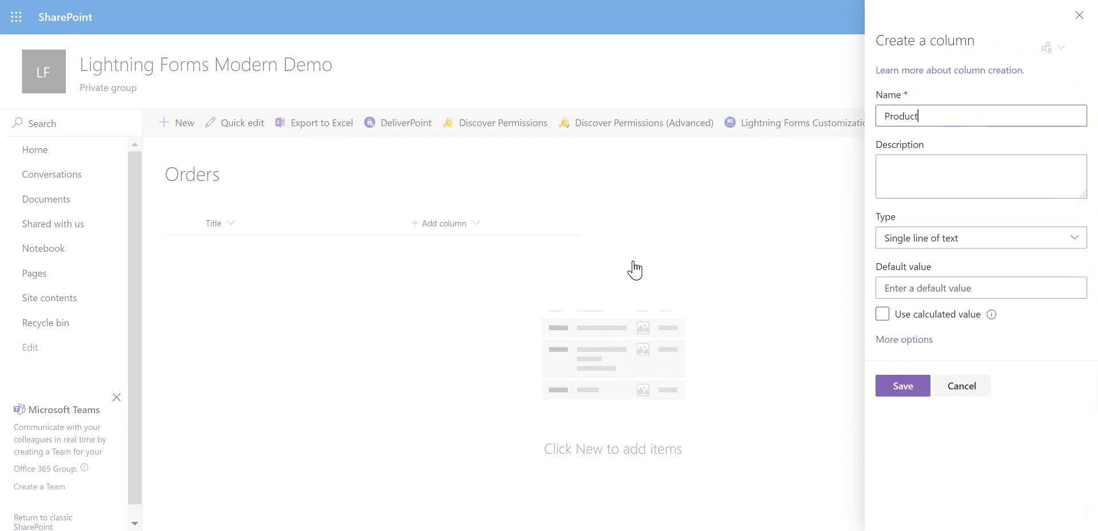
{"action": "left_click", "coordinate": [903, 387]}
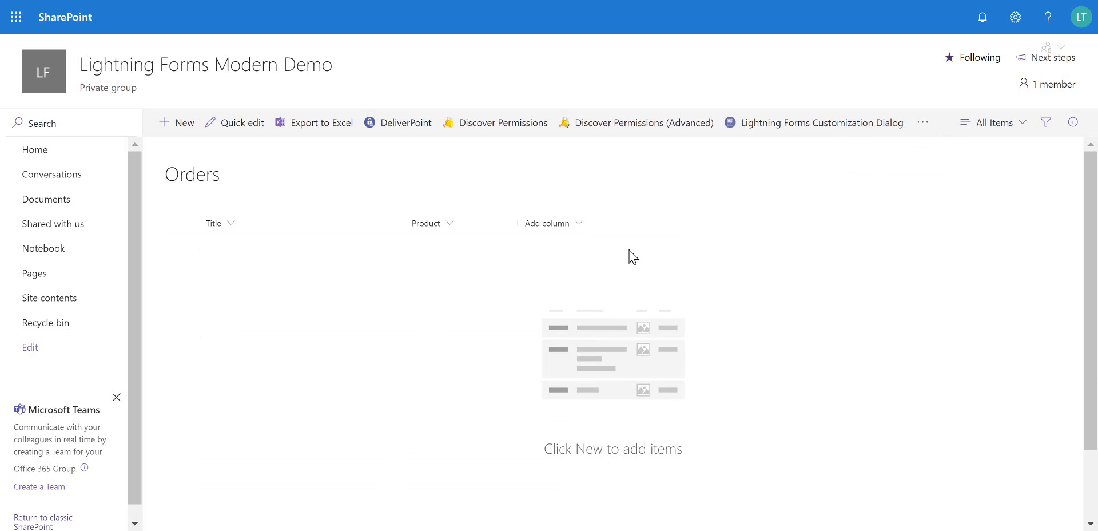
Add a currency column named Value to the Orders list
{"action": "left_click", "coordinate": [523, 226]}
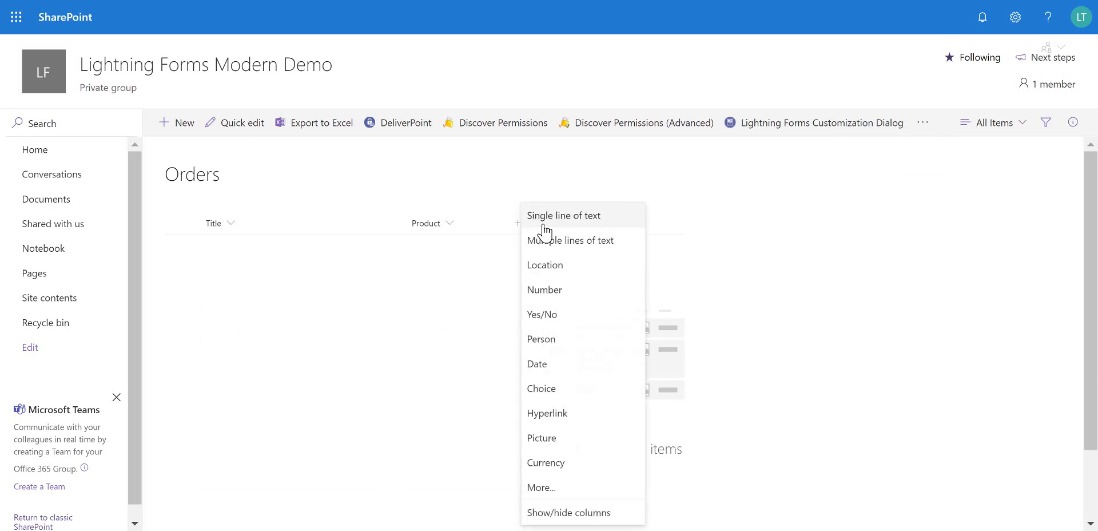
{"action": "left_click", "coordinate": [561, 462]}
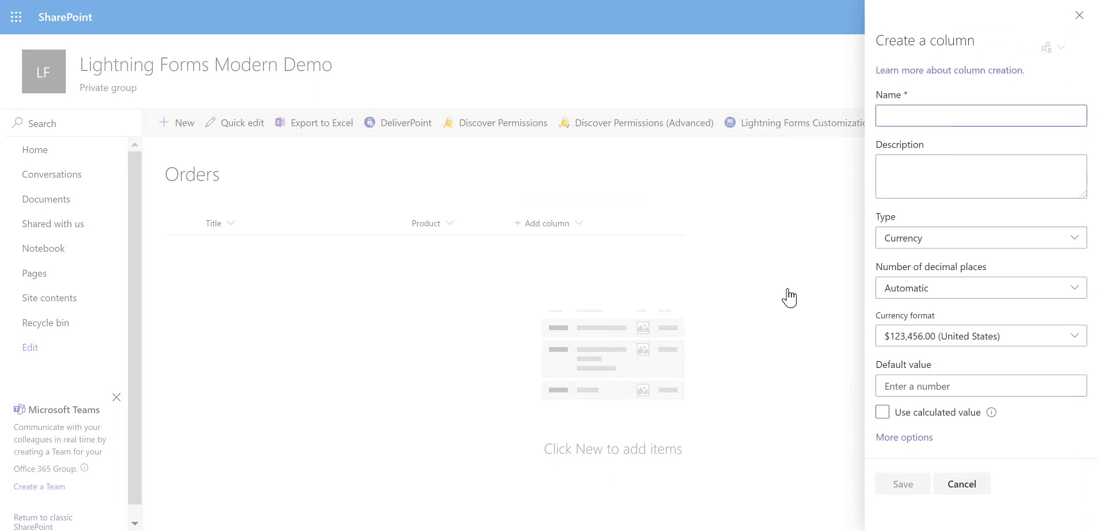
{"action": "type", "text": "Value"}
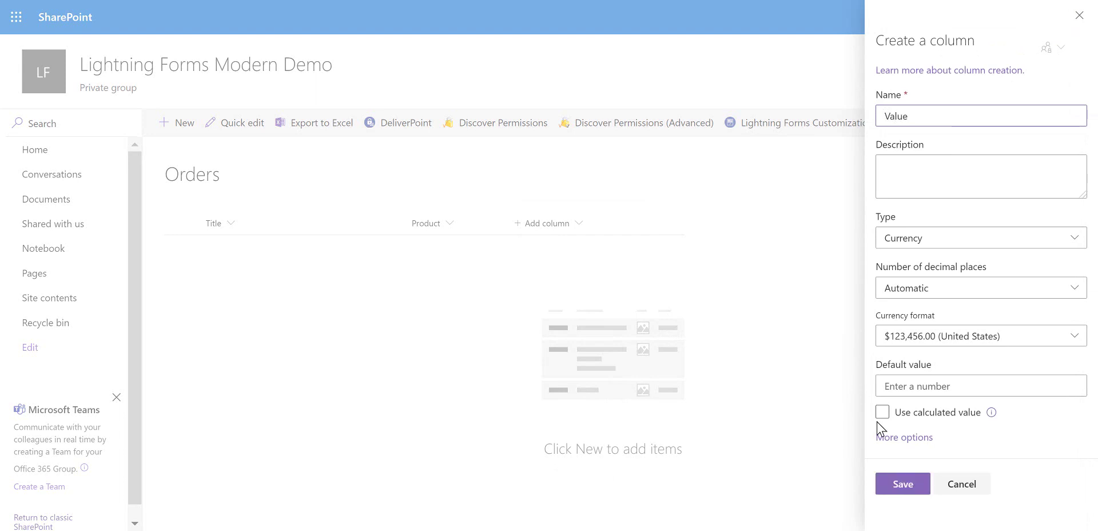
{"action": "left_click", "coordinate": [898, 486]}
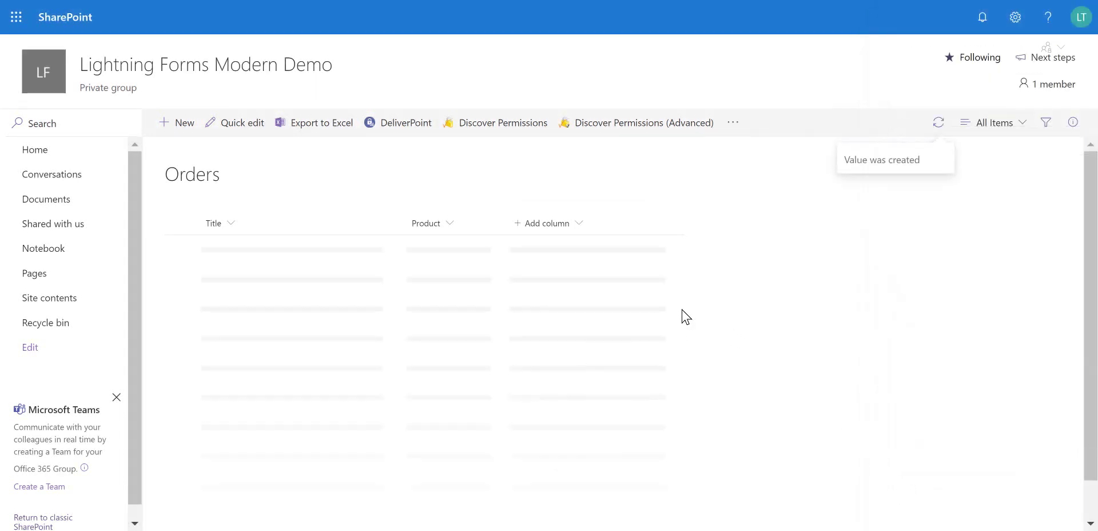
Open Contacts from Site contents and add a currency column named Total Value after Email Address
{"action": "left_click", "coordinate": [52, 298]}
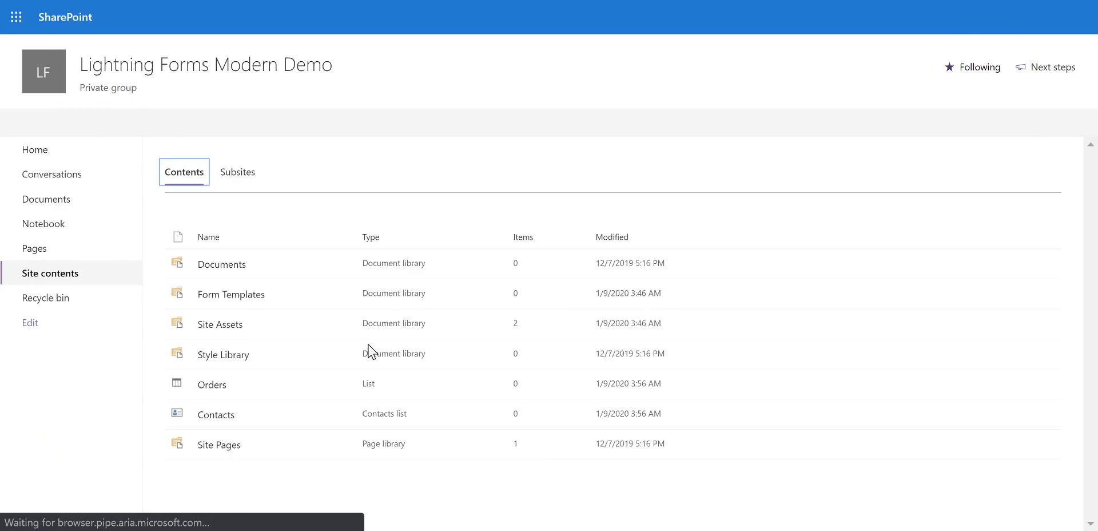
{"action": "left_click", "coordinate": [220, 418]}
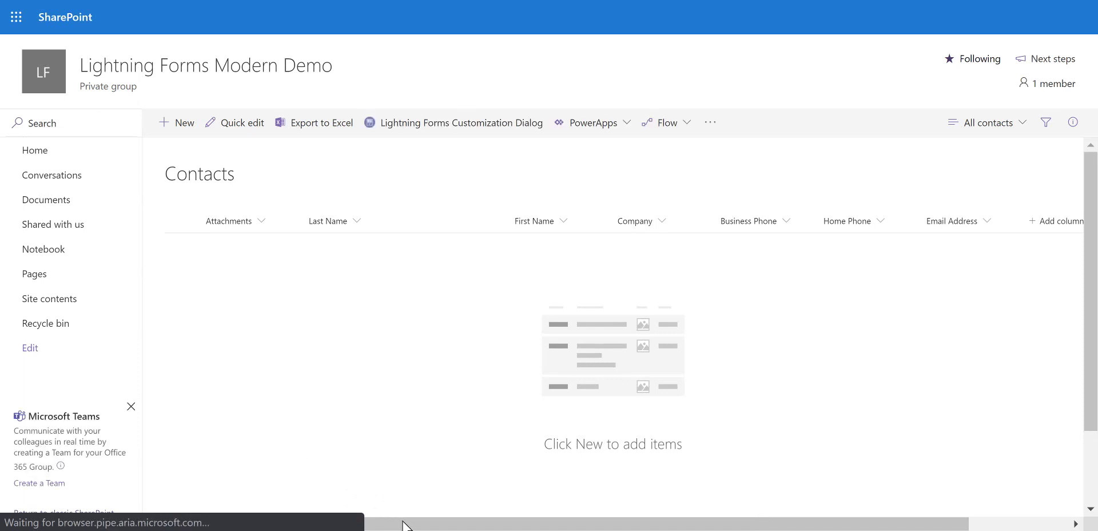
{"action": "left_click_drag", "start_coordinate": [404, 524], "coordinate": [627, 524]}
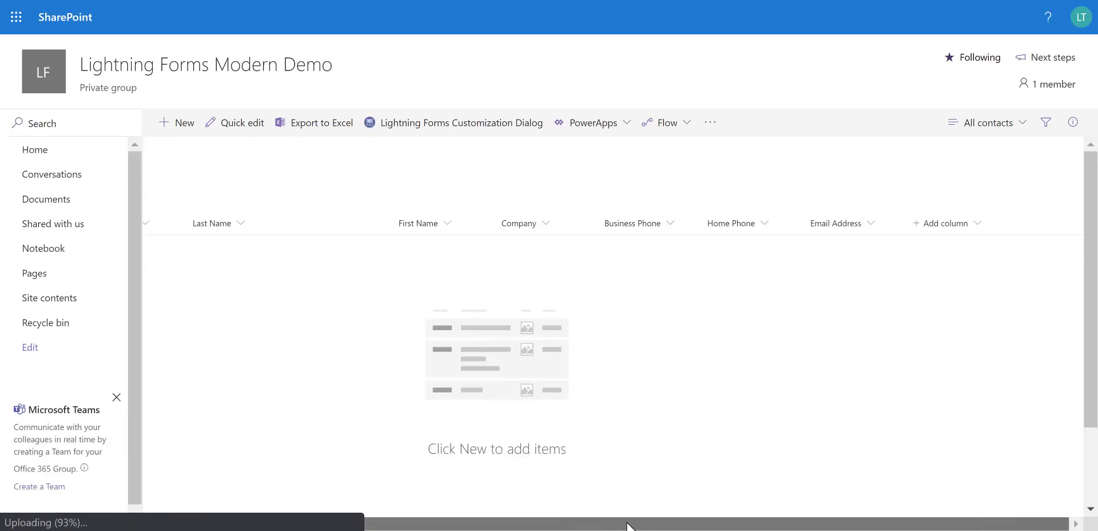
{"action": "left_click", "coordinate": [914, 236]}
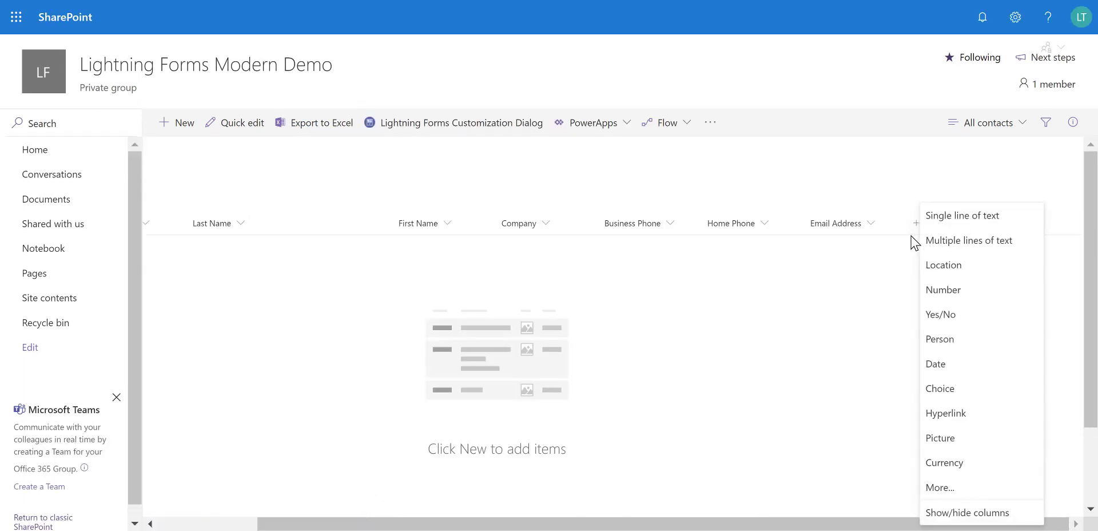
{"action": "left_click", "coordinate": [945, 462]}
{"action": "type", "text": "Total Value"}
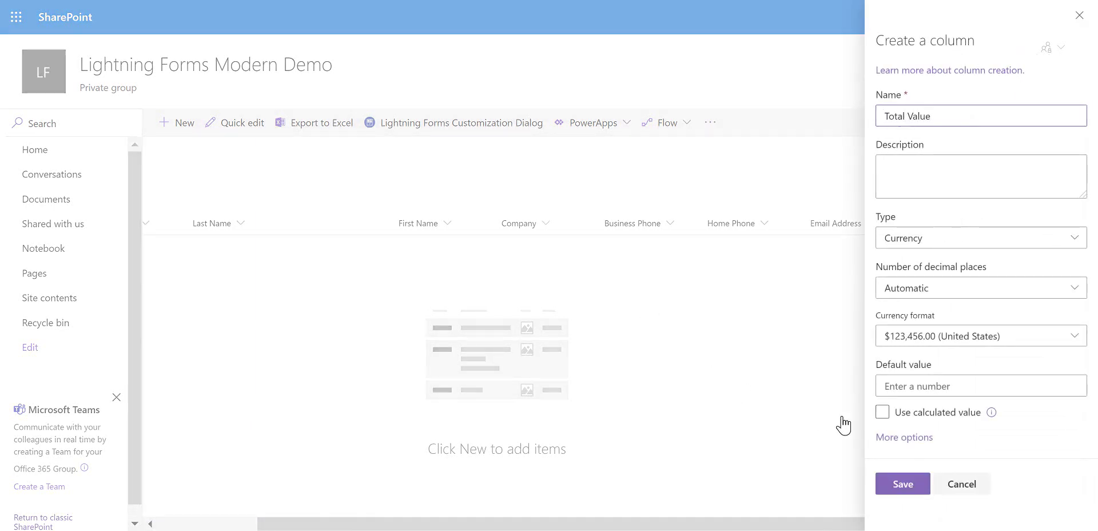
{"action": "left_click", "coordinate": [903, 491]}
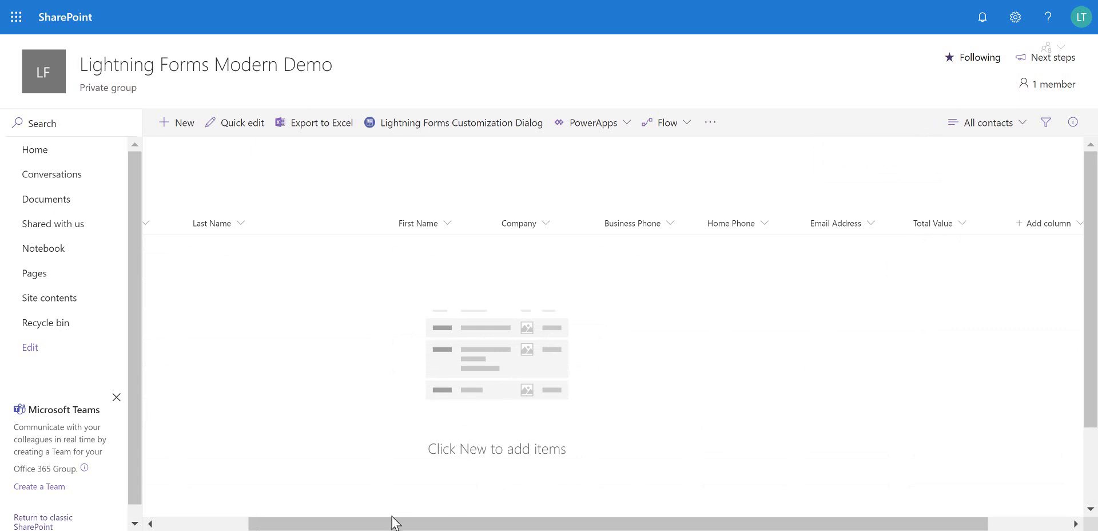
{"action": "left_click_drag", "start_coordinate": [389, 522], "coordinate": [257, 523]}
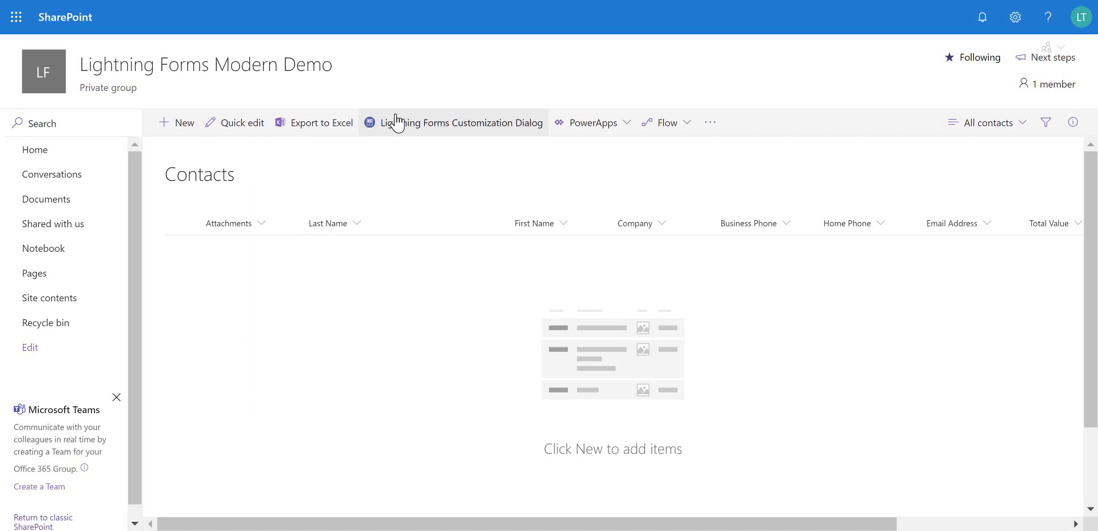
Open the Lightning Forms customization dialog and customize the NewForm.aspx new-item form
{"action": "left_click", "coordinate": [493, 133]}
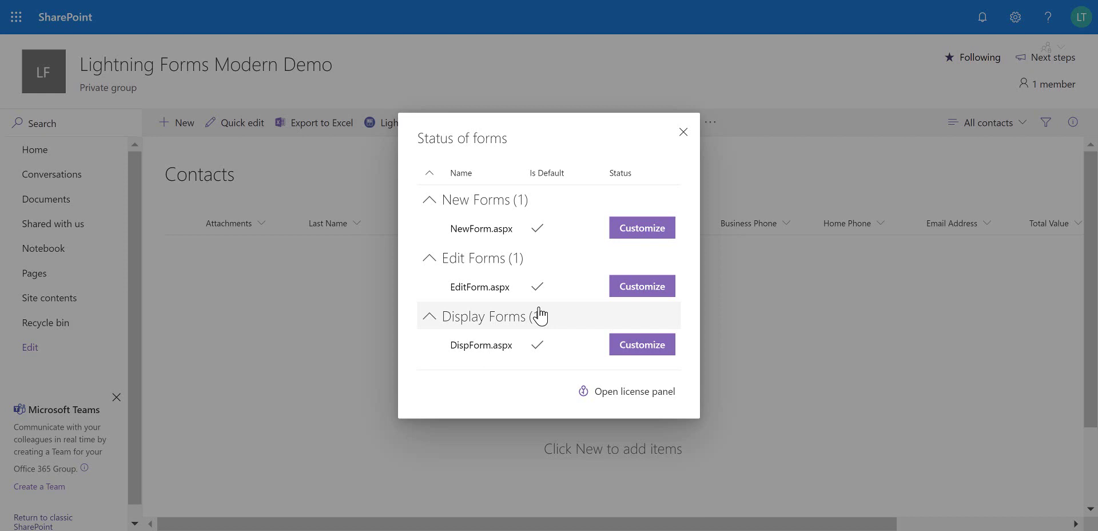
{"action": "left_click", "coordinate": [649, 235]}
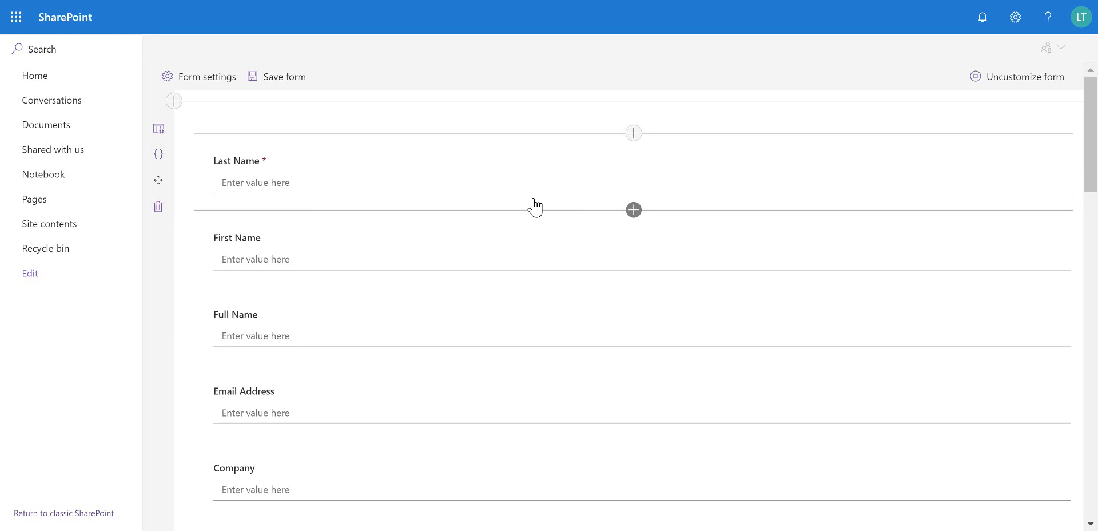
Open Form settings to show the right-side panel size, currently Medium
{"action": "left_click", "coordinate": [183, 82]}
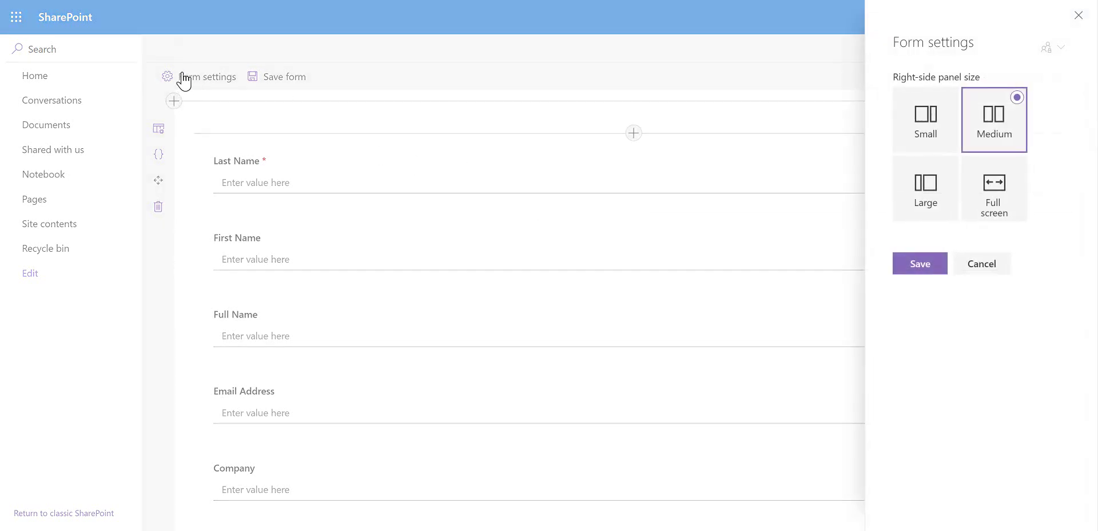
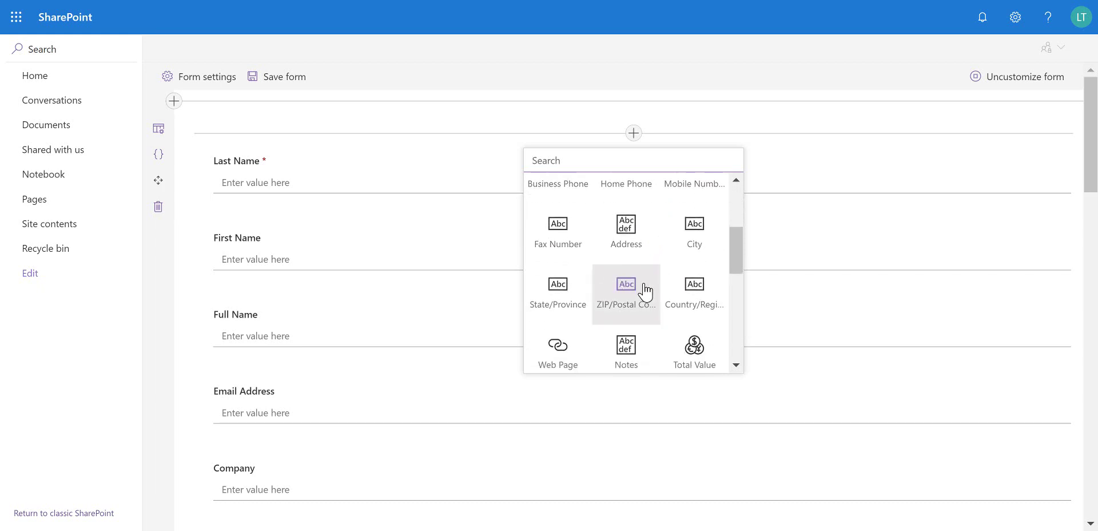
{"action": "scroll", "coordinate": [660, 309], "scroll_direction": "down", "scroll_amount": 3}
{"action": "scroll", "coordinate": [659, 295], "scroll_direction": "up", "scroll_amount": 2}
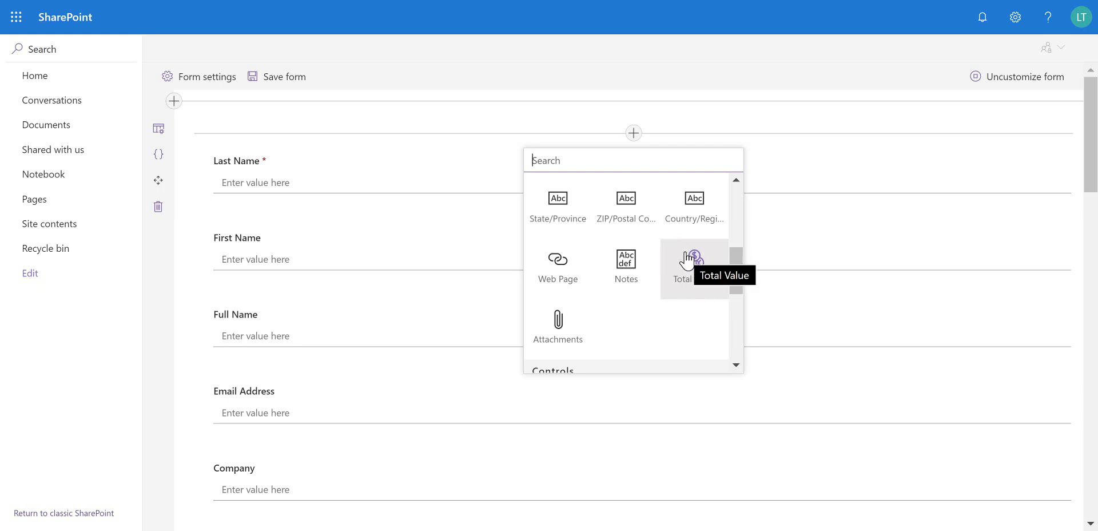
{"action": "scroll", "coordinate": [685, 263], "scroll_direction": "down", "scroll_amount": 3}
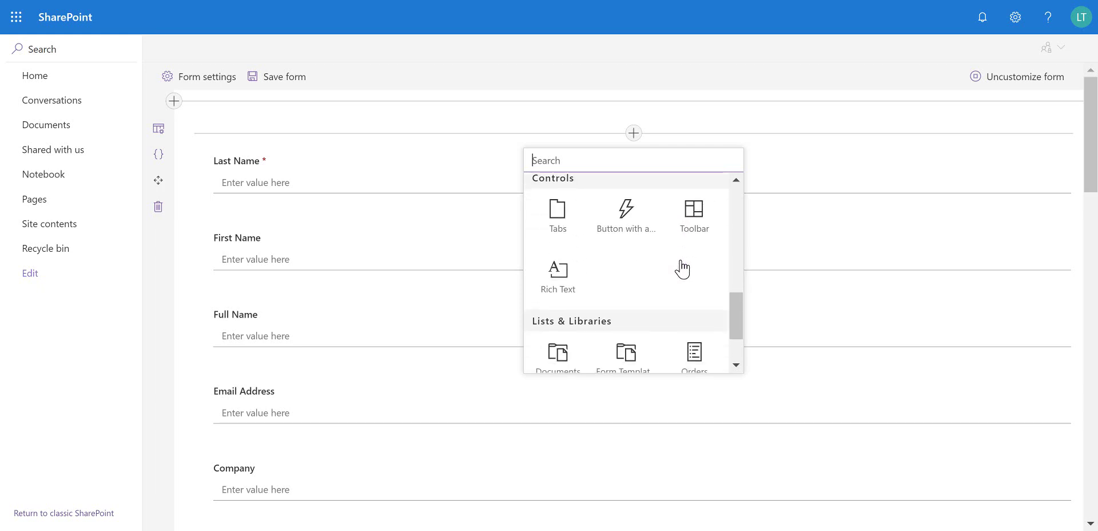
{"action": "scroll", "coordinate": [684, 267], "scroll_direction": "down", "scroll_amount": 1}
{"action": "scroll", "coordinate": [630, 255], "scroll_direction": "up", "scroll_amount": 1}
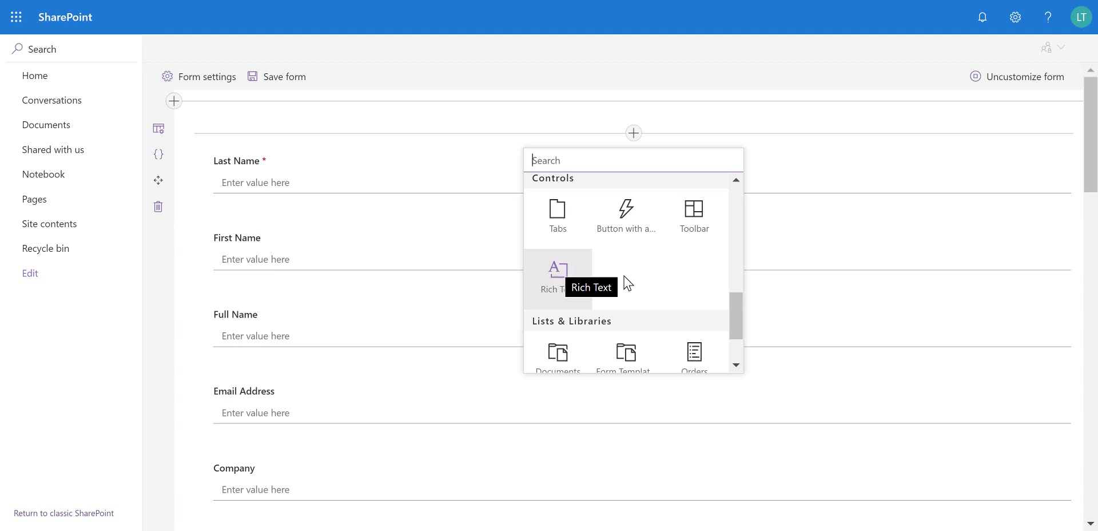
{"action": "scroll", "coordinate": [656, 278], "scroll_direction": "down", "scroll_amount": 2}
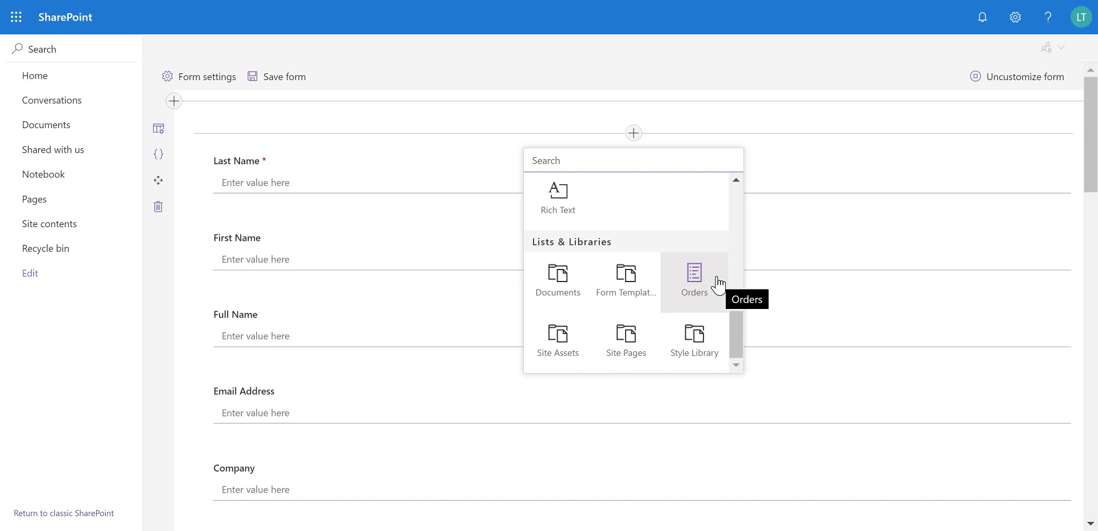
{"action": "scroll", "coordinate": [692, 292], "scroll_direction": "up", "scroll_amount": 10}
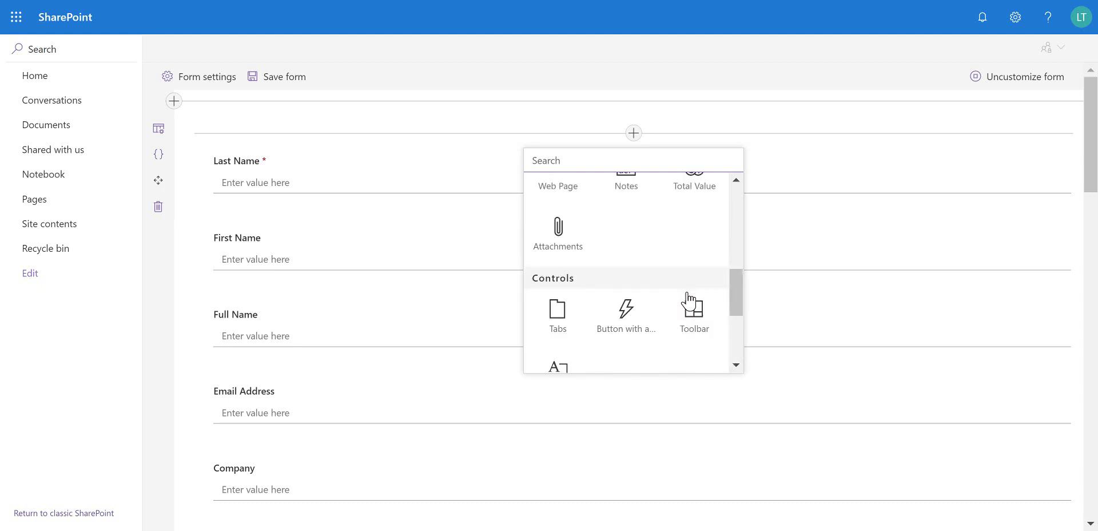
{"action": "scroll", "coordinate": [688, 299], "scroll_direction": "down", "scroll_amount": 5}
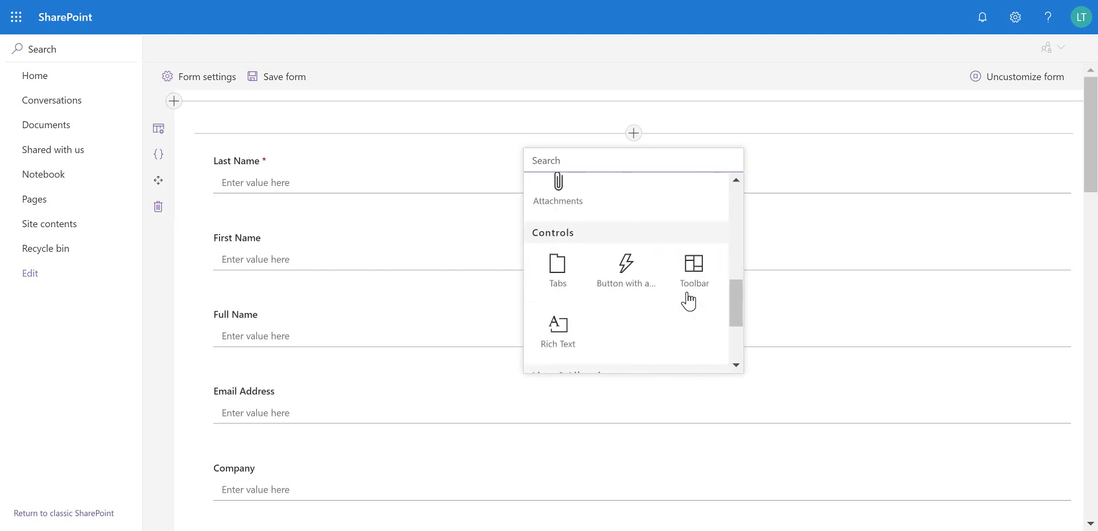
Insert a Tabs control with two tabs named Customer Details and Billing Address
{"action": "left_click", "coordinate": [559, 246]}
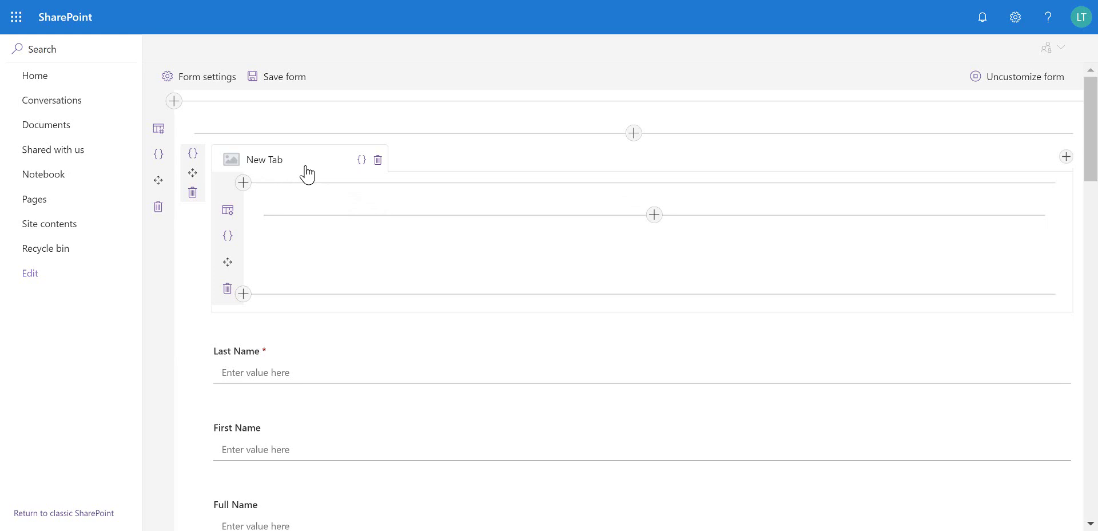
{"action": "left_click", "coordinate": [1066, 157]}
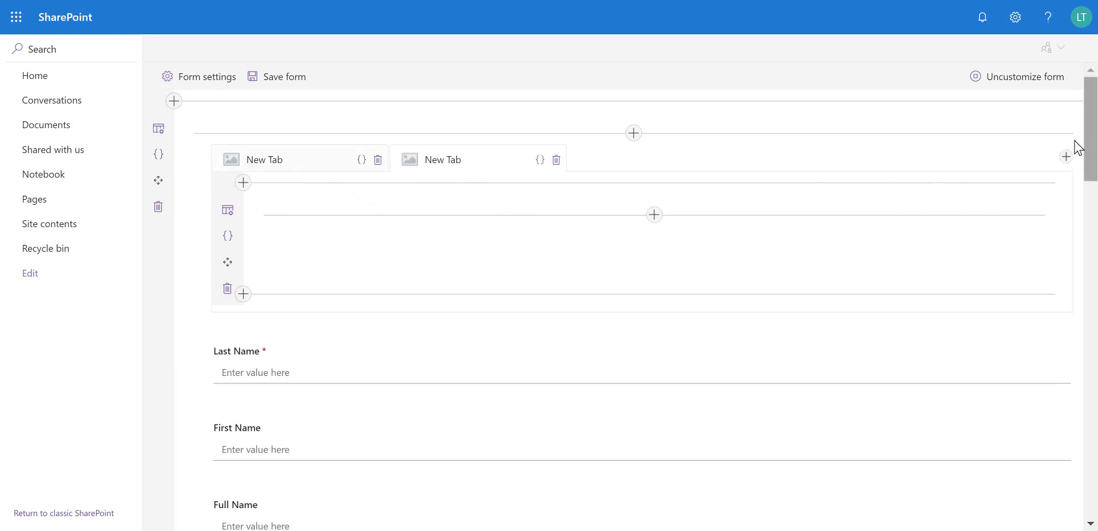
{"action": "left_click", "coordinate": [300, 167]}
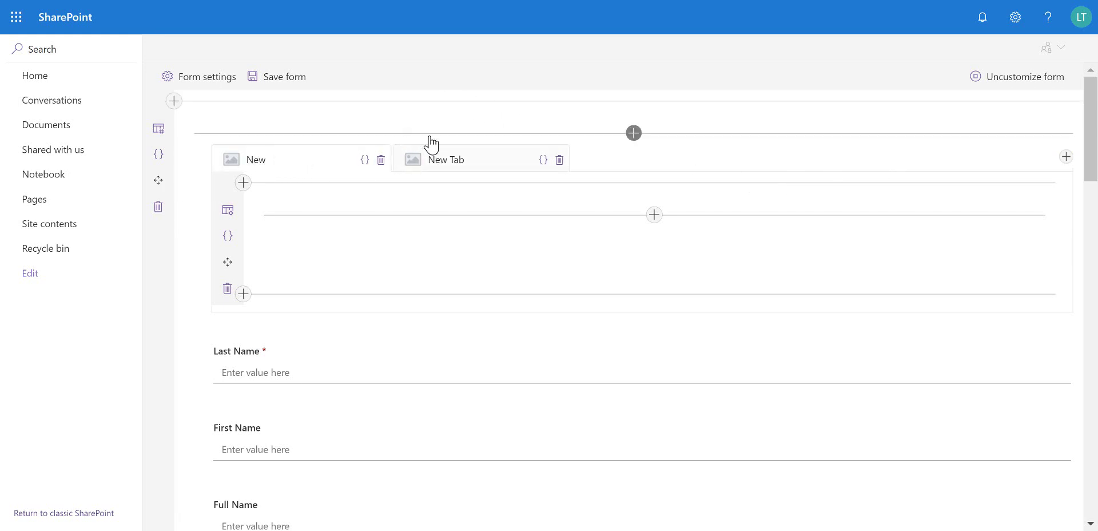
{"action": "key", "text": "BackSpace"}
{"action": "type", "text": "Customer Details"}
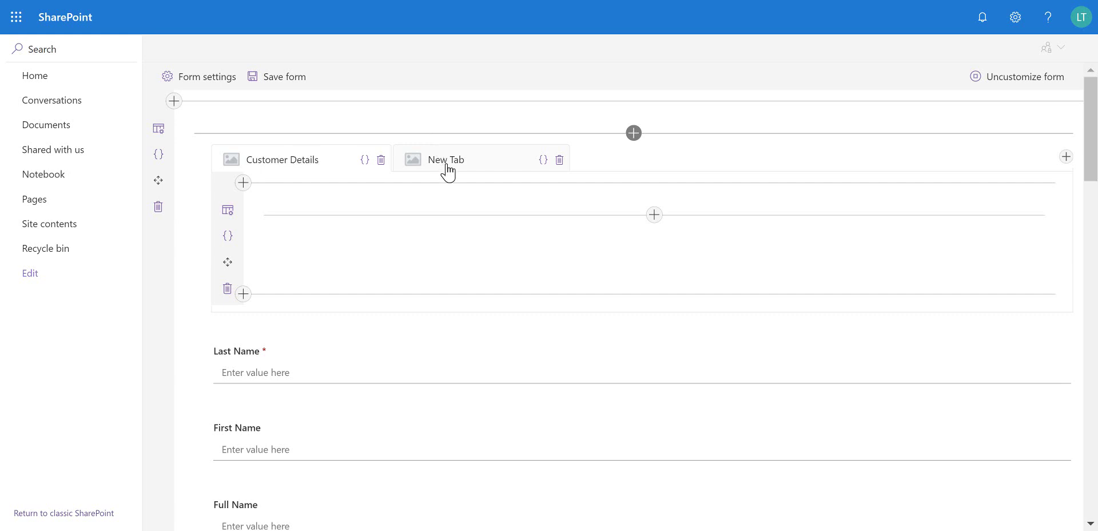
{"action": "left_click", "coordinate": [447, 166]}
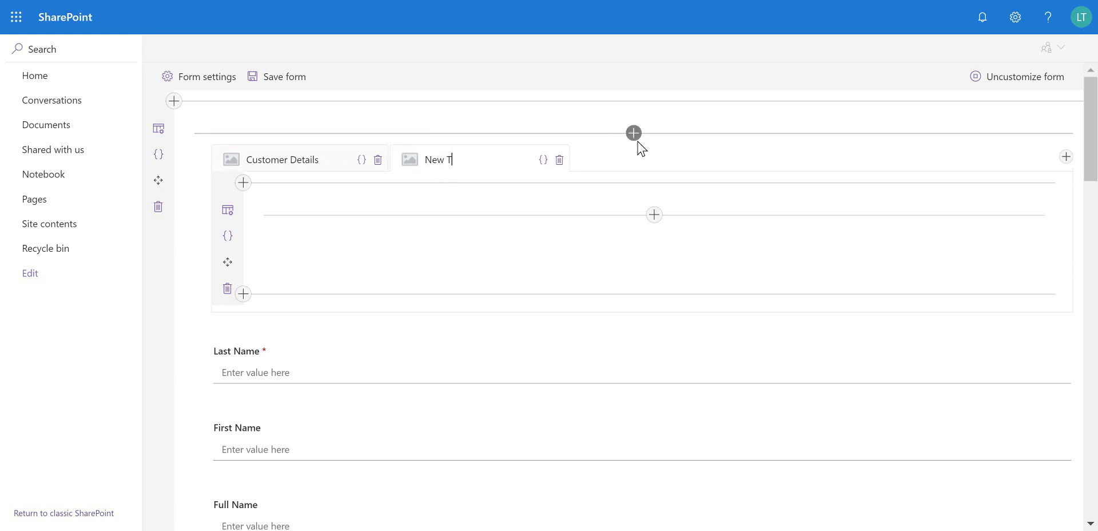
{"action": "key", "text": "BackSpace"}
{"action": "key", "text": "BackSpace"}
{"action": "type", "text": "Billing Address"}
{"action": "left_click", "coordinate": [787, 262]}
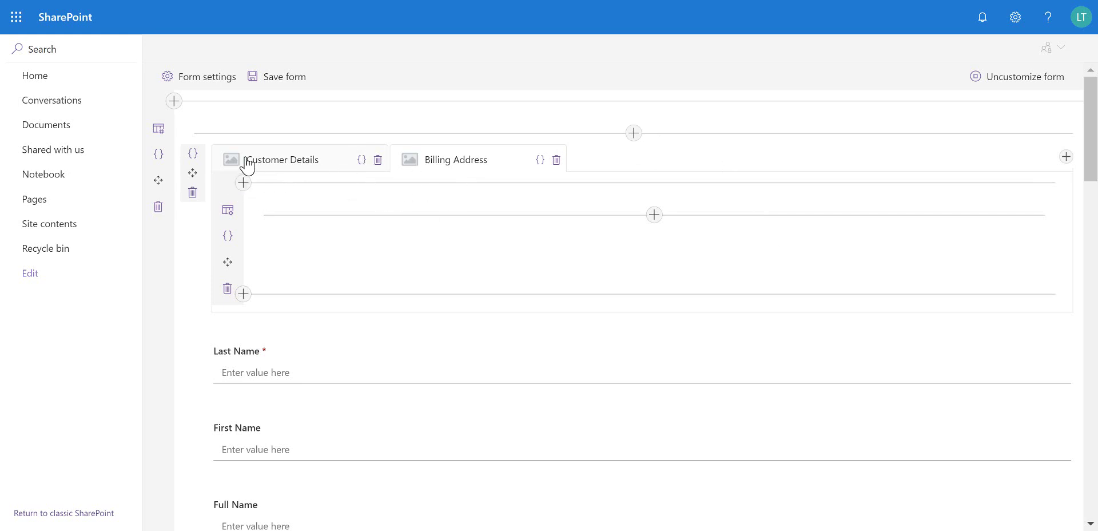
Open the Customer Details tab's image picker and cancel without choosing an image
{"action": "left_click", "coordinate": [285, 165]}
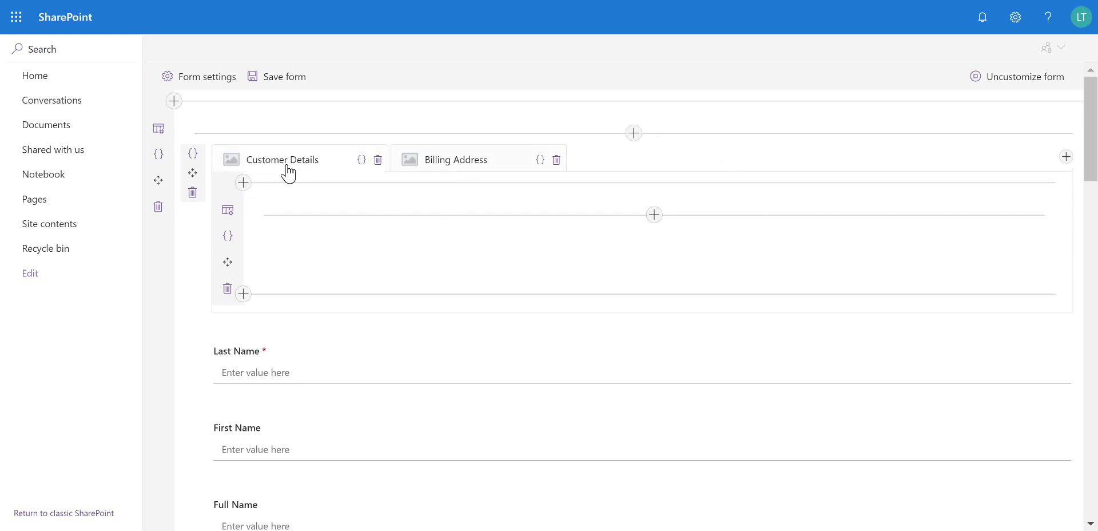
{"action": "left_click", "coordinate": [221, 162]}
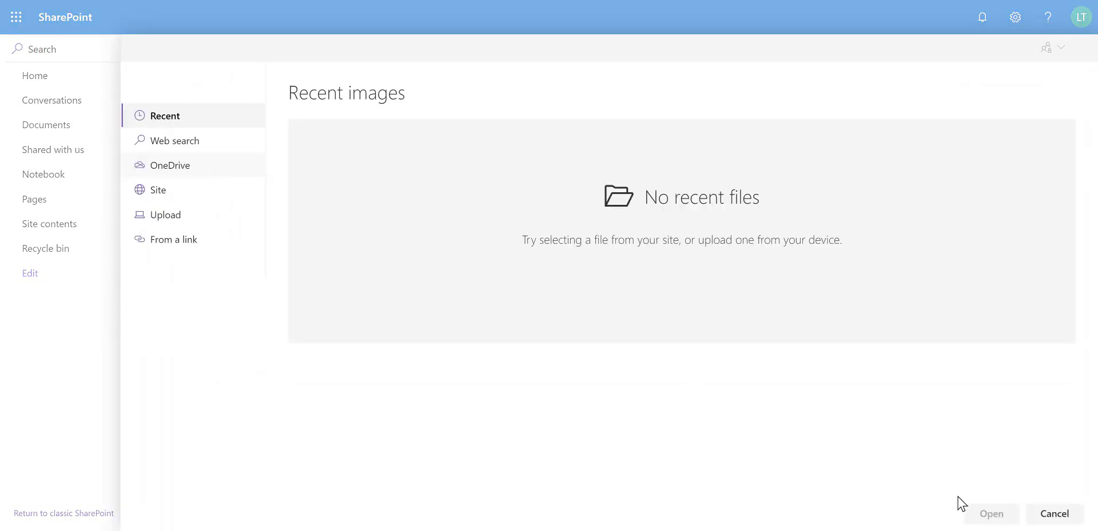
{"action": "left_click", "coordinate": [1051, 515]}
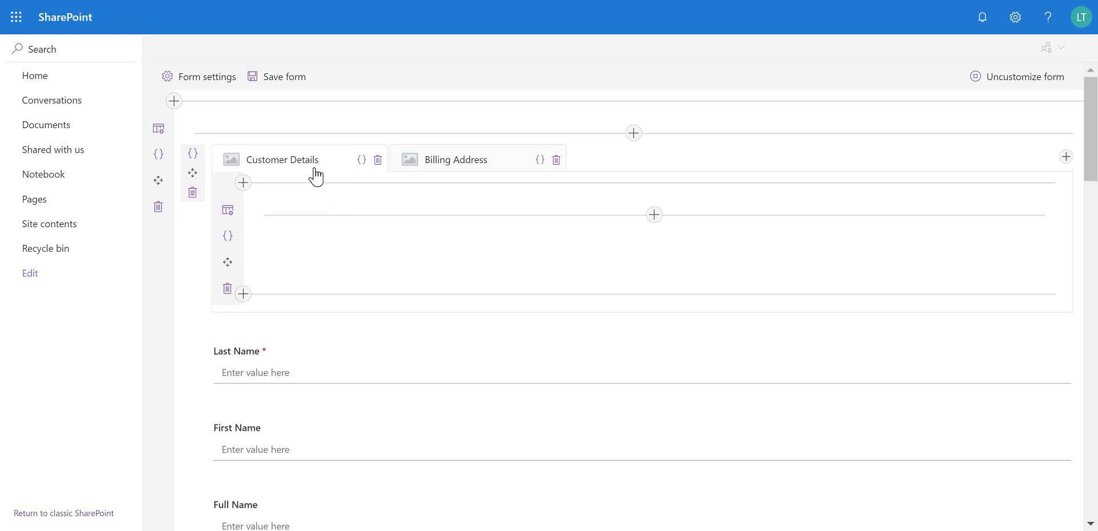
Move Last Name, First Name and Full Name into the Customer Details tab
{"action": "left_click_drag", "start_coordinate": [193, 363], "coordinate": [392, 231]}
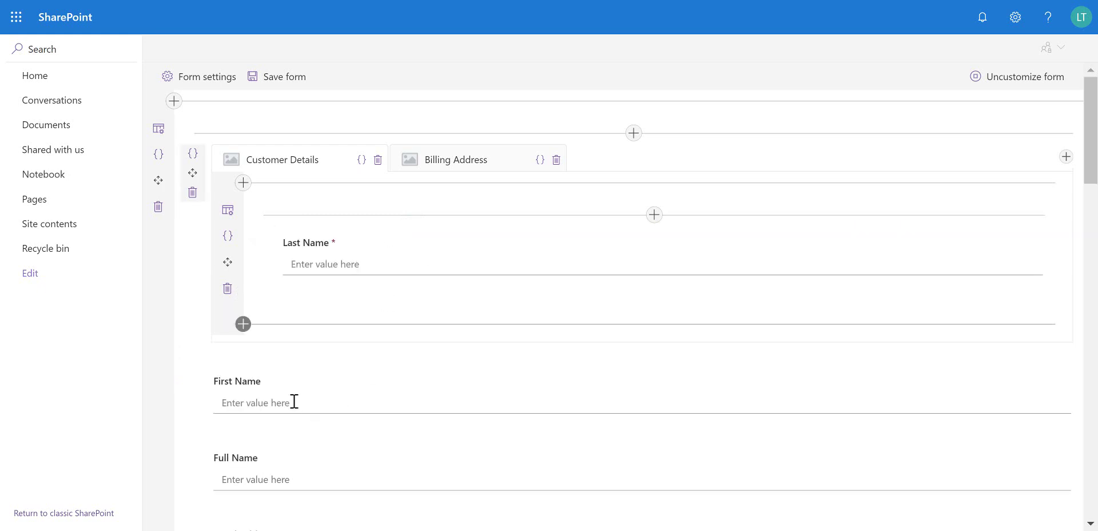
{"action": "left_click_drag", "start_coordinate": [198, 400], "coordinate": [321, 283]}
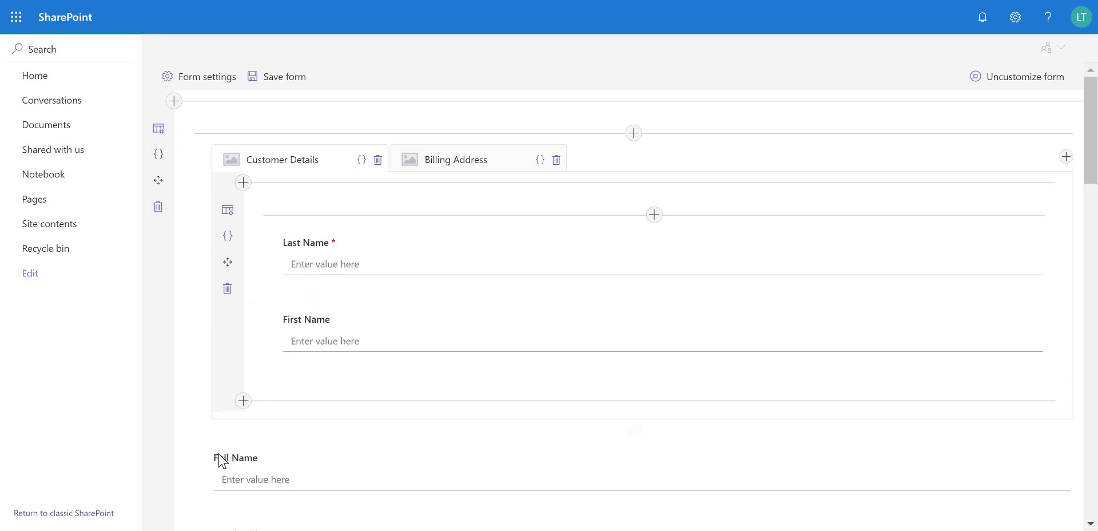
{"action": "left_click_drag", "start_coordinate": [193, 473], "coordinate": [326, 360]}
{"action": "scroll", "coordinate": [324, 361], "scroll_direction": "down", "scroll_amount": 3}
{"action": "scroll", "coordinate": [327, 362], "scroll_direction": "down", "scroll_amount": 4}
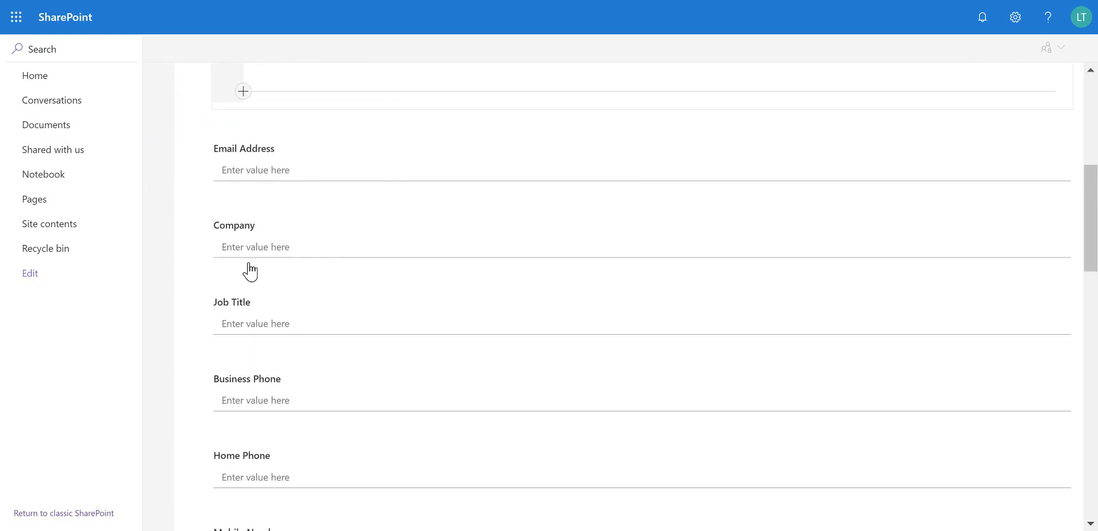
Add Email Address, Company, Job Title and Business Phone to the Customer Details tab
{"action": "mouse_move", "coordinate": [197, 164]}
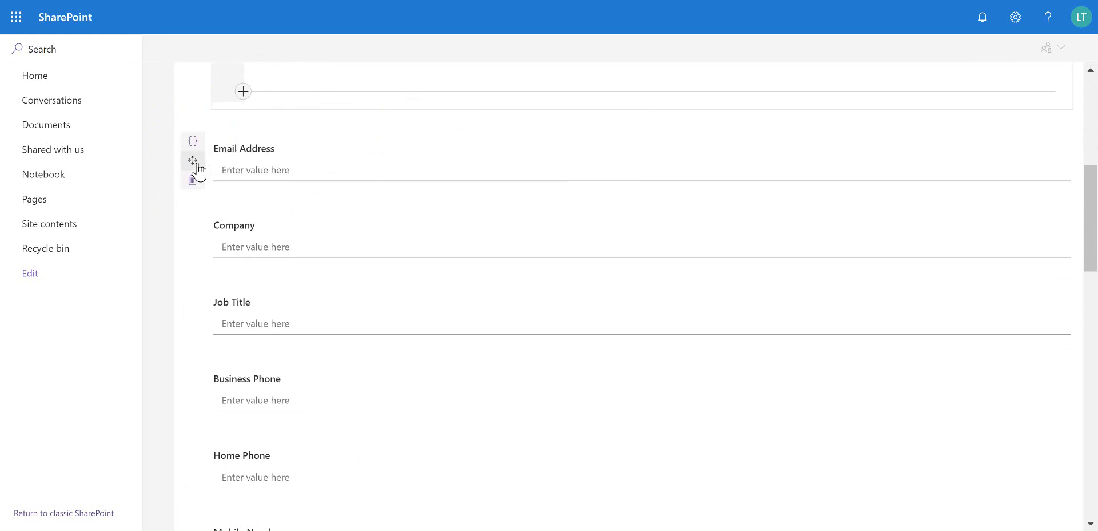
{"action": "scroll", "coordinate": [297, 192], "scroll_direction": "up", "scroll_amount": 2}
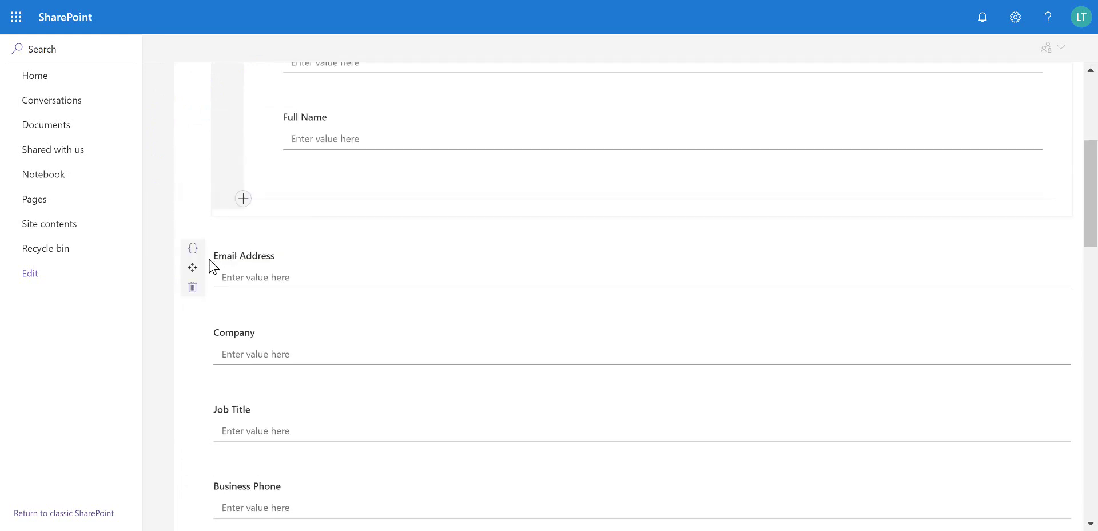
{"action": "left_click_drag", "start_coordinate": [193, 268], "coordinate": [325, 156]}
{"action": "mouse_move", "coordinate": [204, 348]}
{"action": "left_click_drag", "start_coordinate": [195, 346], "coordinate": [319, 231]}
{"action": "mouse_move", "coordinate": [199, 430]}
{"action": "left_click_drag", "start_coordinate": [195, 427], "coordinate": [326, 312]}
{"action": "mouse_move", "coordinate": [275, 377]}
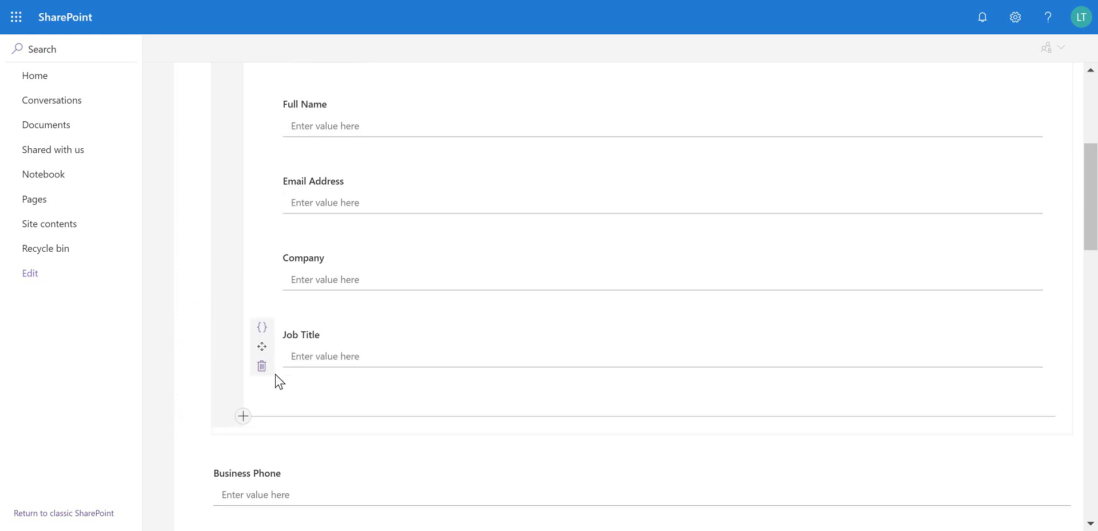
{"action": "scroll", "coordinate": [240, 380], "scroll_direction": "down", "scroll_amount": 2}
{"action": "mouse_move", "coordinate": [204, 380]}
{"action": "left_click_drag", "start_coordinate": [195, 368], "coordinate": [363, 264]}
Delete the Home Phone, Mobile Number and Fax Number fields from the form
{"action": "mouse_move", "coordinate": [225, 435]}
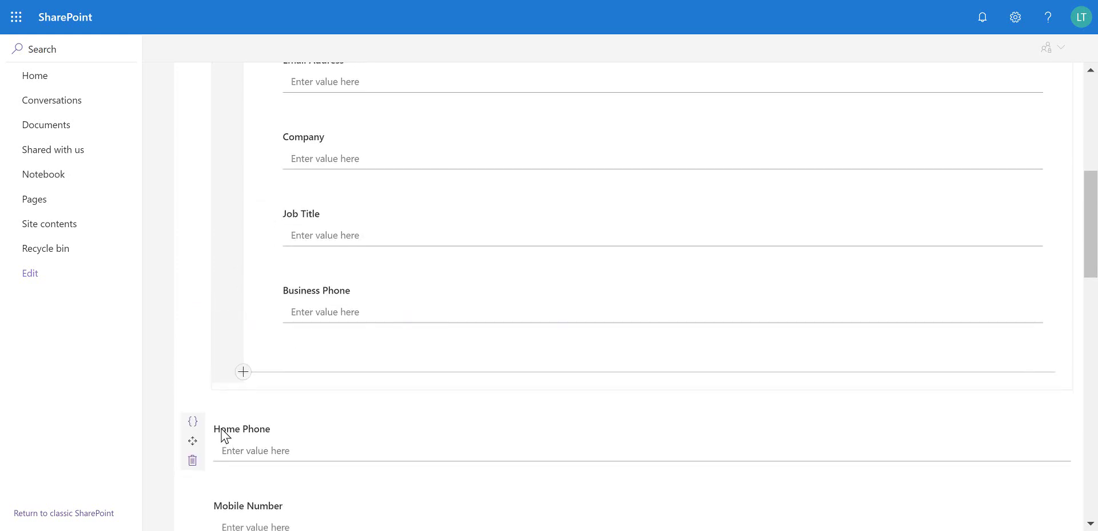
{"action": "scroll", "coordinate": [224, 434], "scroll_direction": "down", "scroll_amount": 2}
{"action": "left_click", "coordinate": [194, 359]}
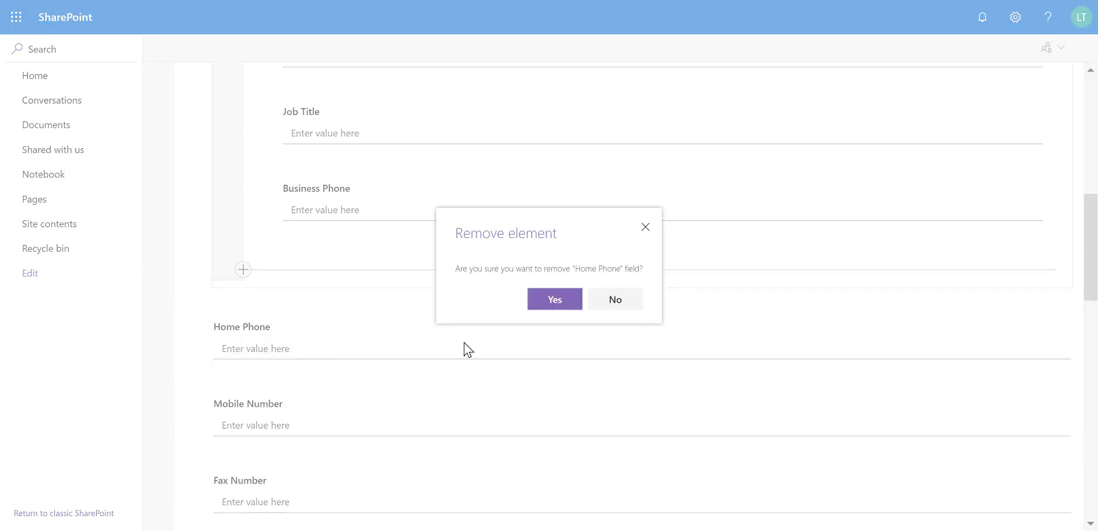
{"action": "left_click", "coordinate": [550, 306]}
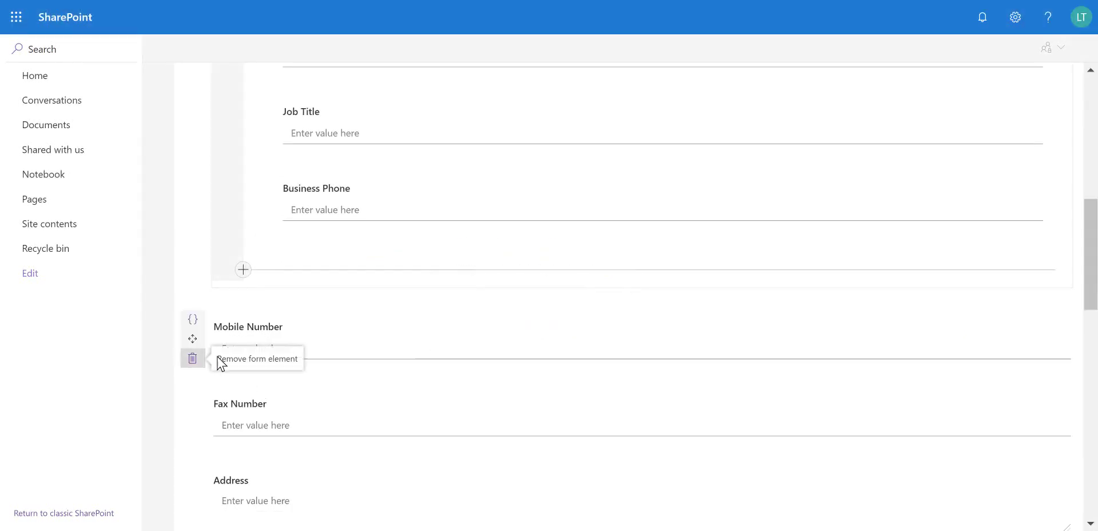
{"action": "left_click", "coordinate": [195, 359]}
{"action": "left_click", "coordinate": [546, 306]}
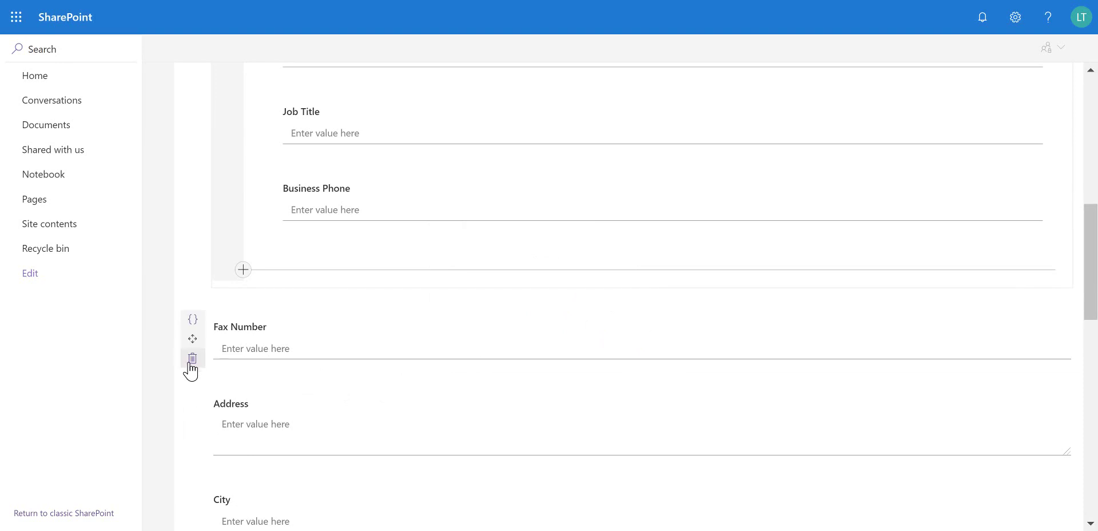
{"action": "left_click", "coordinate": [191, 362]}
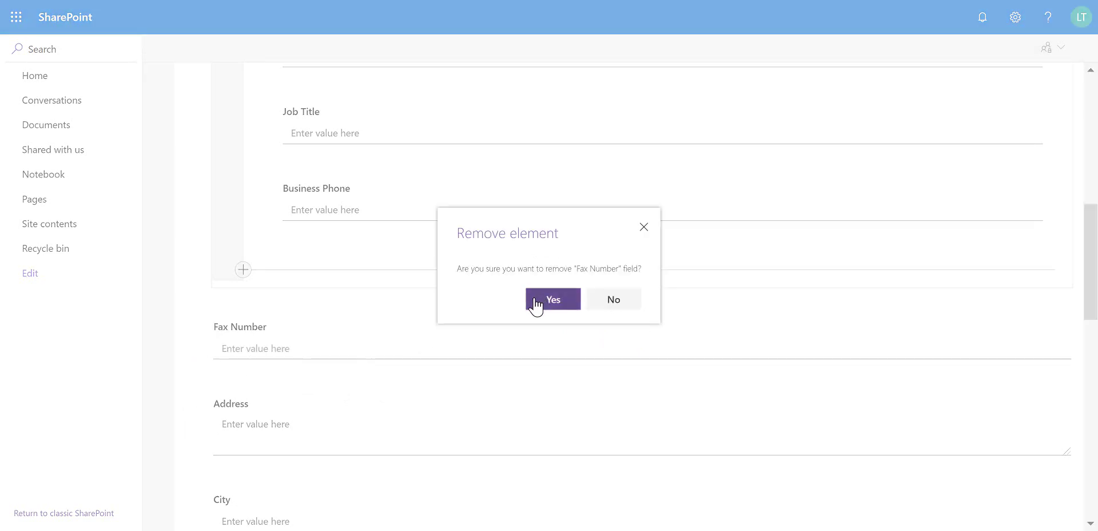
{"action": "left_click", "coordinate": [536, 302]}
{"action": "scroll", "coordinate": [674, 358], "scroll_direction": "up", "scroll_amount": 1}
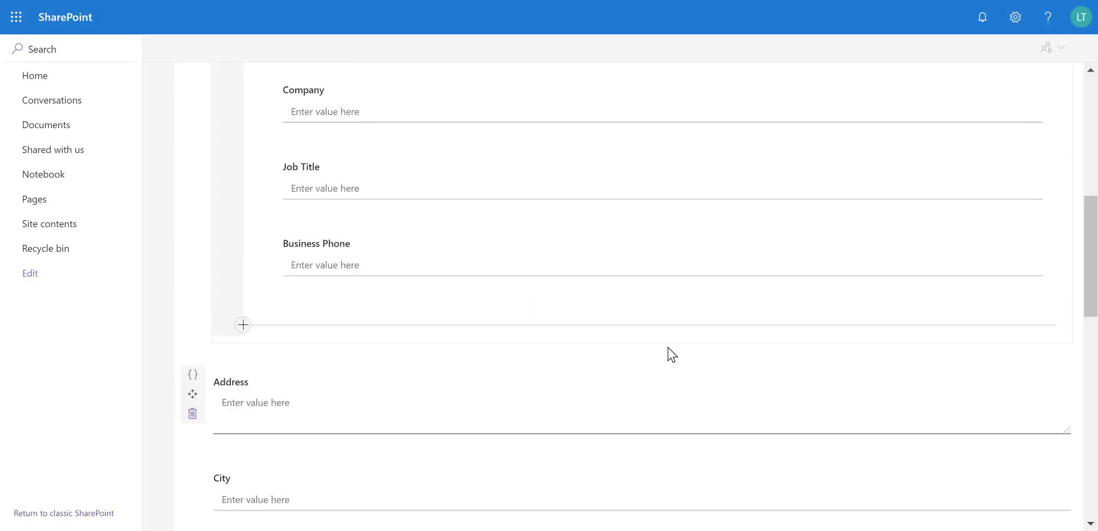
{"action": "scroll", "coordinate": [641, 258], "scroll_direction": "up", "scroll_amount": 3}
Move Address, City, State/Province, ZIP/Postal Code and Country/Region into the Billing Address tab
{"action": "scroll", "coordinate": [606, 181], "scroll_direction": "up", "scroll_amount": 5}
{"action": "left_click", "coordinate": [473, 144]}
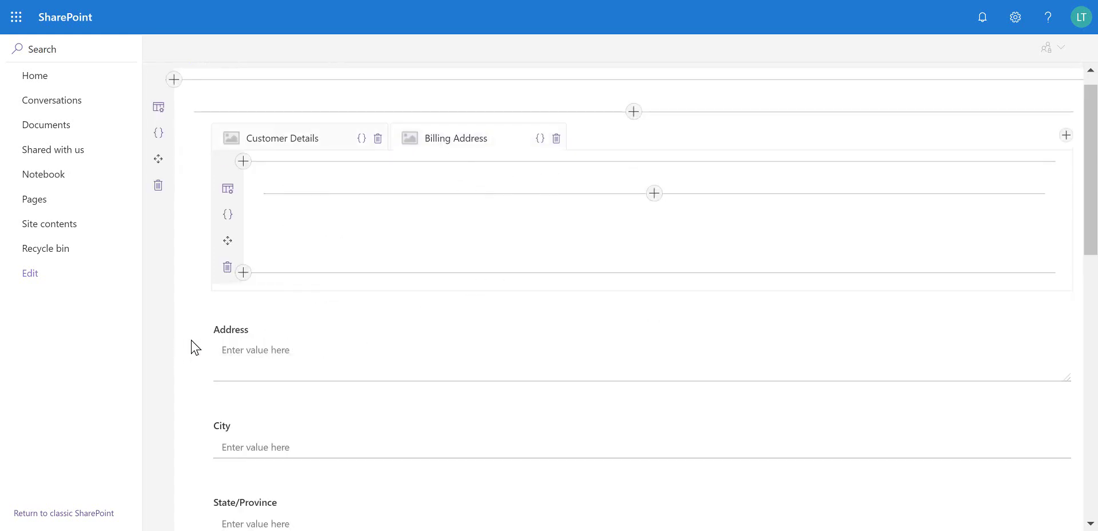
{"action": "left_click_drag", "start_coordinate": [191, 343], "coordinate": [300, 206]}
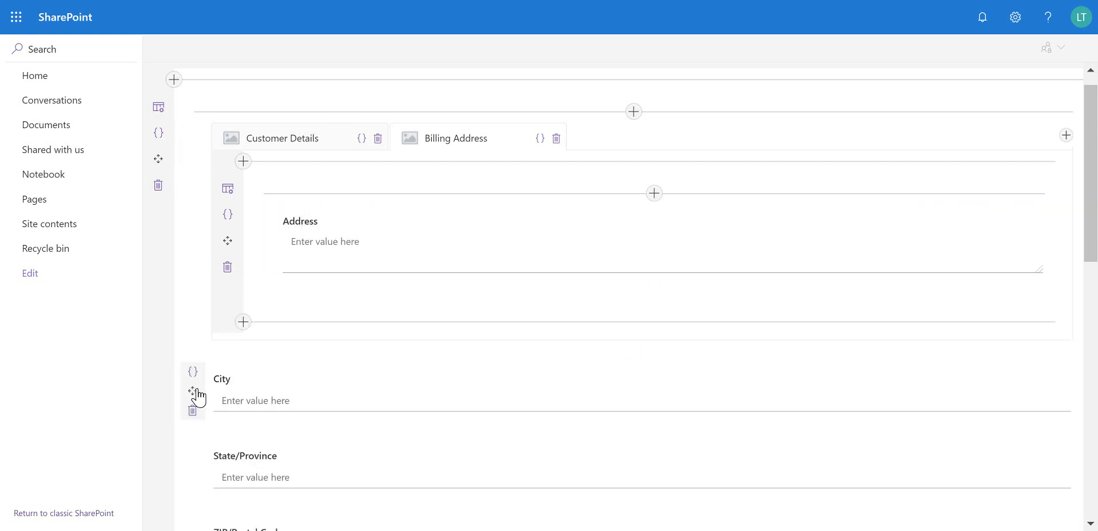
{"action": "left_click_drag", "start_coordinate": [193, 393], "coordinate": [307, 274]}
{"action": "left_click_drag", "start_coordinate": [199, 467], "coordinate": [341, 340]}
{"action": "scroll", "coordinate": [309, 334], "scroll_direction": "down", "scroll_amount": 4}
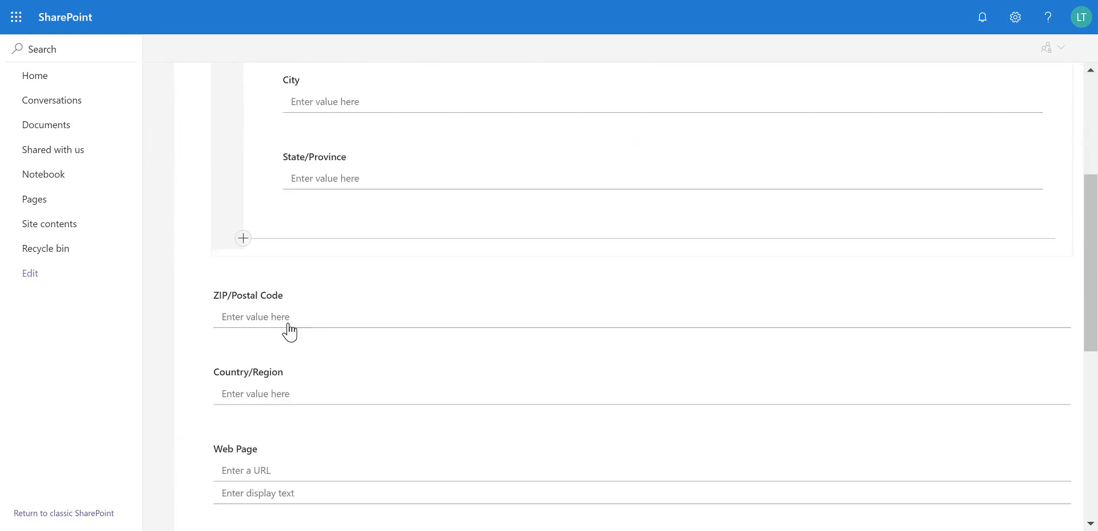
{"action": "left_click_drag", "start_coordinate": [194, 297], "coordinate": [342, 175]}
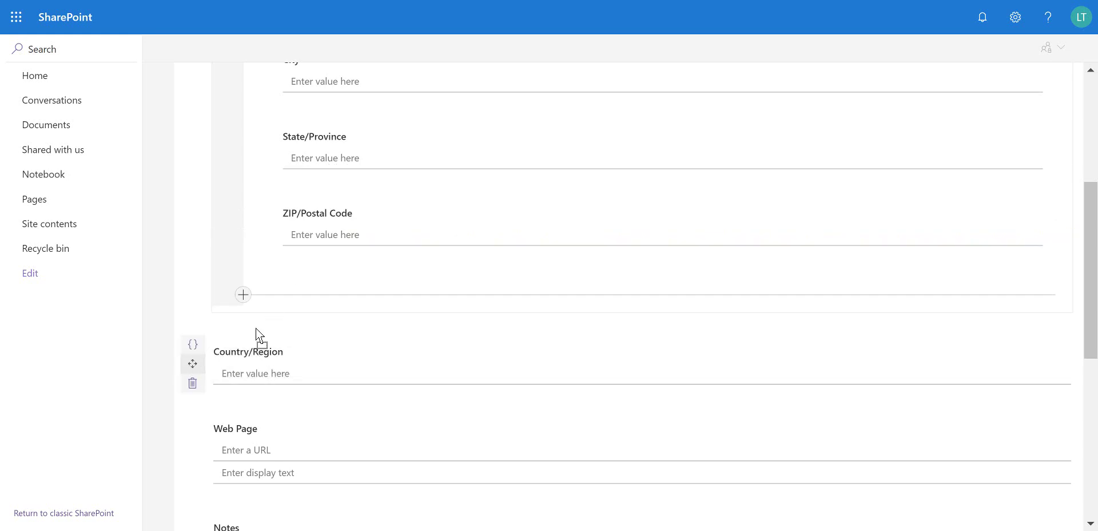
{"action": "left_click_drag", "start_coordinate": [193, 363], "coordinate": [383, 245]}
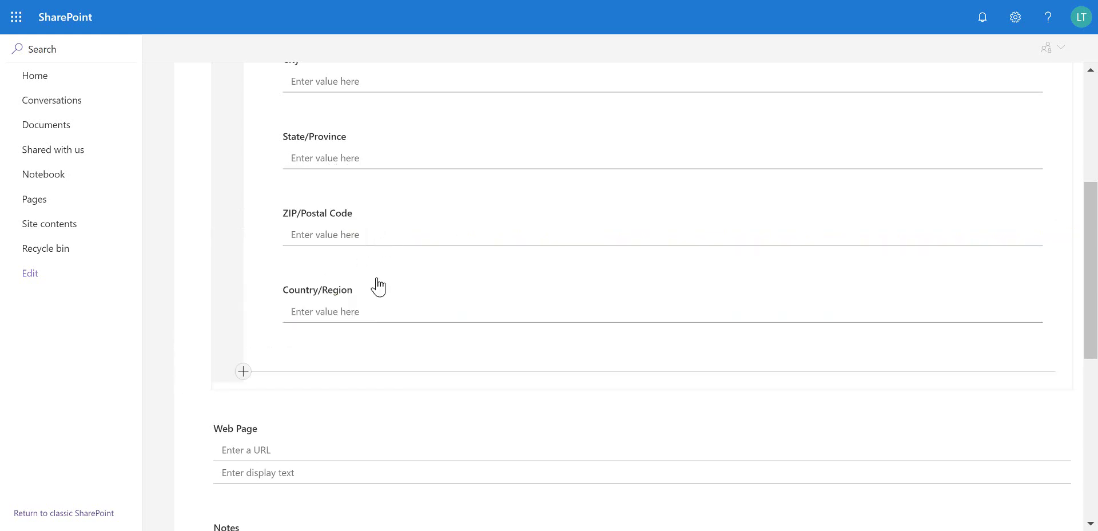
Remove the Web Page field from the form
{"action": "scroll", "coordinate": [358, 355], "scroll_direction": "down", "scroll_amount": 3}
{"action": "left_click", "coordinate": [193, 314]}
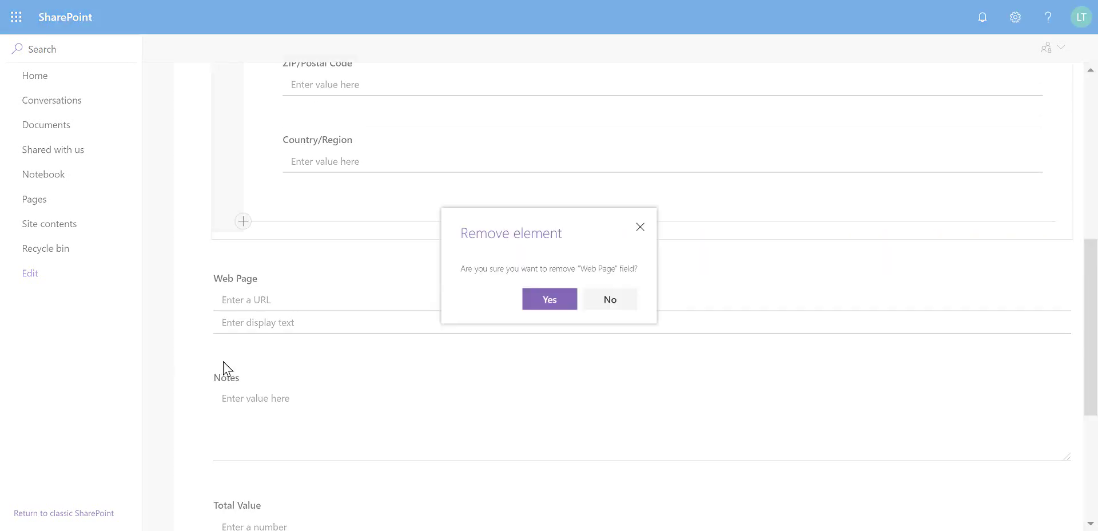
{"action": "left_click", "coordinate": [559, 306]}
{"action": "scroll", "coordinate": [469, 294], "scroll_direction": "up", "scroll_amount": 5}
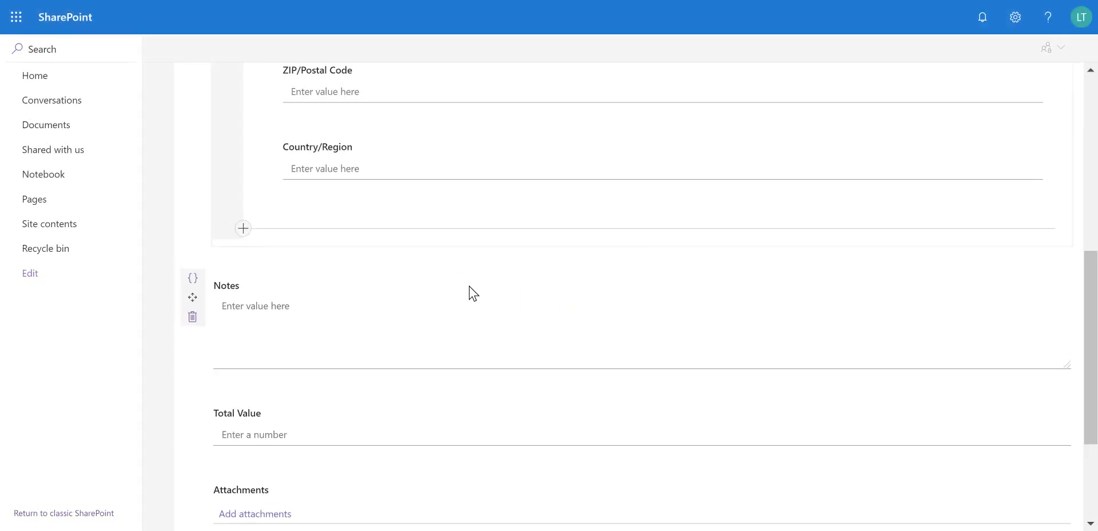
{"action": "scroll", "coordinate": [493, 258], "scroll_direction": "up", "scroll_amount": 3}
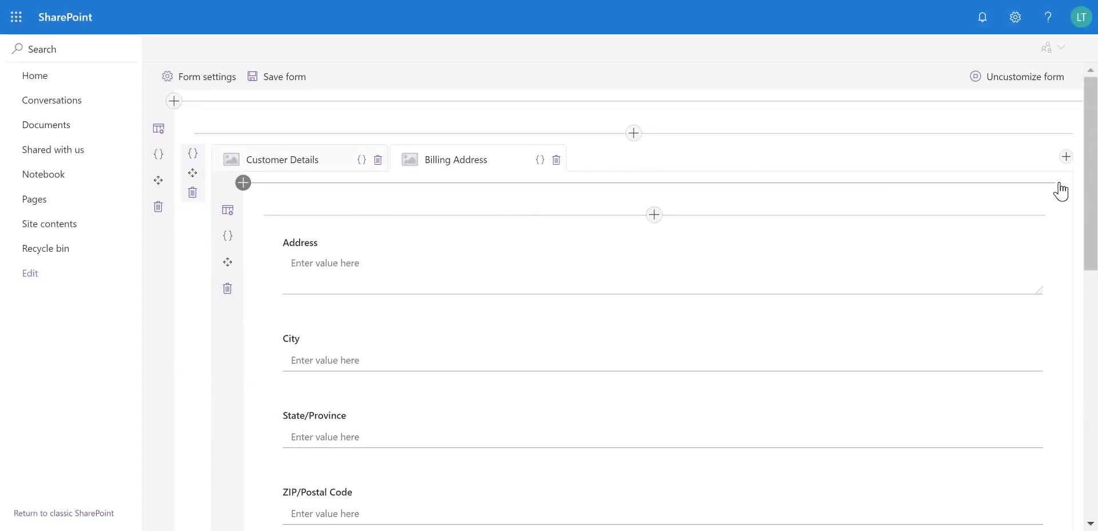
Add a third tab named Notes and move the Notes field into it
{"action": "left_click", "coordinate": [1068, 158]}
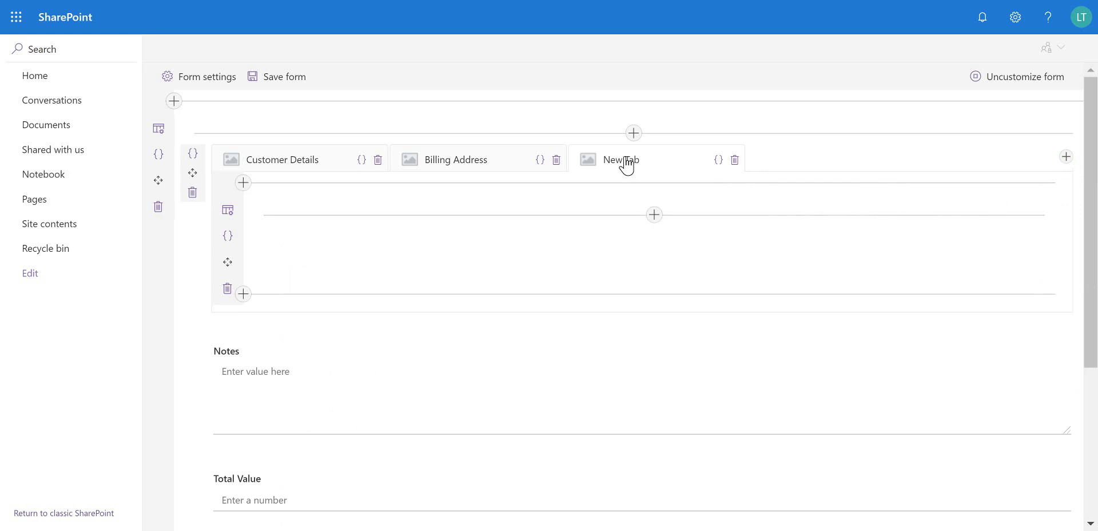
{"action": "left_click", "coordinate": [664, 167]}
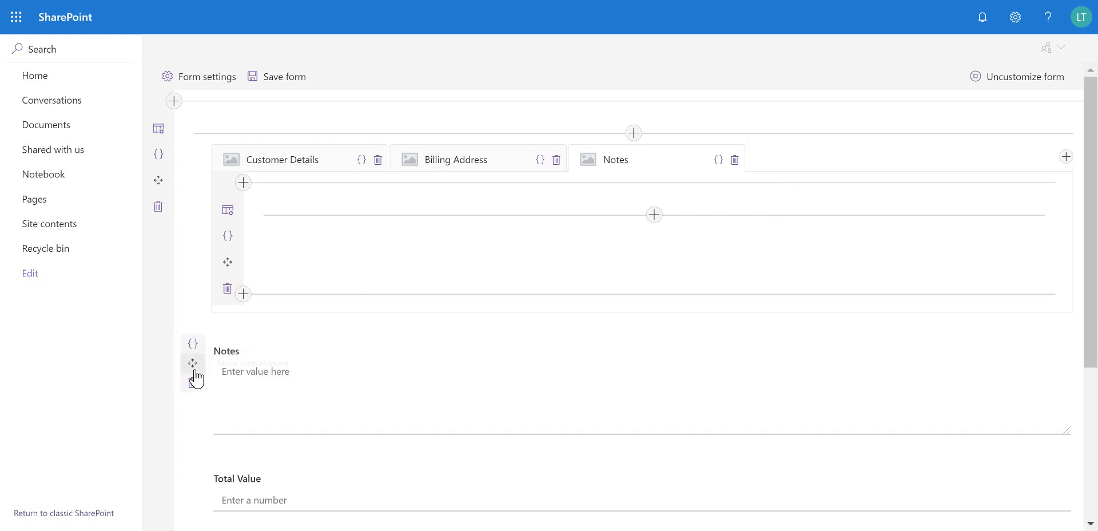
{"action": "left_click_drag", "start_coordinate": [193, 372], "coordinate": [351, 232]}
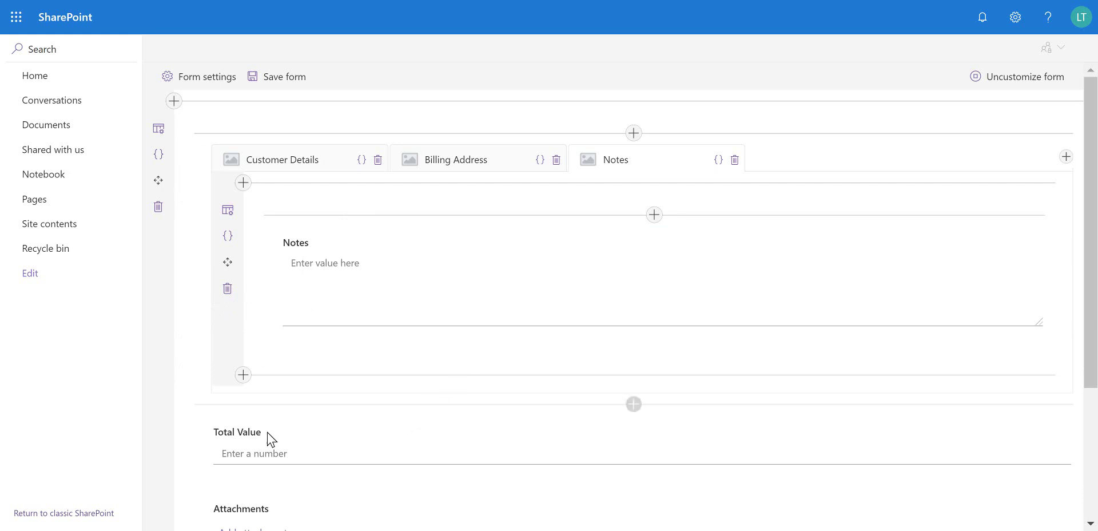
{"action": "scroll", "coordinate": [360, 429], "scroll_direction": "down", "scroll_amount": 2}
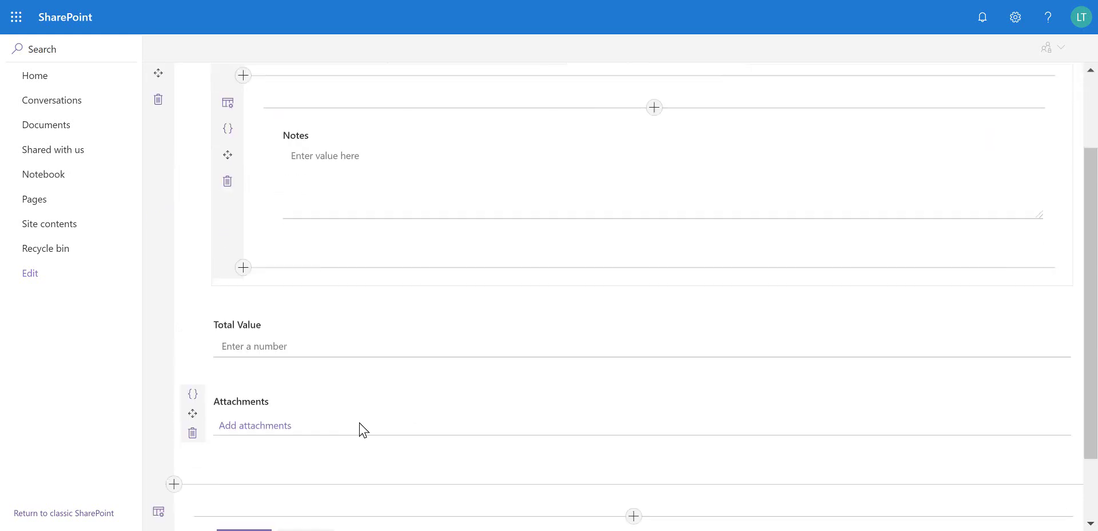
Delete the Attachments field and return to the Customer Details tab
{"action": "left_click", "coordinate": [193, 433]}
{"action": "left_click", "coordinate": [552, 303]}
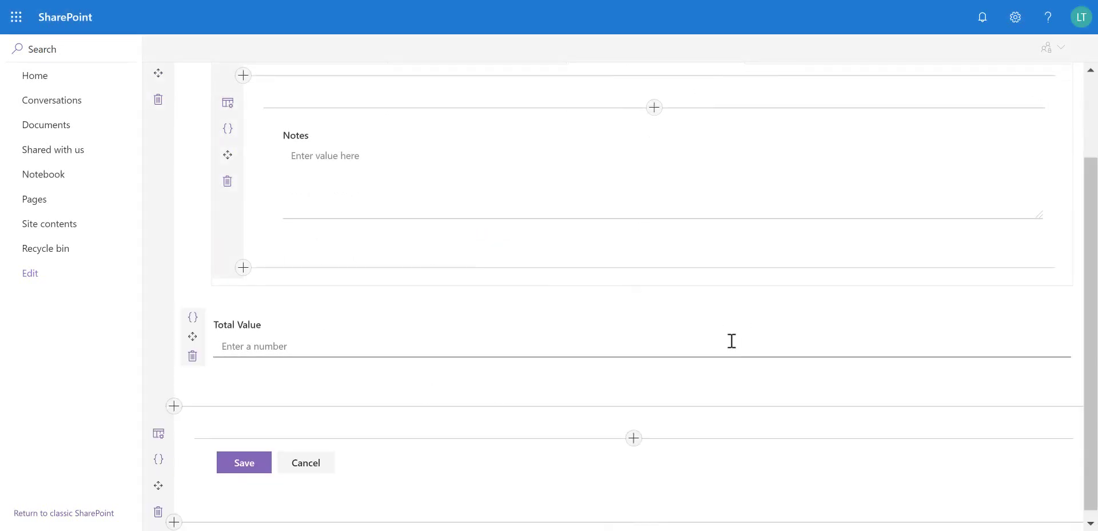
{"action": "scroll", "coordinate": [730, 341], "scroll_direction": "up", "scroll_amount": 2}
{"action": "left_click", "coordinate": [282, 158]}
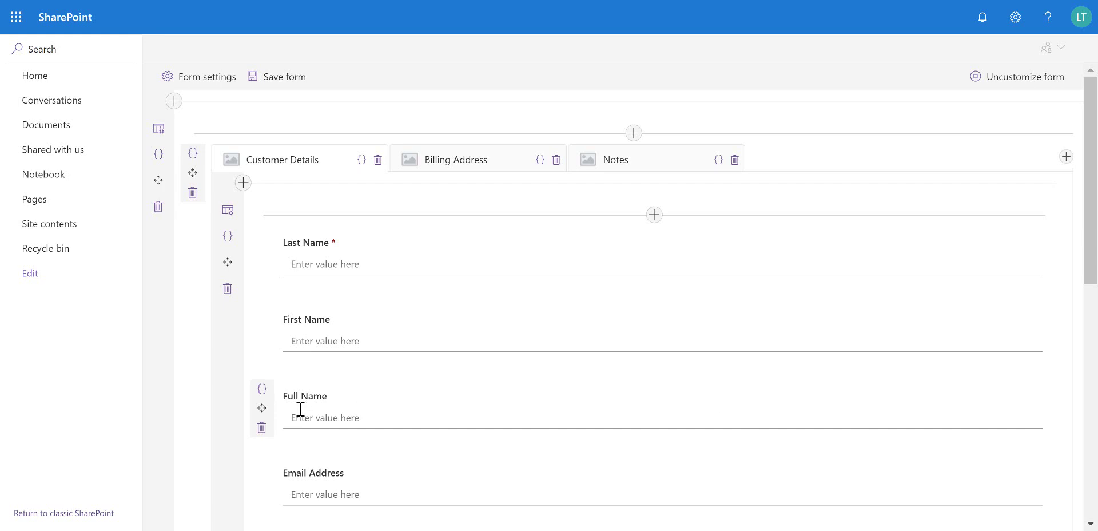
Open the Expression Builder for Full Name's Visible condition
{"action": "left_click", "coordinate": [262, 389]}
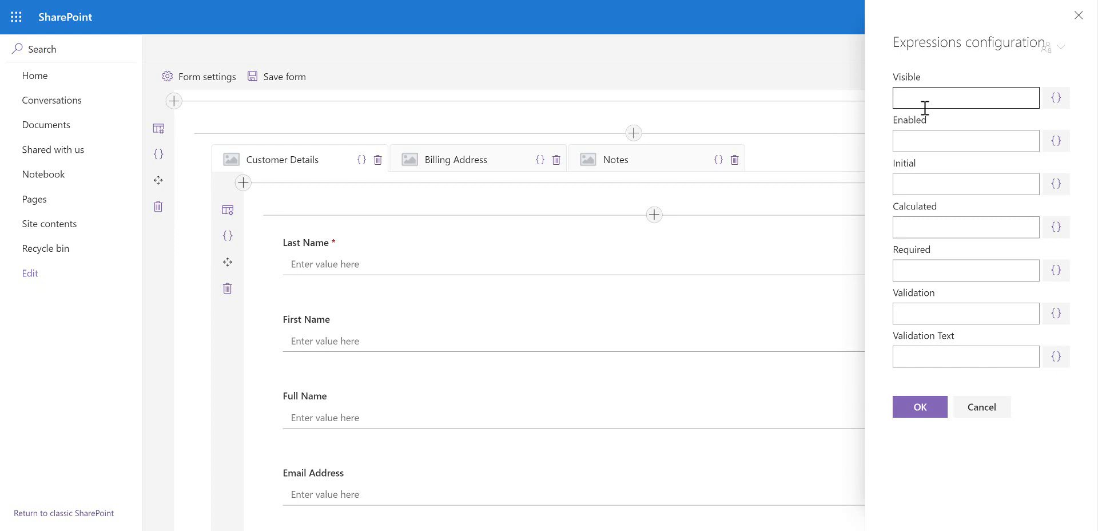
{"action": "left_click", "coordinate": [1058, 100]}
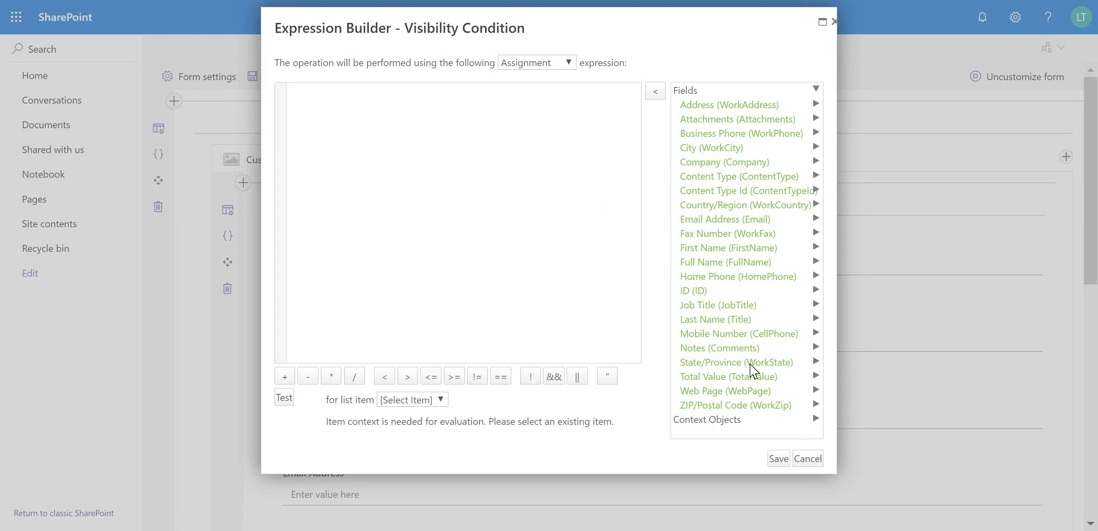
Insert a User IsMemberOfGroup check from Context Objects > User > Profile, then cancel unsaved
{"action": "left_click", "coordinate": [775, 419]}
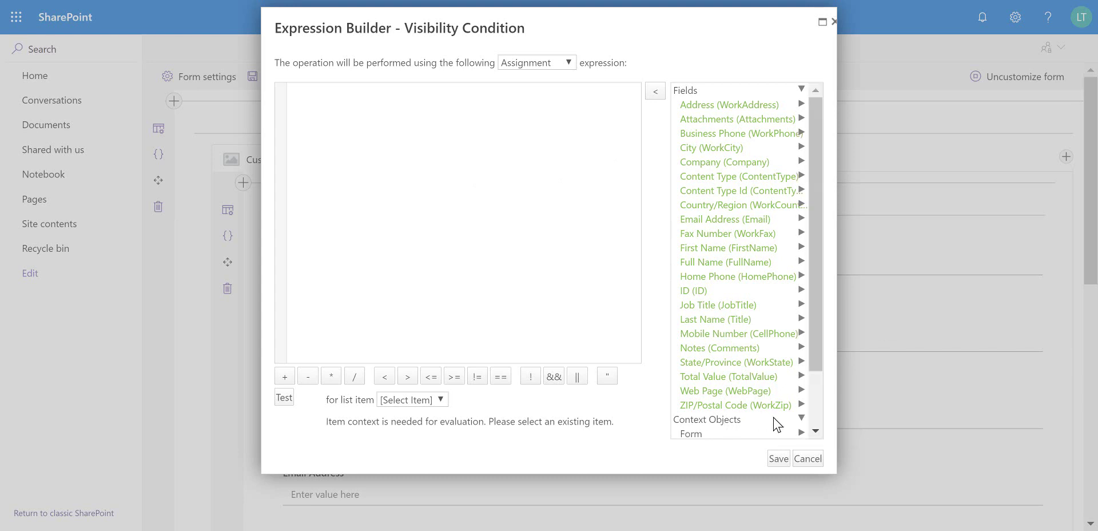
{"action": "left_click_drag", "start_coordinate": [819, 343], "coordinate": [814, 421]}
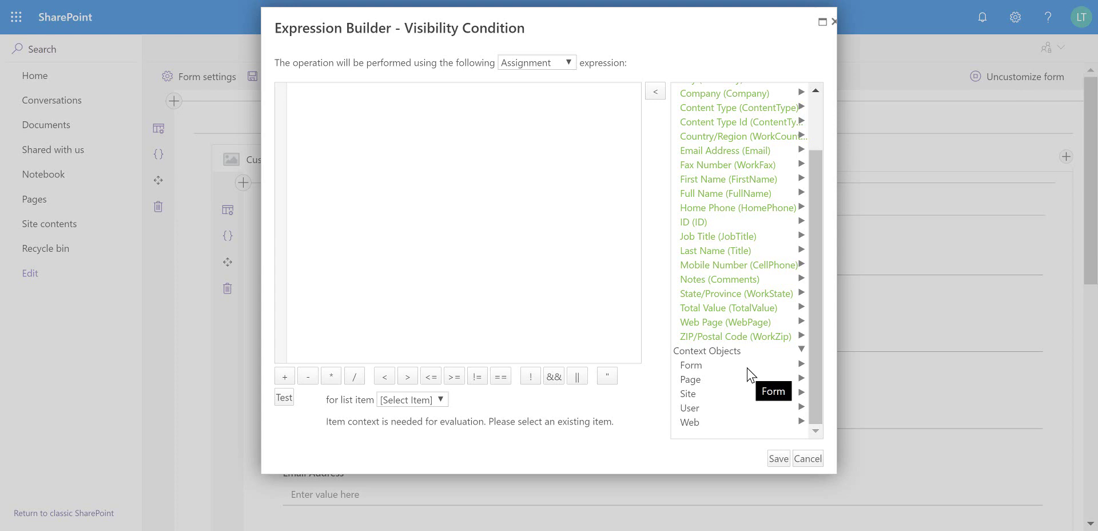
{"action": "left_click", "coordinate": [714, 410]}
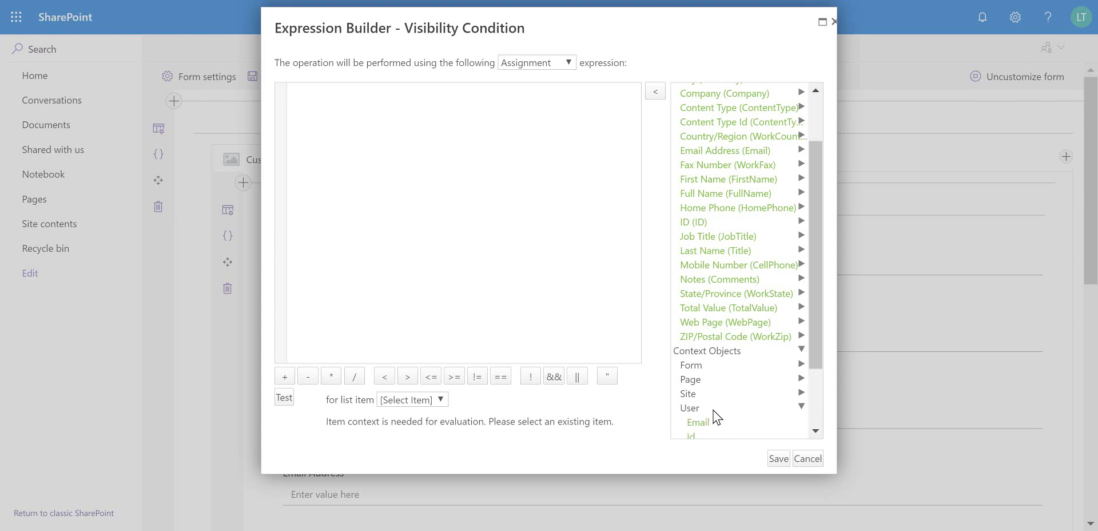
{"action": "left_click_drag", "start_coordinate": [814, 369], "coordinate": [818, 426]}
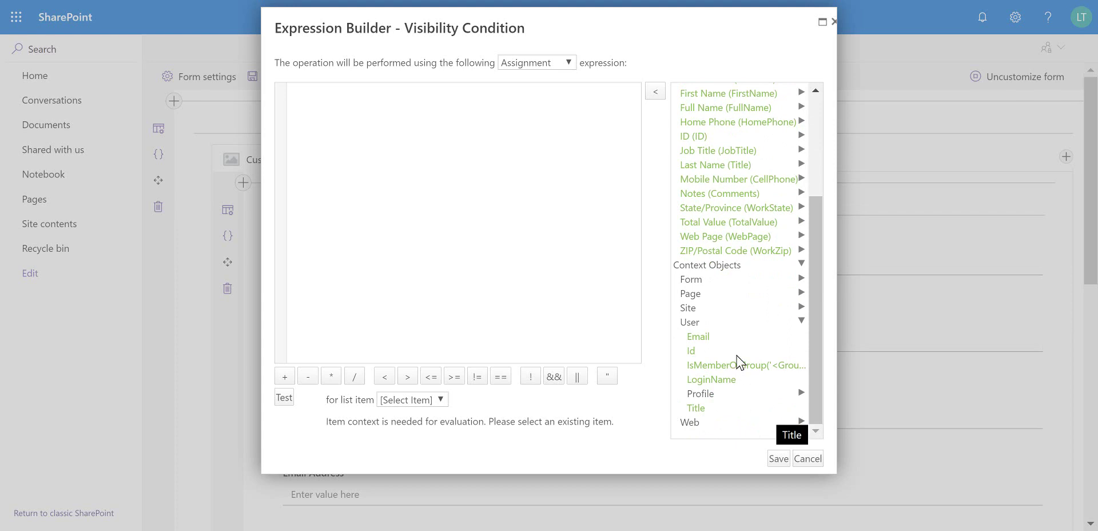
{"action": "left_click", "coordinate": [776, 394]}
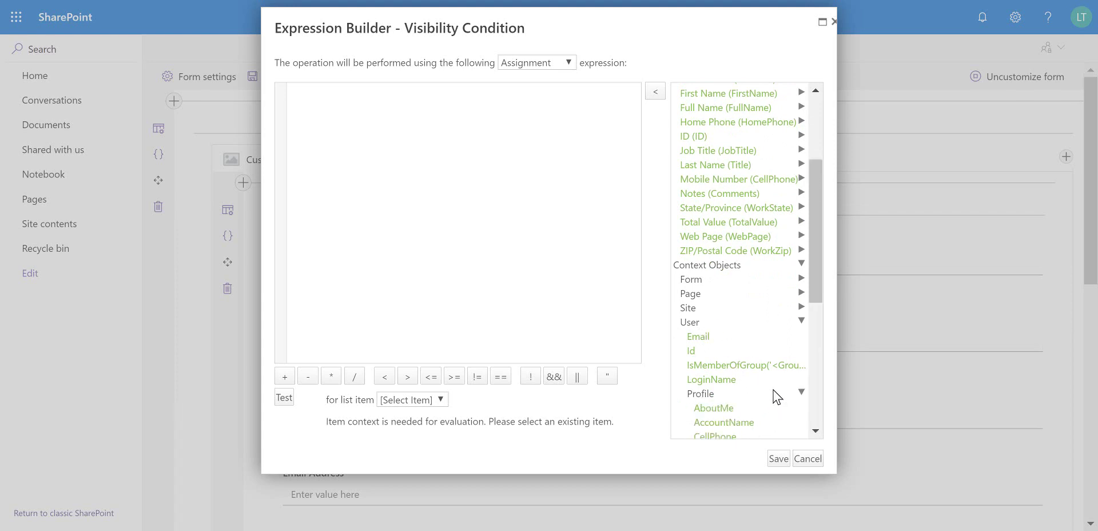
{"action": "scroll", "coordinate": [781, 369], "scroll_direction": "down", "scroll_amount": 5}
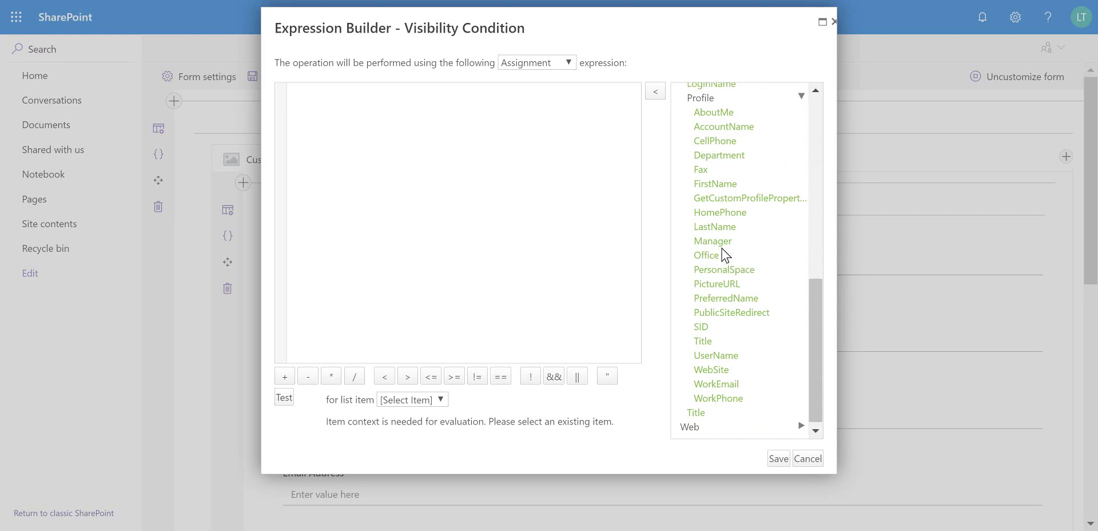
{"action": "scroll", "coordinate": [721, 251], "scroll_direction": "up", "scroll_amount": 2}
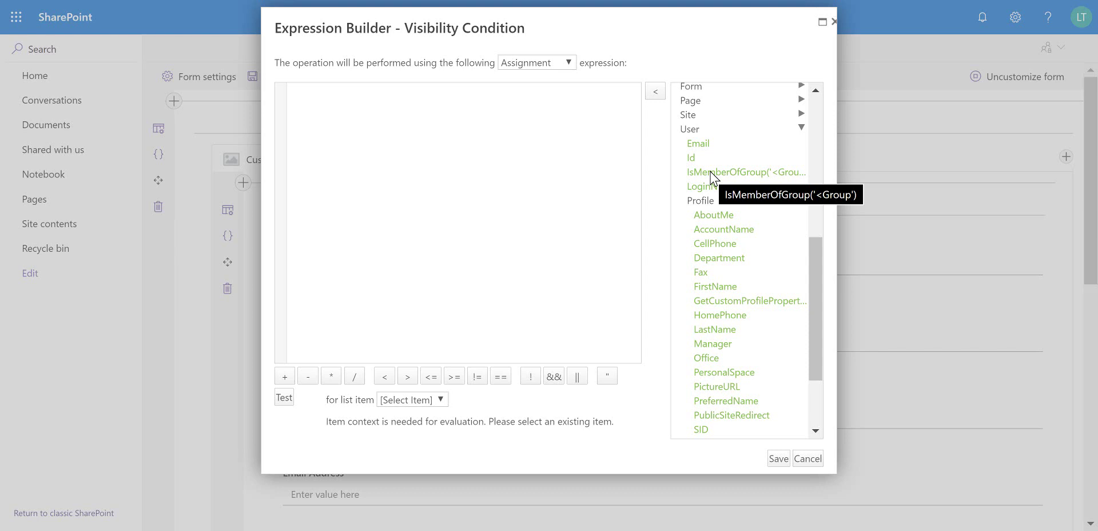
{"action": "double_click", "coordinate": [724, 175]}
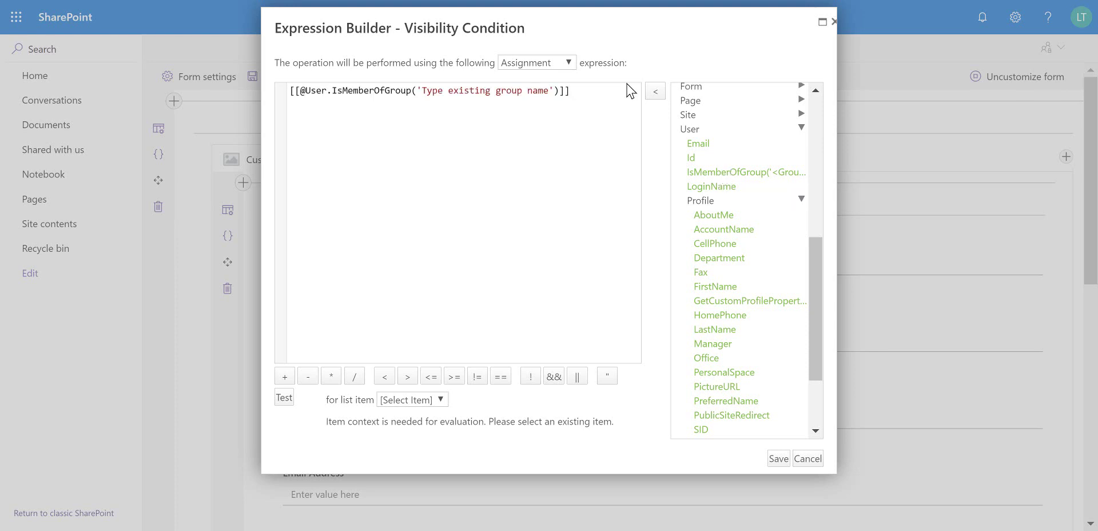
{"action": "left_click_drag", "start_coordinate": [549, 91], "coordinate": [423, 91]}
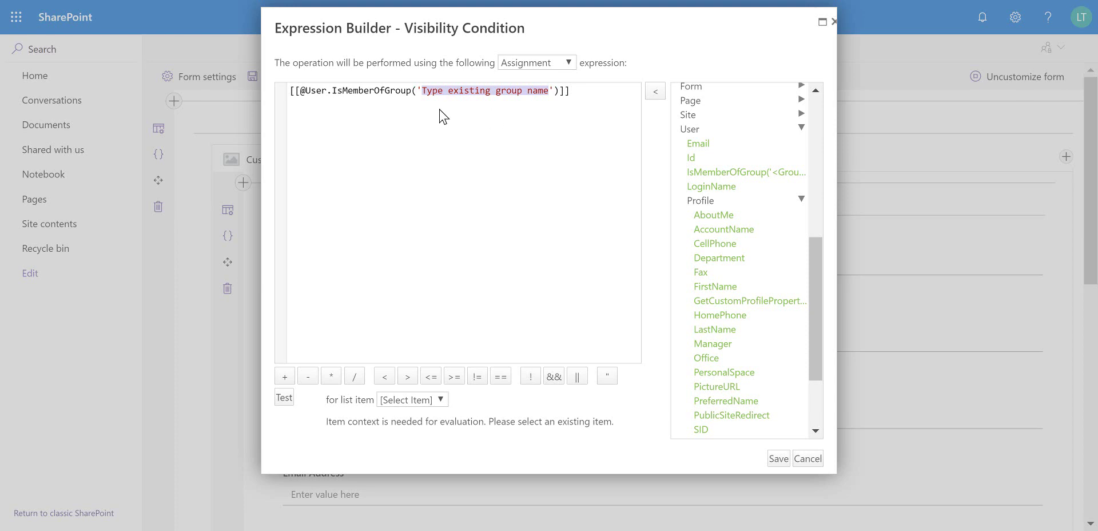
{"action": "left_click", "coordinate": [809, 459]}
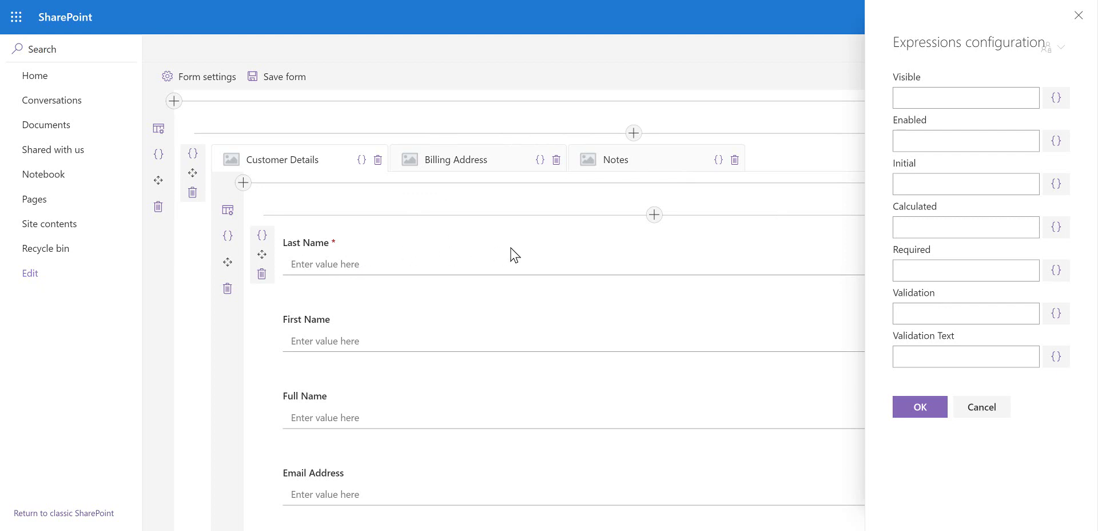
Set Full Name's calculated value to =[[FirstName]]+" "+[[Title]] as an Assignment and save
{"action": "left_click", "coordinate": [1058, 231]}
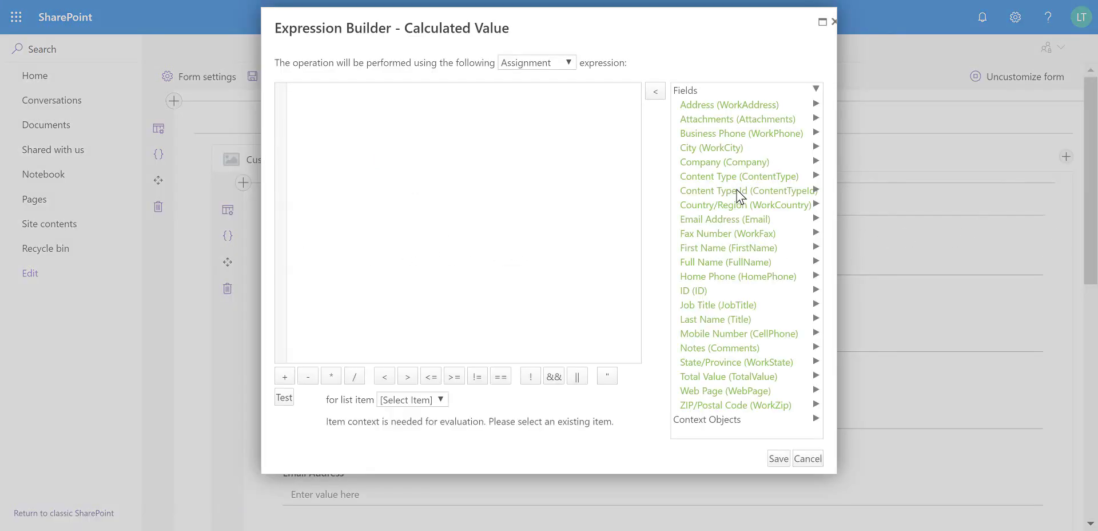
{"action": "left_click", "coordinate": [731, 250]}
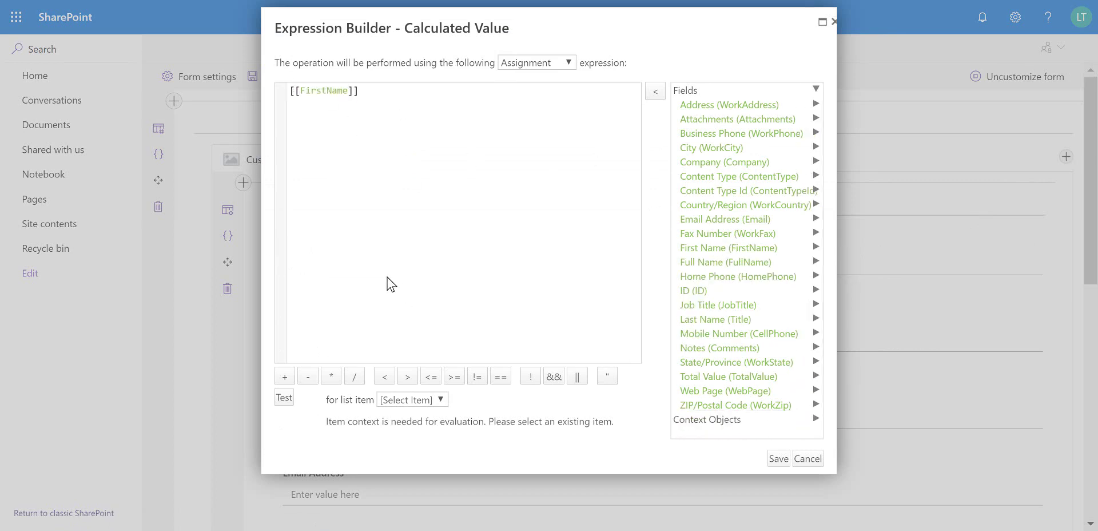
{"action": "type", "text": "+\" \"+"}
{"action": "left_click", "coordinate": [728, 321]}
{"action": "left_click", "coordinate": [528, 63]}
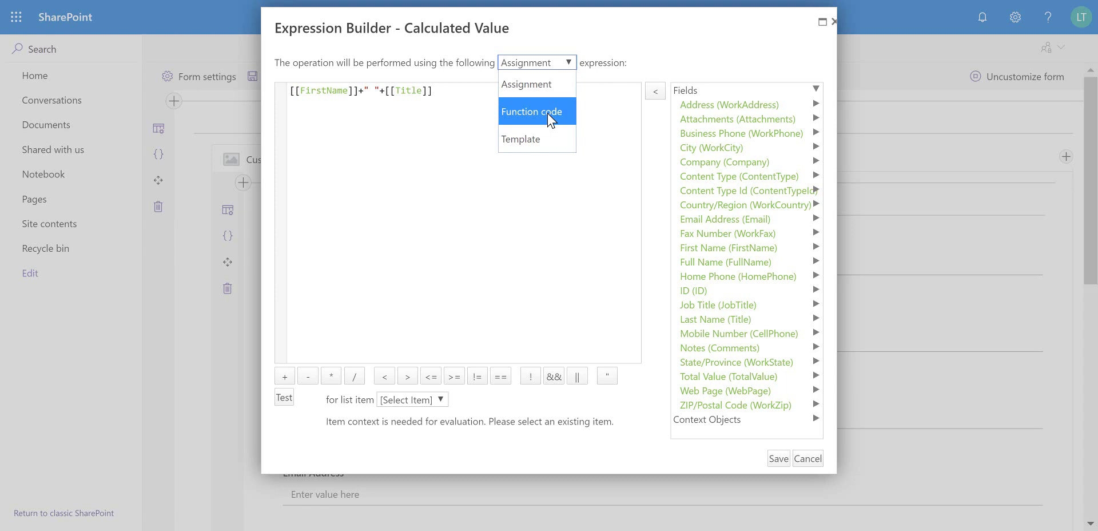
{"action": "left_click", "coordinate": [481, 92]}
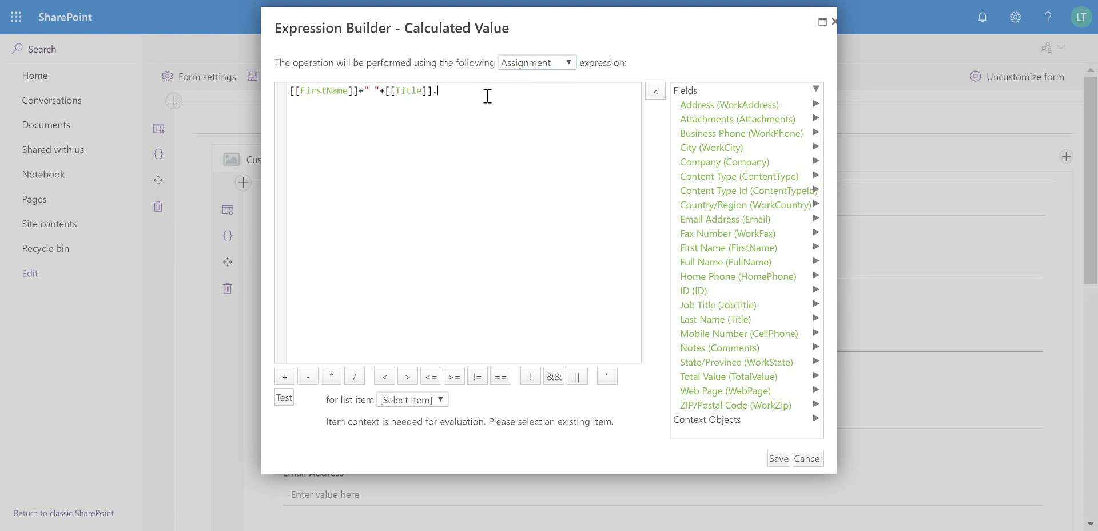
{"action": "mouse_move", "coordinate": [281, 96]}
{"action": "left_click", "coordinate": [778, 458]}
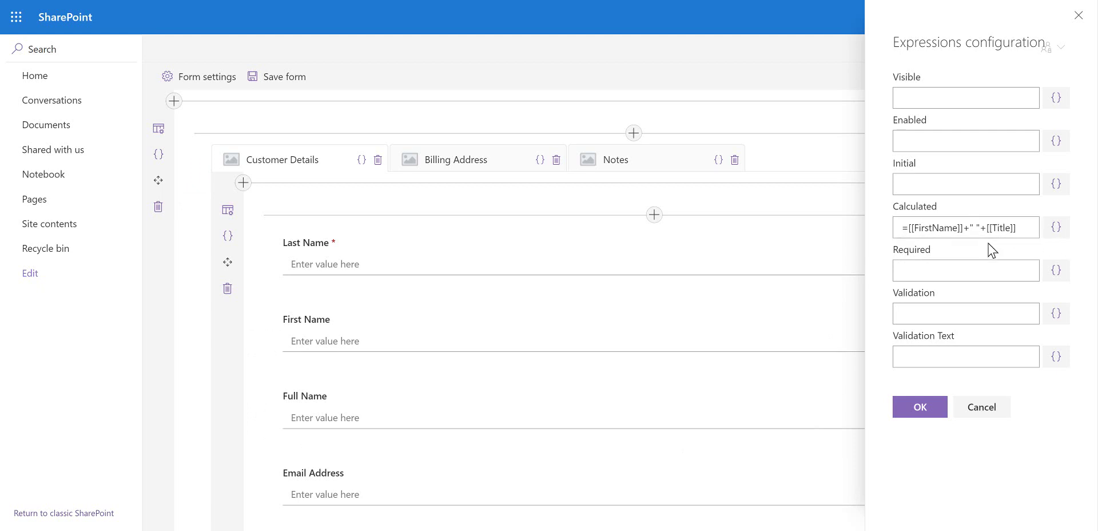
Apply the Full Name settings and embed the Orders list below Total Value
{"action": "left_click", "coordinate": [925, 411]}
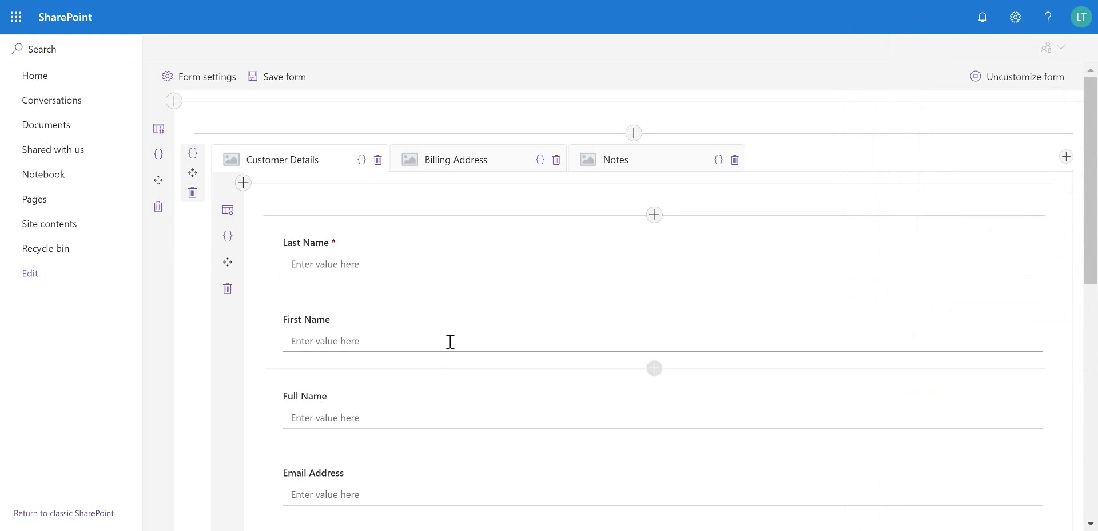
{"action": "scroll", "coordinate": [448, 341], "scroll_direction": "down", "scroll_amount": 6}
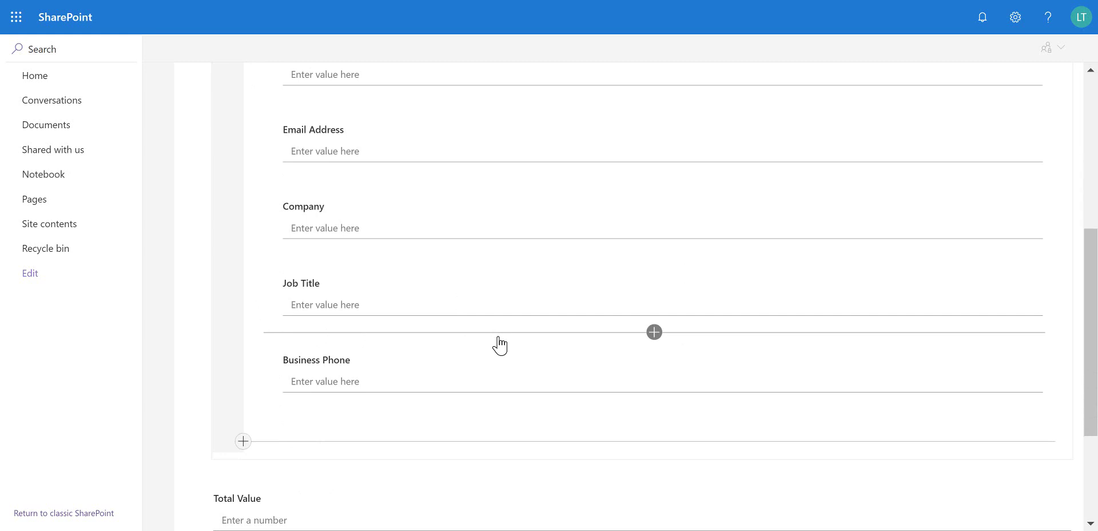
{"action": "scroll", "coordinate": [500, 334], "scroll_direction": "down", "scroll_amount": 2}
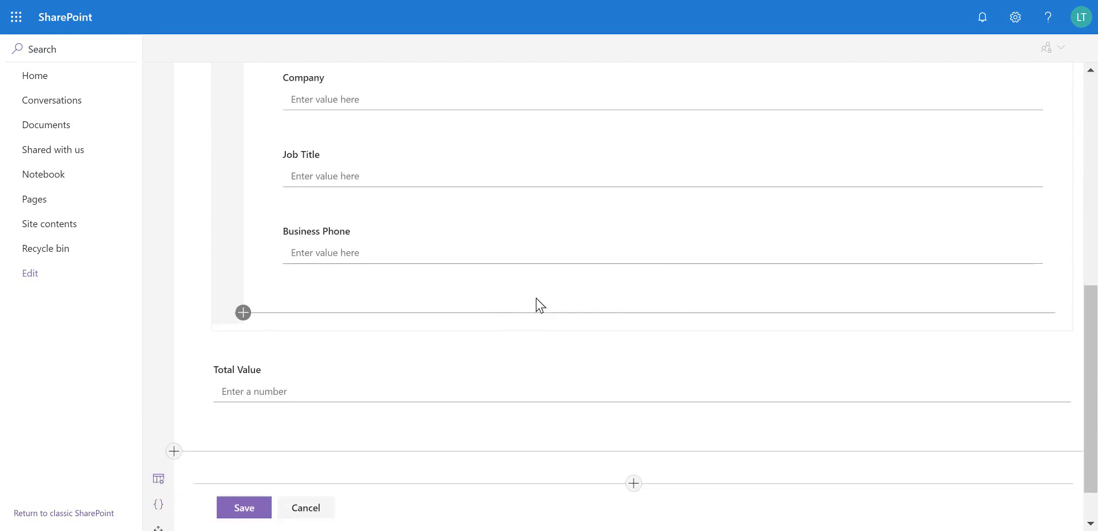
{"action": "scroll", "coordinate": [601, 330], "scroll_direction": "down", "scroll_amount": 1}
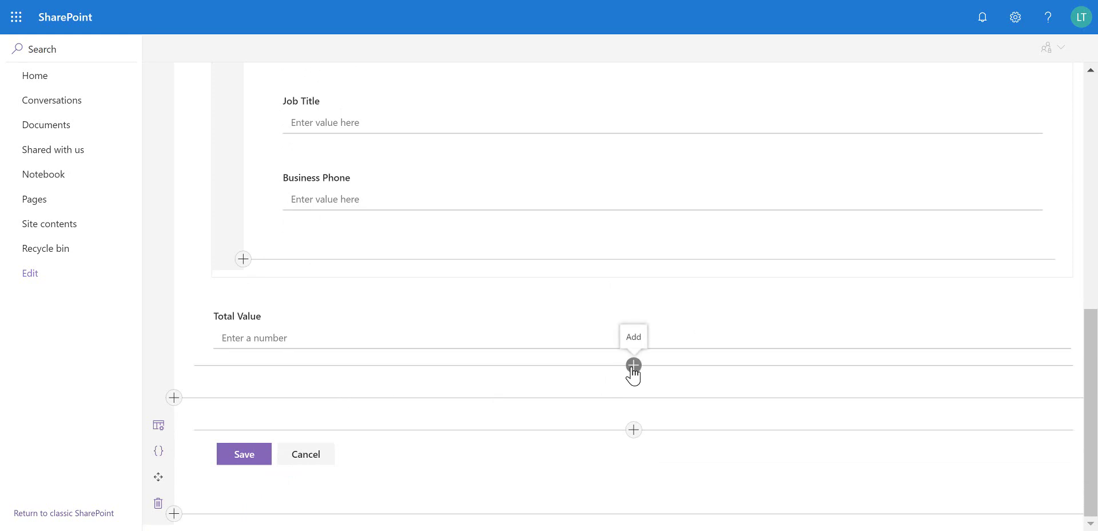
{"action": "left_click", "coordinate": [634, 365]}
{"action": "scroll", "coordinate": [745, 328], "scroll_direction": "down", "scroll_amount": 2}
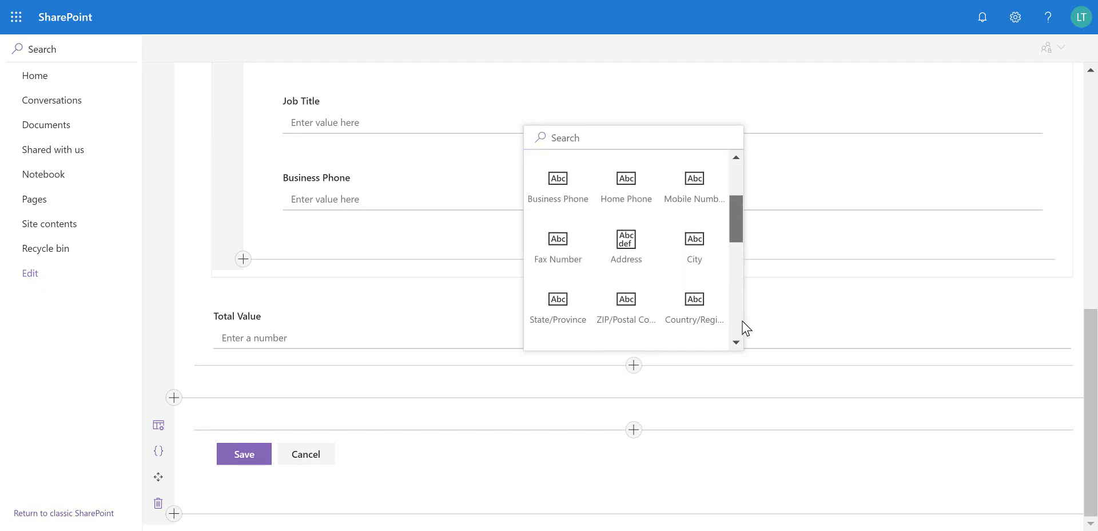
{"action": "scroll", "coordinate": [743, 335], "scroll_direction": "down", "scroll_amount": 5}
{"action": "left_click", "coordinate": [700, 254]}
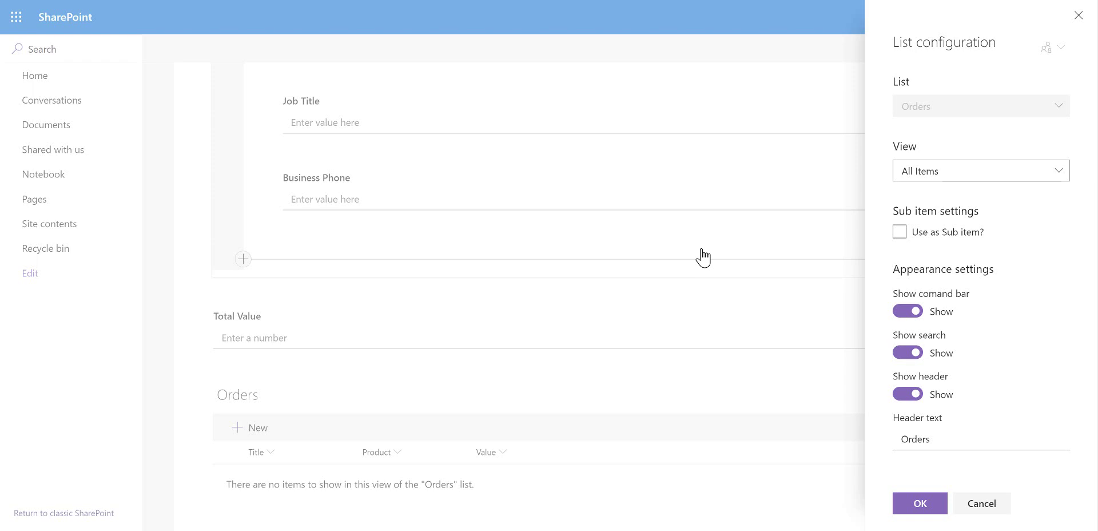
Make Orders a sub item list linked to the contact through the LookupToContacts field
{"action": "left_click", "coordinate": [902, 234]}
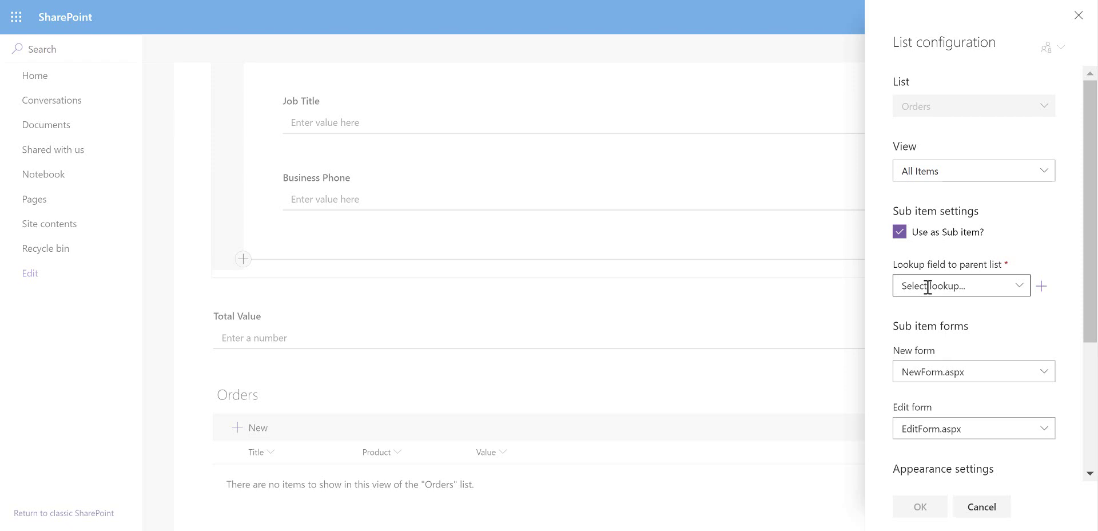
{"action": "left_click", "coordinate": [1019, 292]}
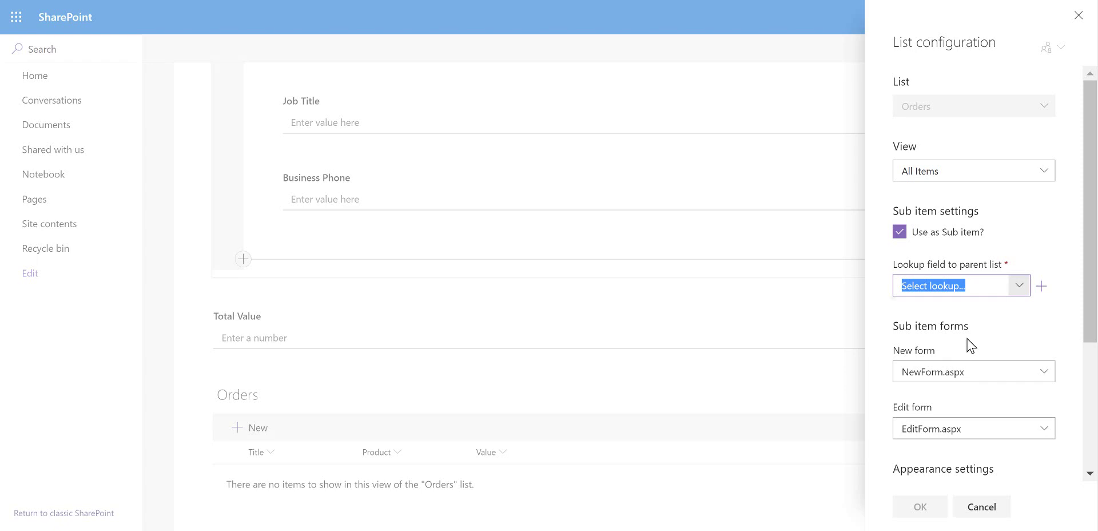
{"action": "left_click", "coordinate": [1042, 287]}
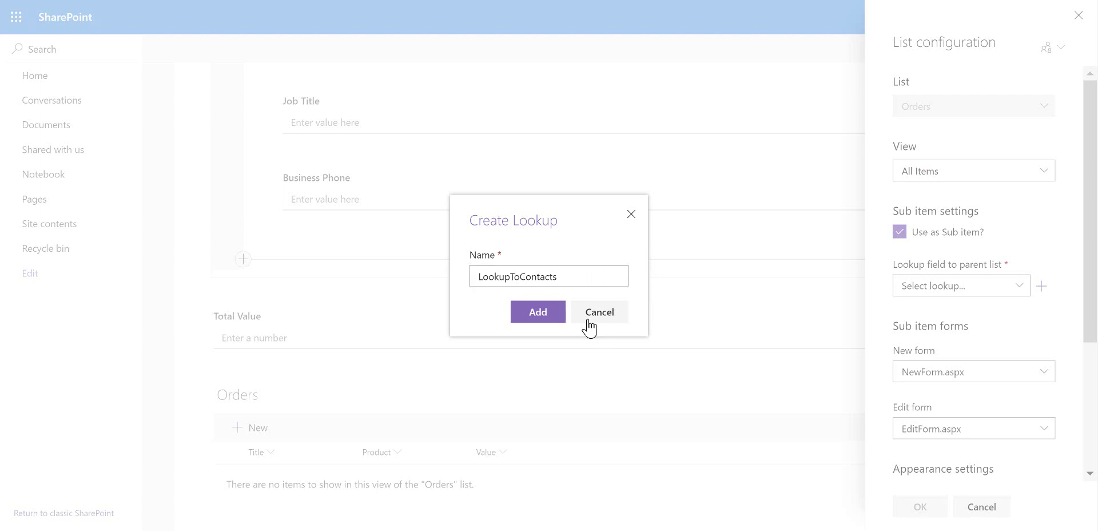
{"action": "left_click", "coordinate": [548, 317]}
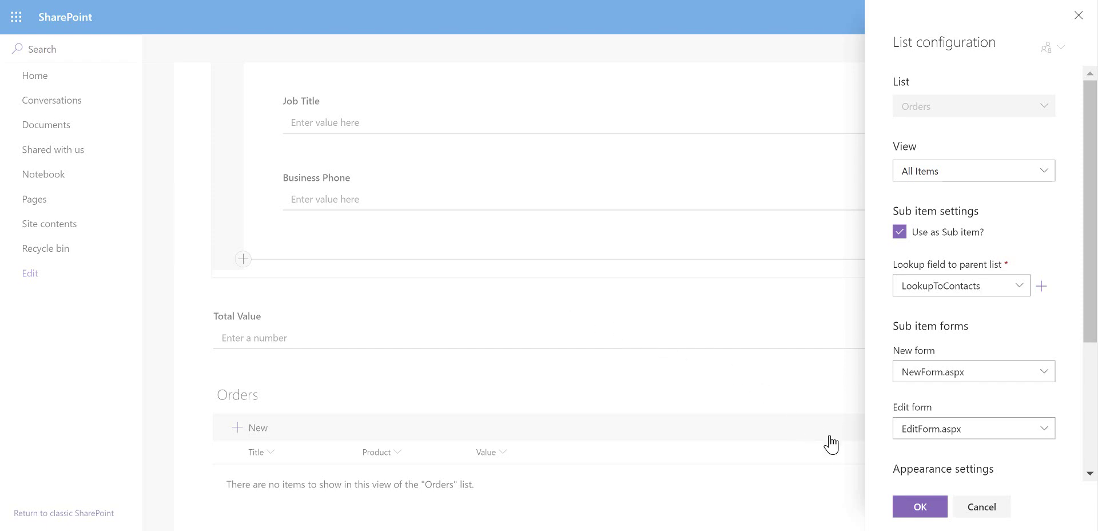
{"action": "left_click", "coordinate": [927, 508]}
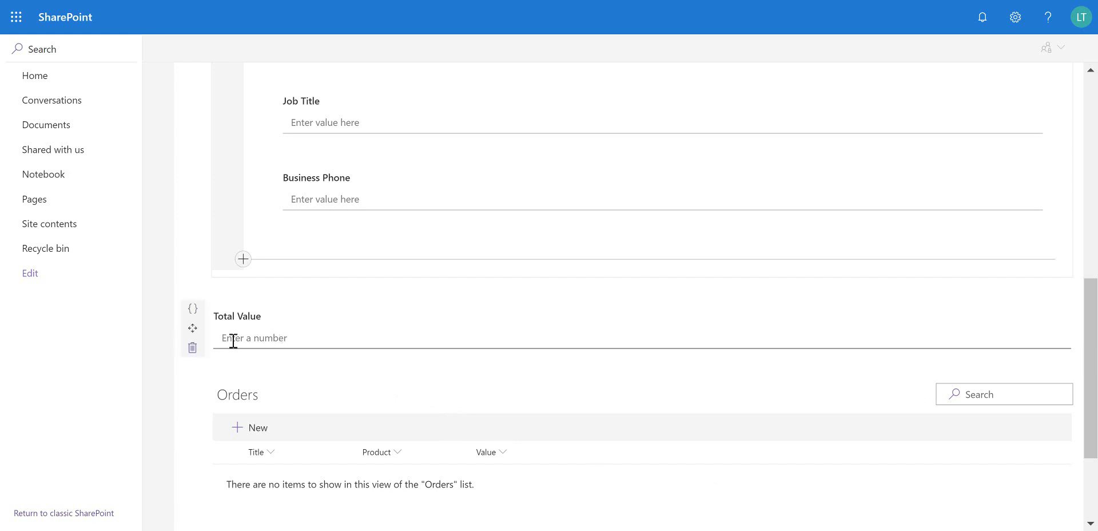
{"action": "left_click", "coordinate": [194, 310]}
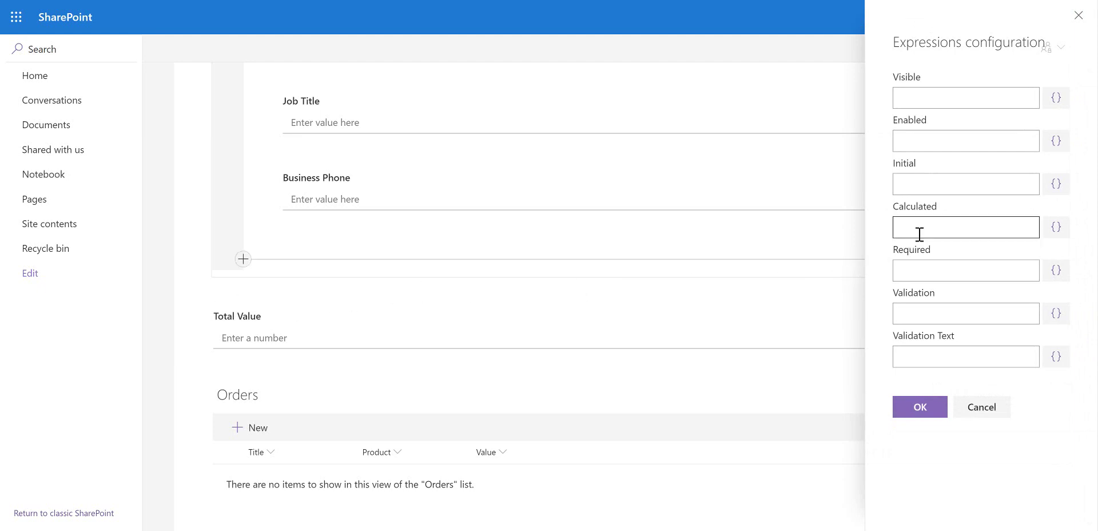
{"action": "left_click", "coordinate": [1026, 231]}
{"action": "left_click", "coordinate": [1056, 228]}
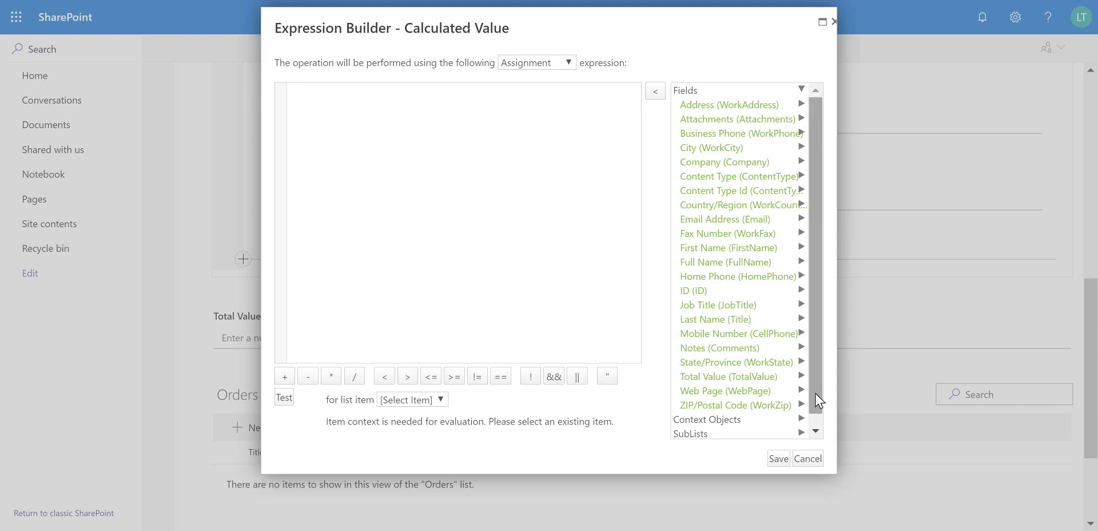
{"action": "scroll", "coordinate": [818, 400], "scroll_direction": "down", "scroll_amount": 1}
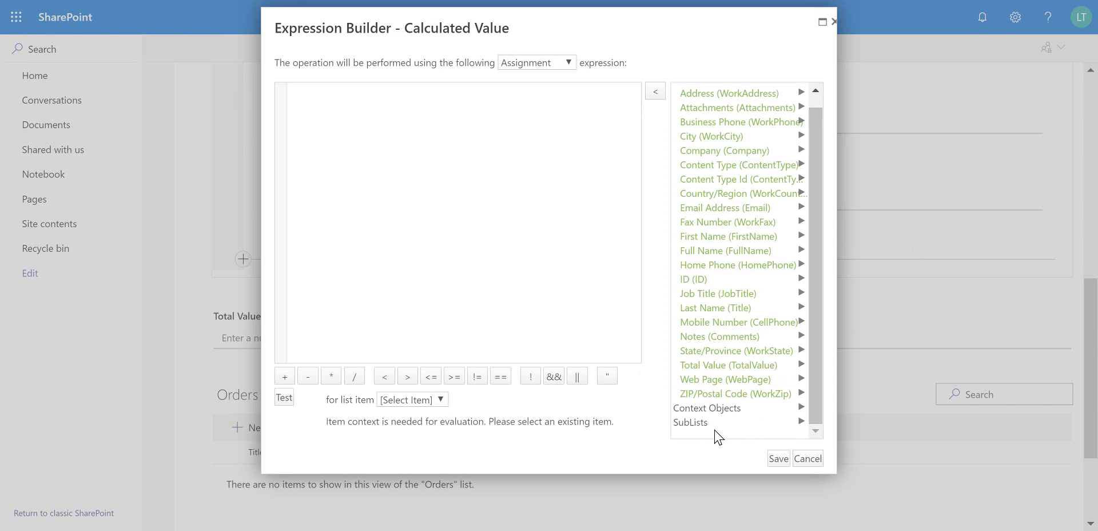
{"action": "left_click", "coordinate": [797, 422]}
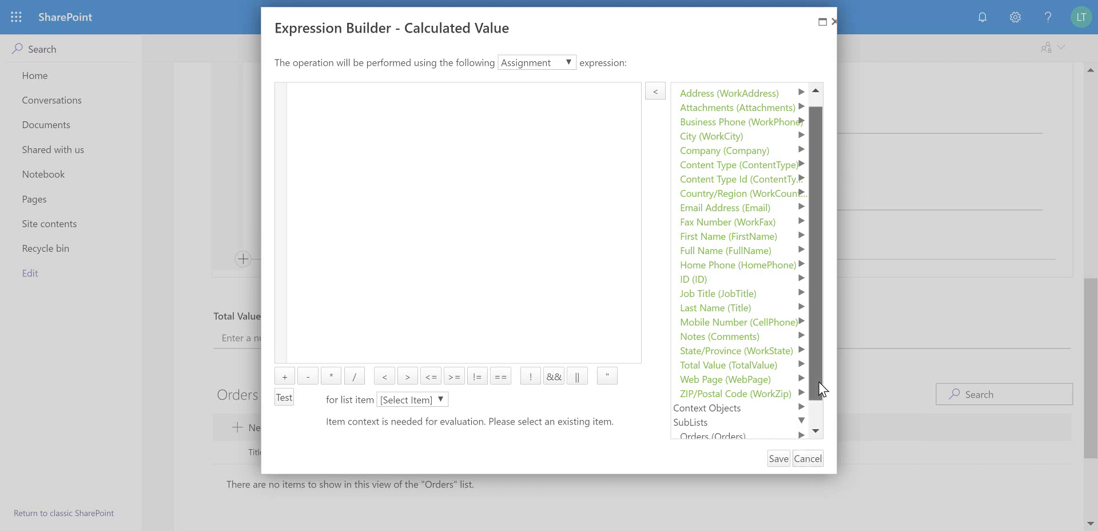
{"action": "scroll", "coordinate": [817, 436], "scroll_direction": "down", "scroll_amount": 1}
{"action": "left_click", "coordinate": [744, 407]}
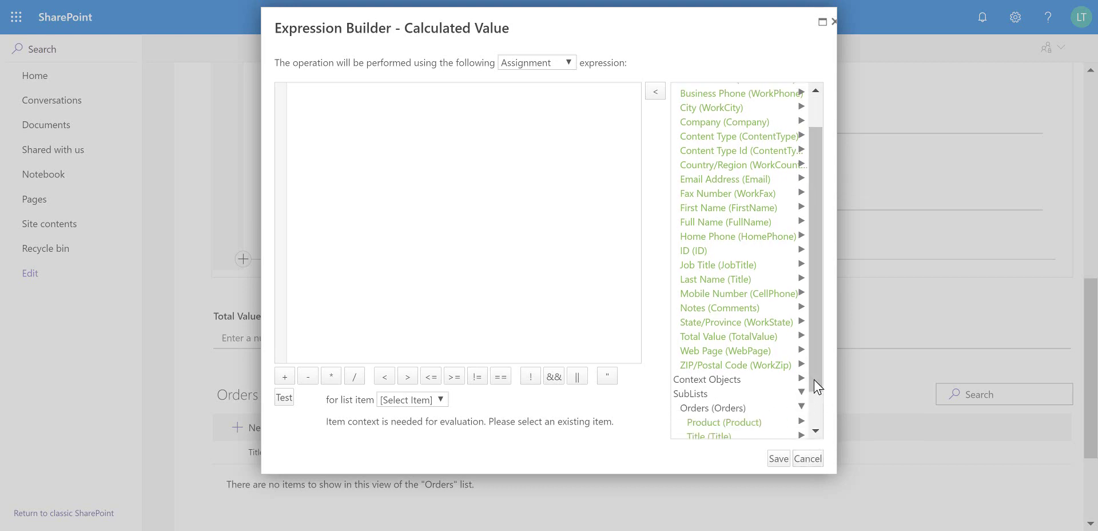
{"action": "left_click_drag", "start_coordinate": [817, 382], "coordinate": [816, 407]}
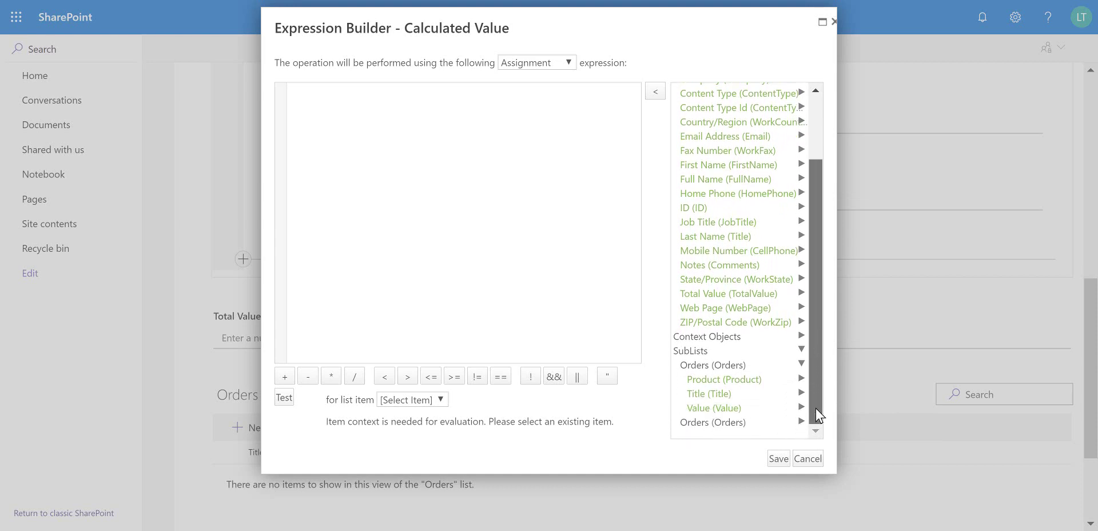
{"action": "left_click", "coordinate": [715, 409]}
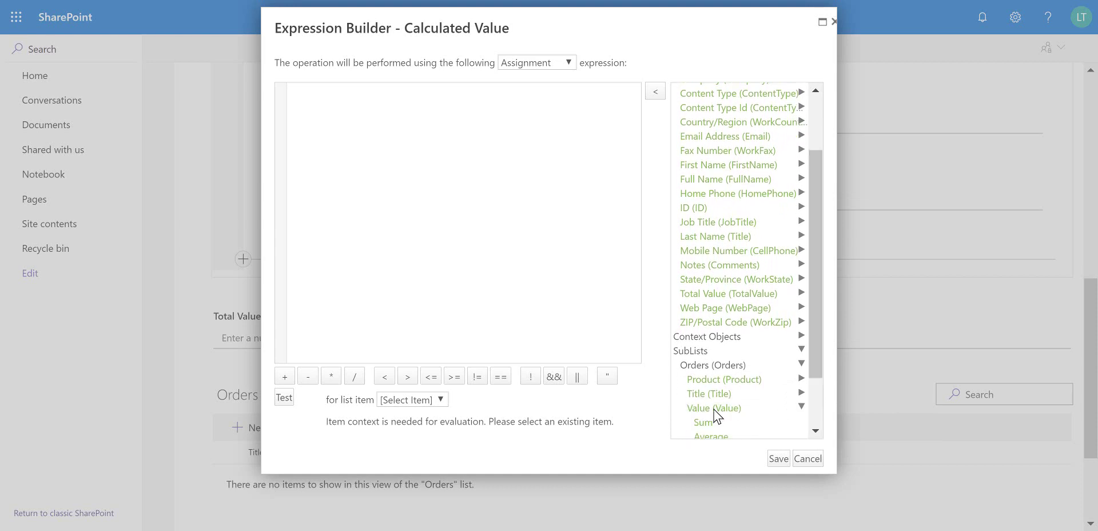
{"action": "left_click_drag", "start_coordinate": [817, 360], "coordinate": [813, 390]}
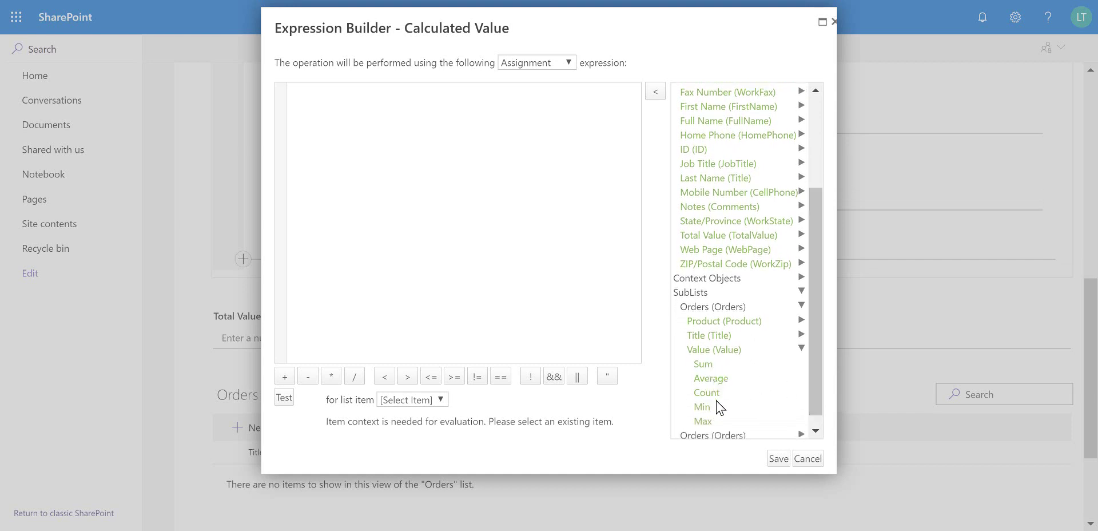
{"action": "left_click", "coordinate": [705, 365]}
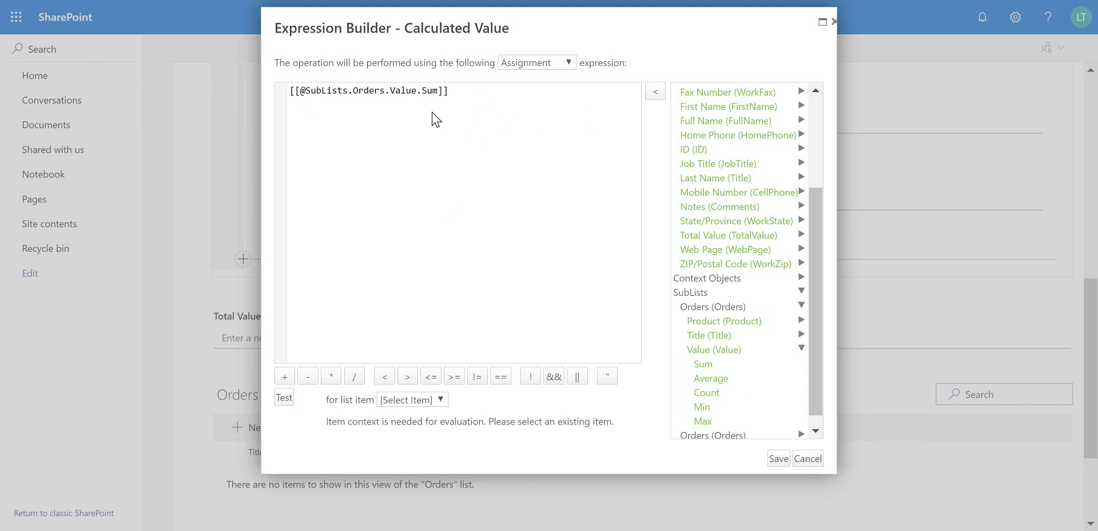
{"action": "left_click", "coordinate": [781, 462]}
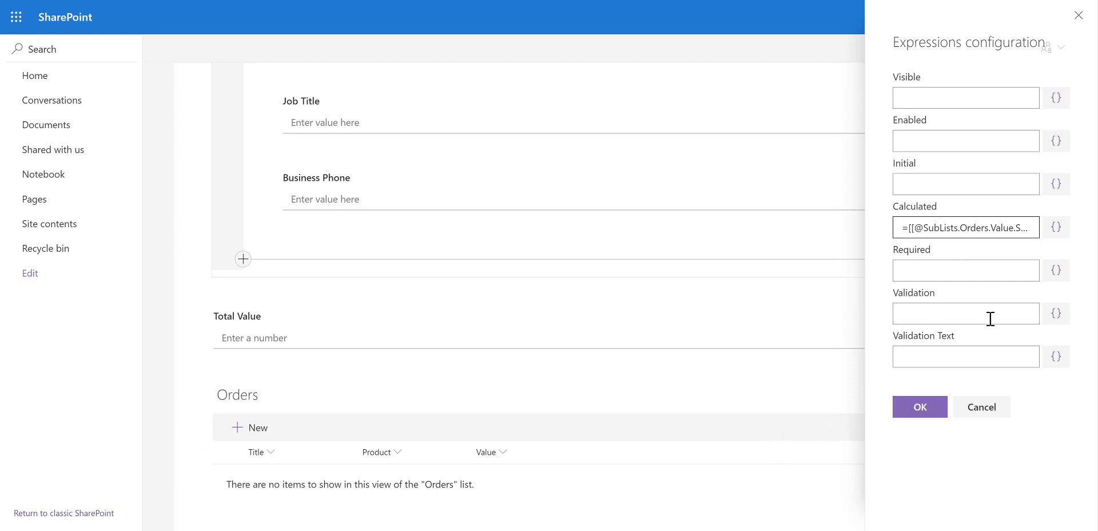
{"action": "left_click", "coordinate": [914, 416]}
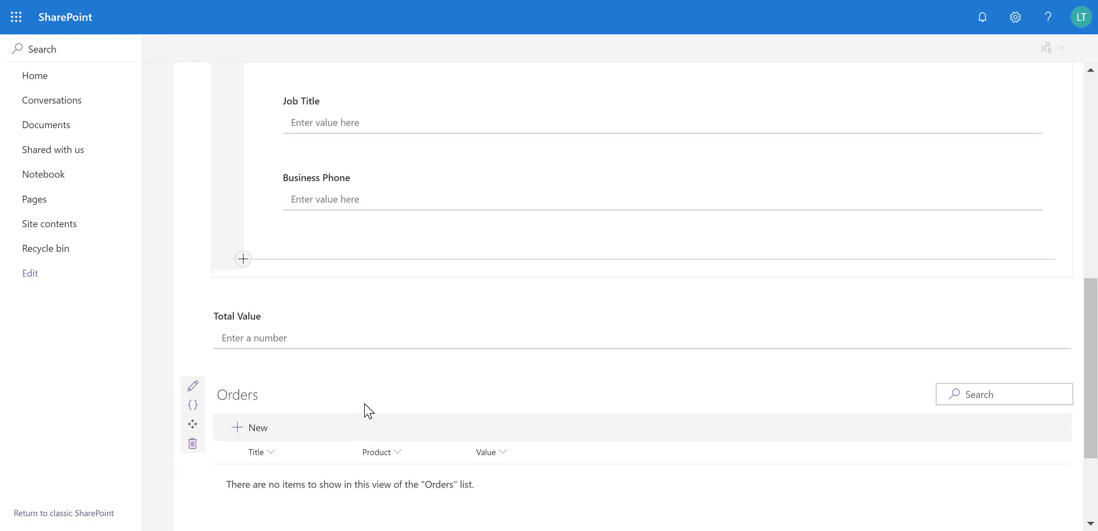
Insert a Button with actions control above the form's Save and Cancel buttons
{"action": "scroll", "coordinate": [365, 410], "scroll_direction": "down", "scroll_amount": 3}
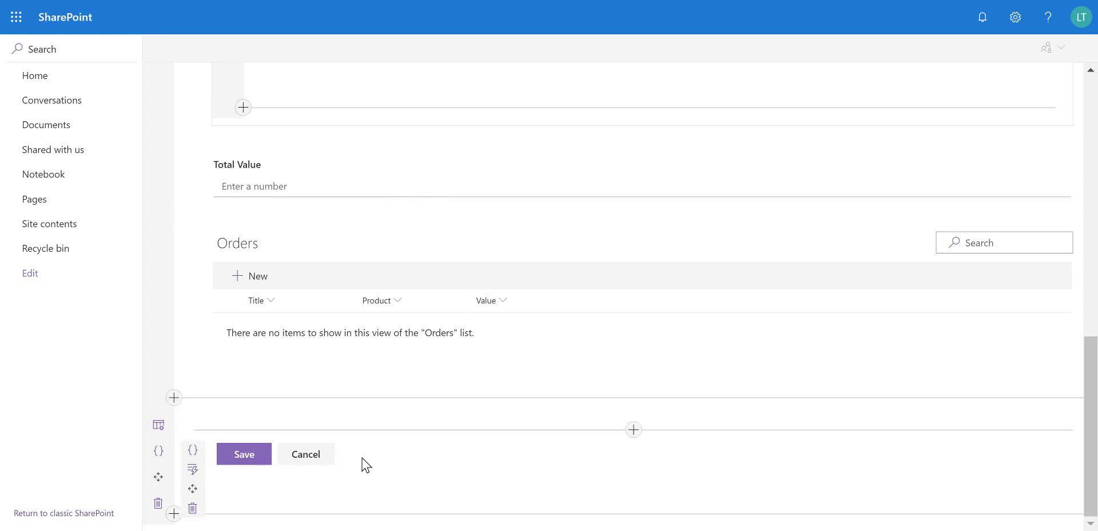
{"action": "left_click", "coordinate": [633, 430]}
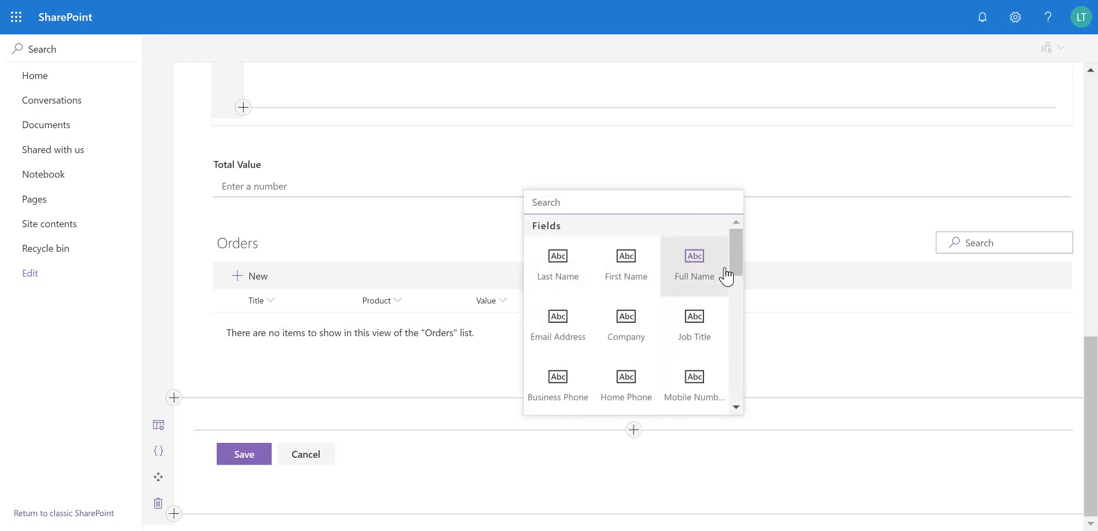
{"action": "scroll", "coordinate": [744, 289], "scroll_direction": "down", "scroll_amount": 2}
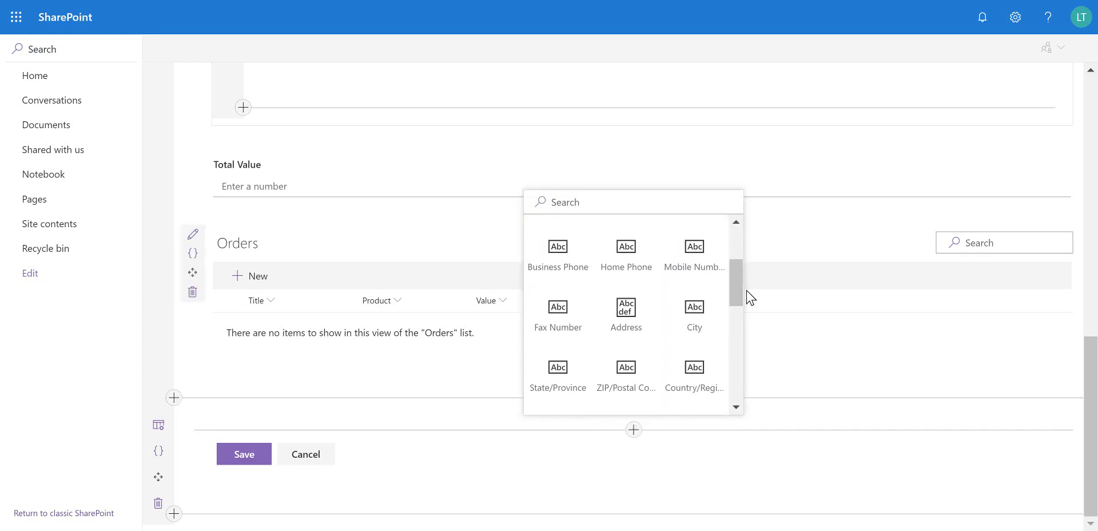
{"action": "left_click", "coordinate": [747, 340]}
{"action": "left_click", "coordinate": [633, 430]}
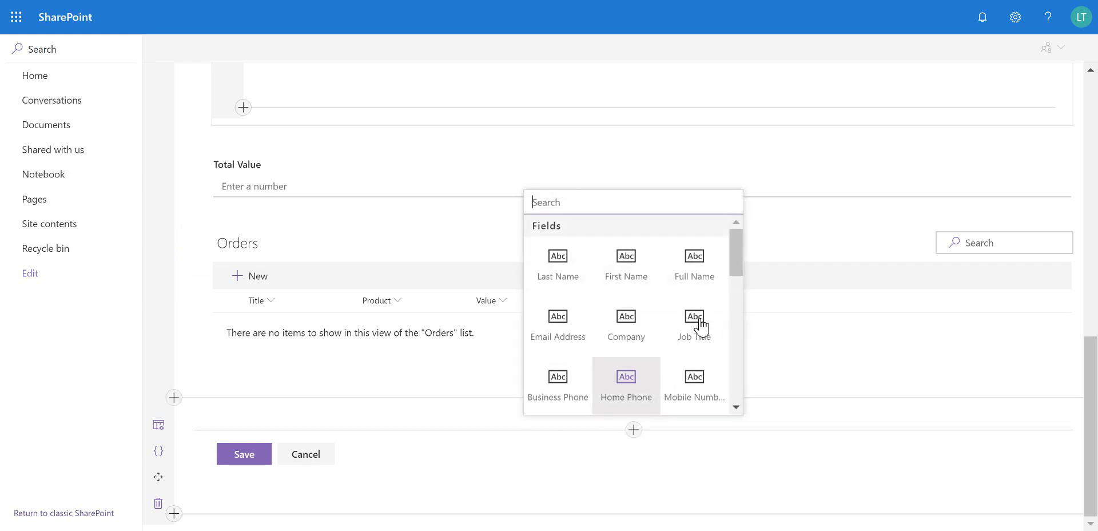
{"action": "left_click_drag", "start_coordinate": [737, 280], "coordinate": [734, 358]}
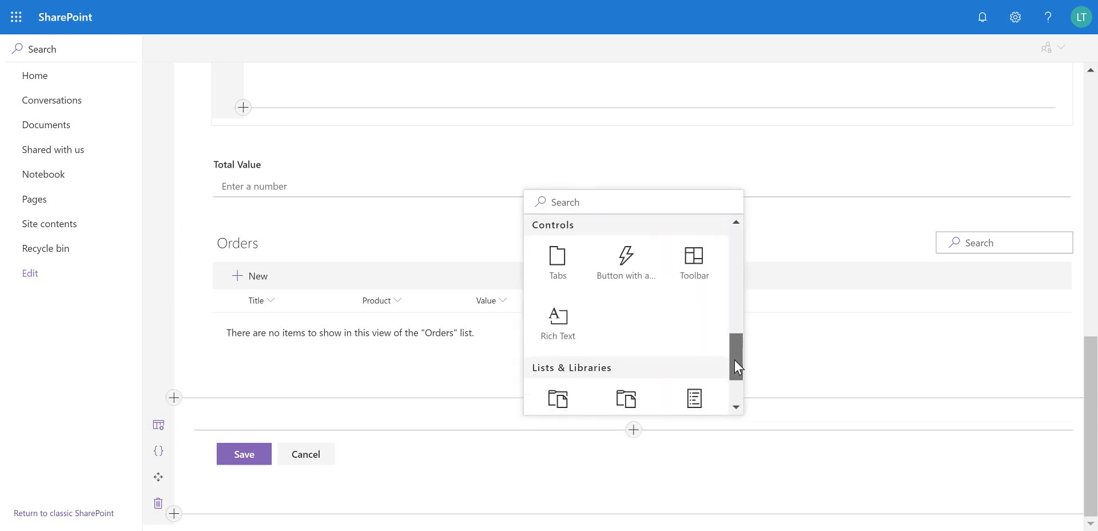
{"action": "left_click", "coordinate": [626, 262]}
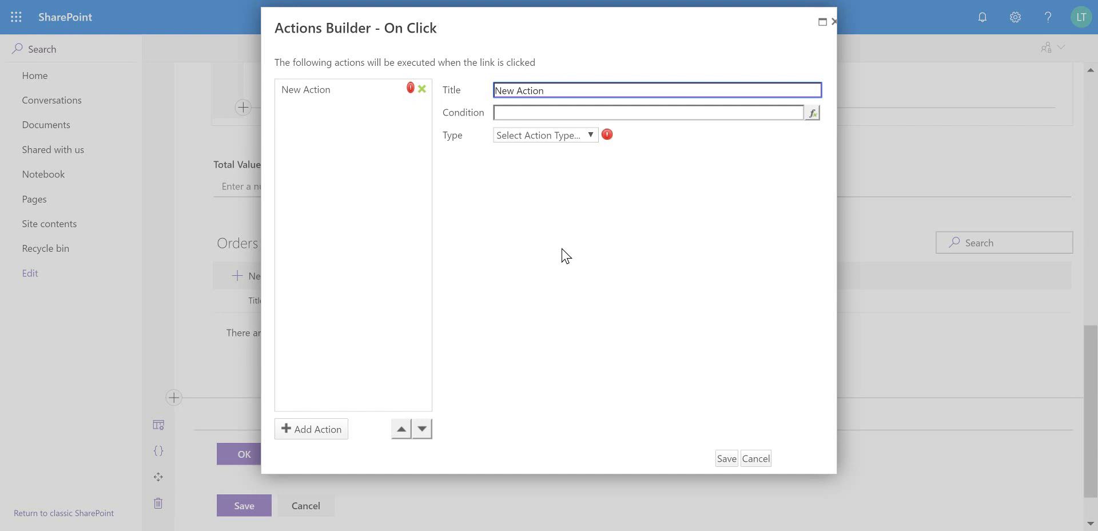
Look through the new OK button's action types, then cancel its Actions Builder
{"action": "left_click", "coordinate": [339, 432]}
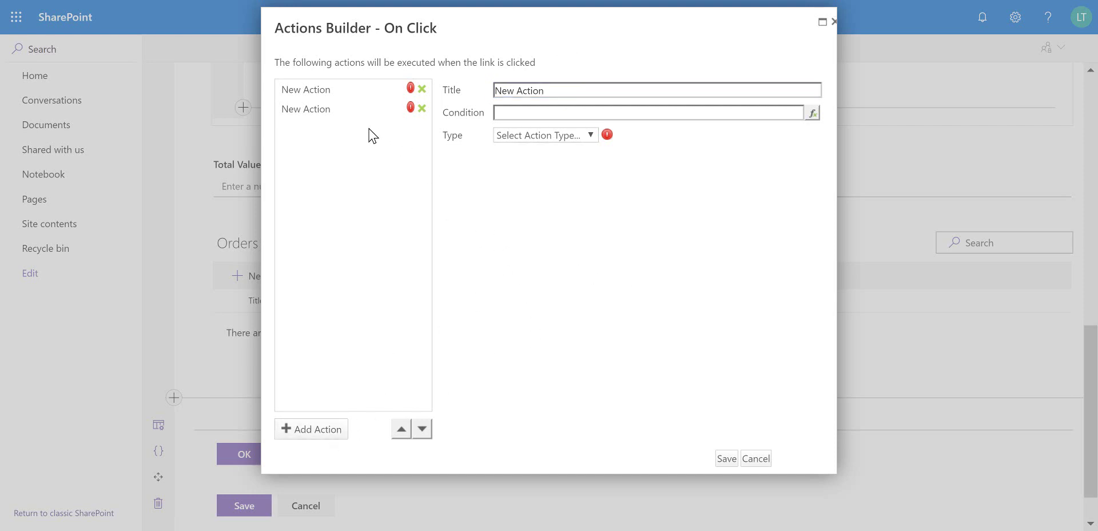
{"action": "left_click", "coordinate": [554, 138]}
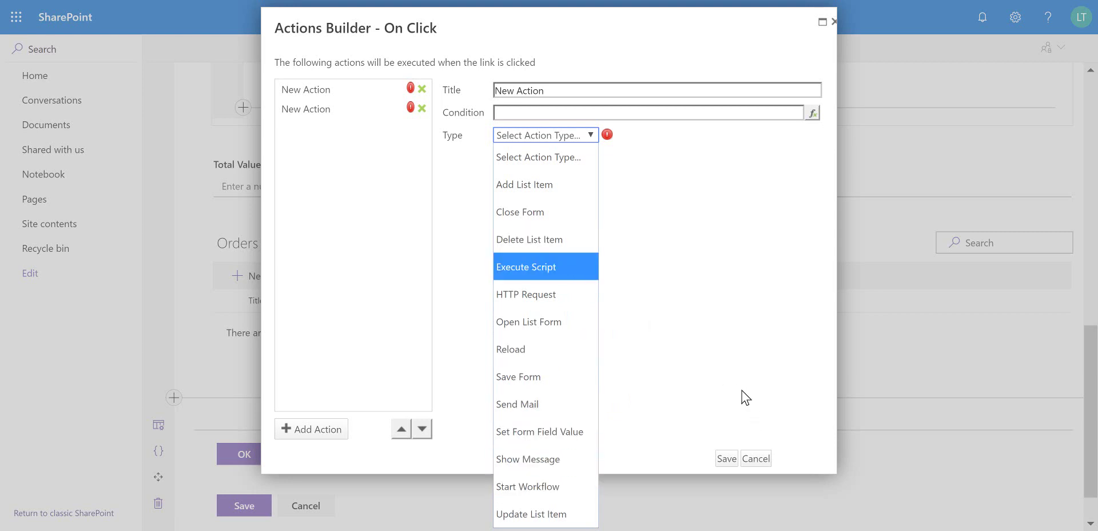
{"action": "left_click", "coordinate": [760, 462]}
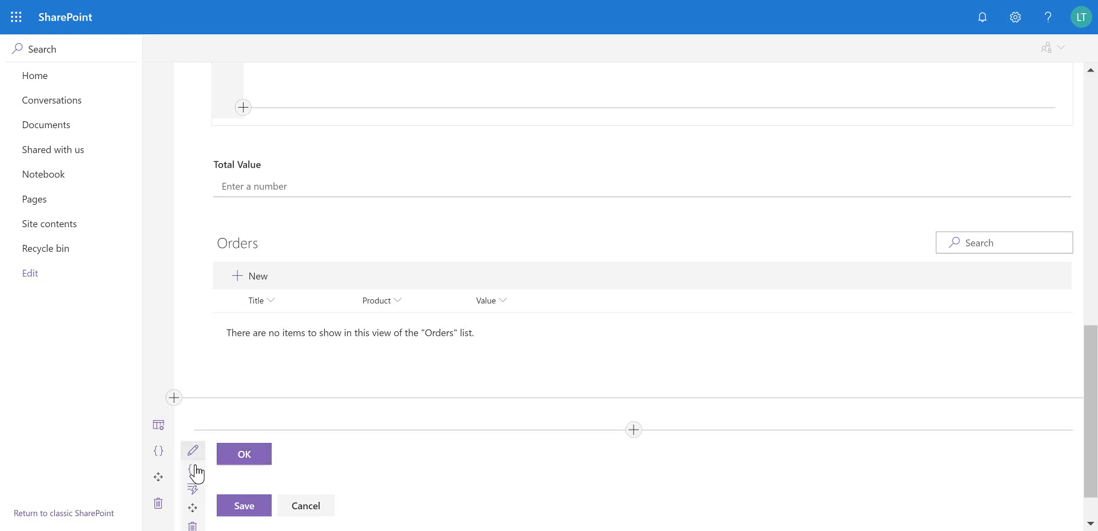
Delete the OK button and bring up the Save button's Save Form and Close Form actions
{"action": "left_click", "coordinate": [193, 526]}
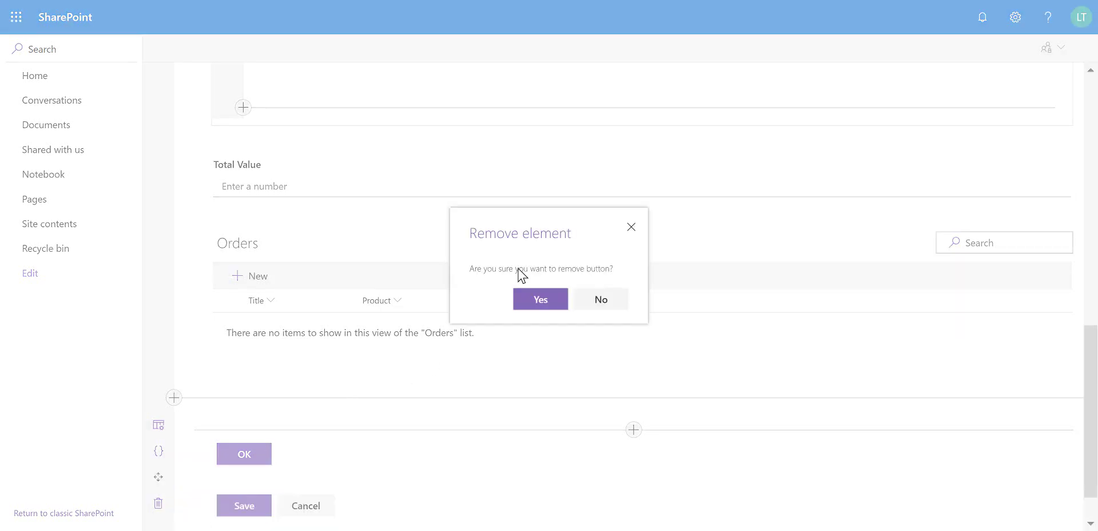
{"action": "left_click", "coordinate": [538, 302]}
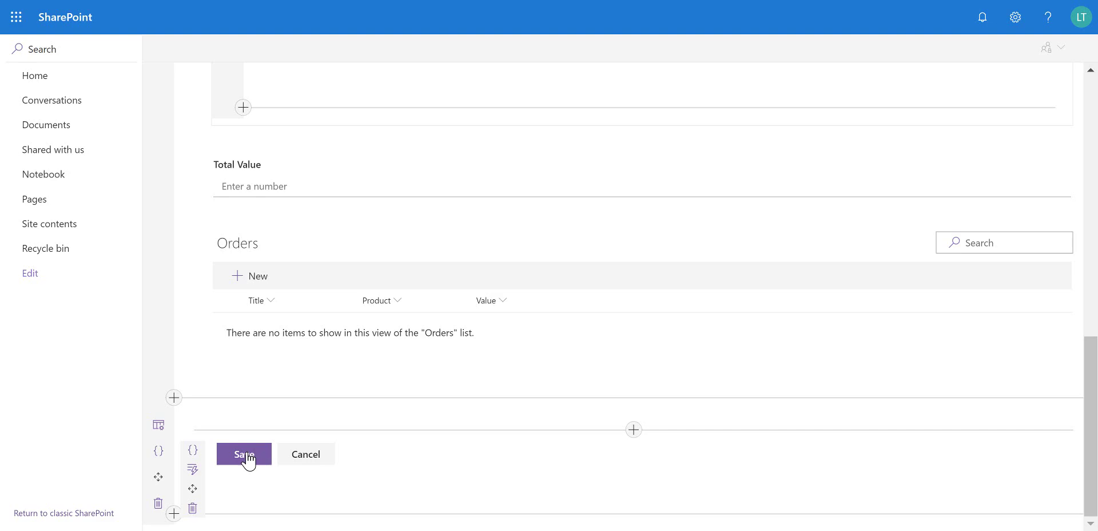
{"action": "left_click", "coordinate": [193, 469]}
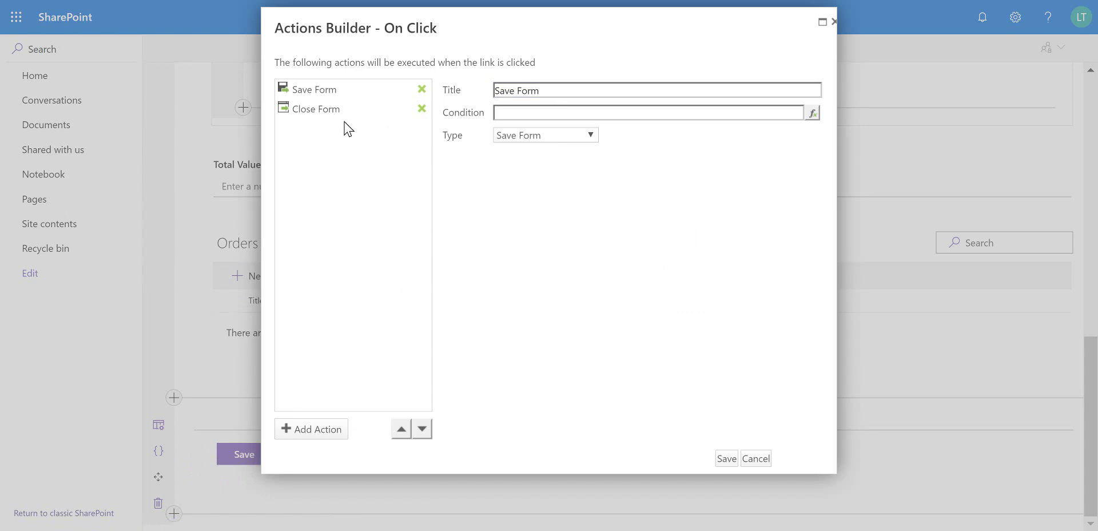
Add a Send Mail action named Send Email between Save Form and Close Form
{"action": "left_click", "coordinate": [333, 429]}
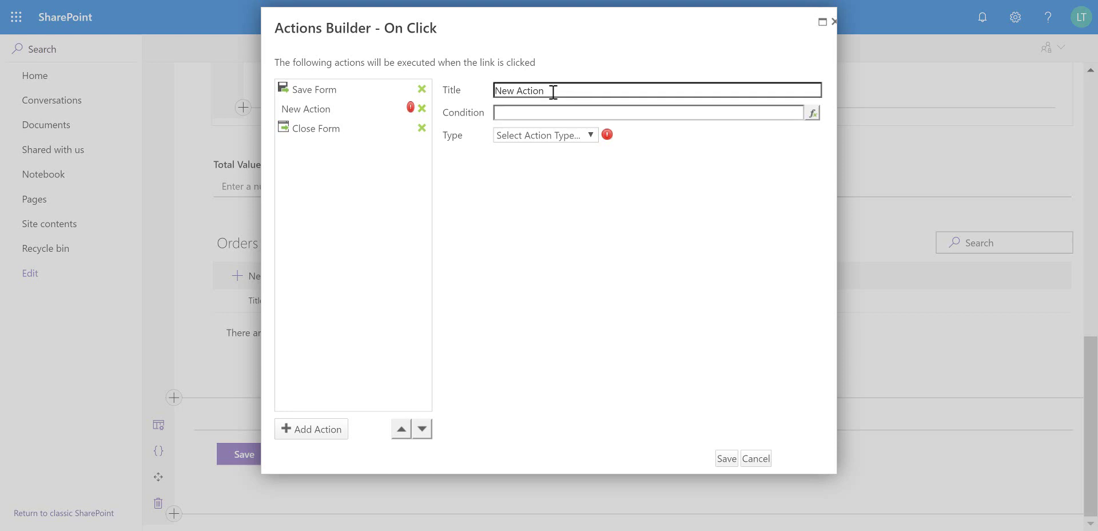
{"action": "left_click_drag", "start_coordinate": [555, 91], "coordinate": [456, 71]}
{"action": "type", "text": "Send Email"}
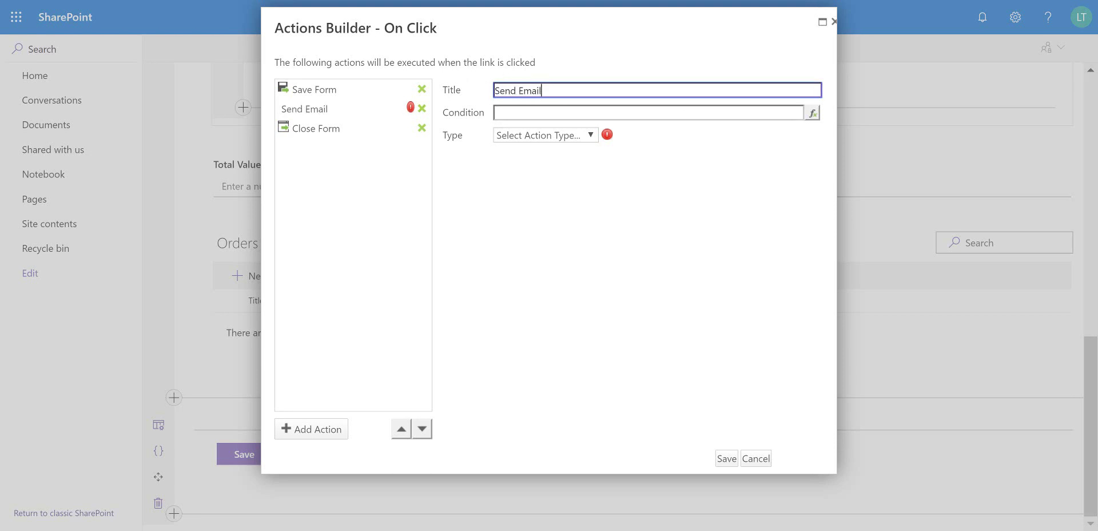
{"action": "left_click", "coordinate": [507, 103]}
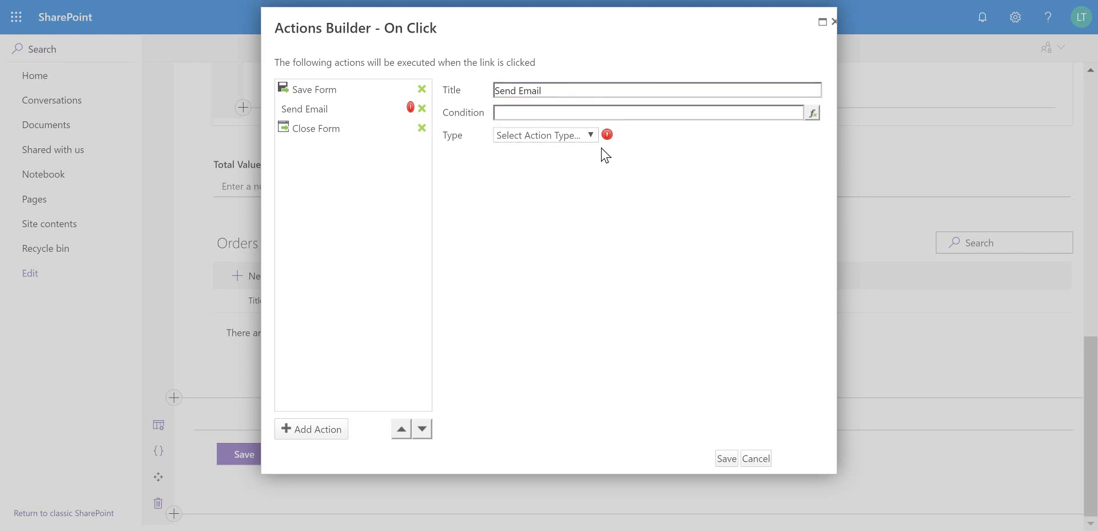
{"action": "left_click", "coordinate": [590, 136]}
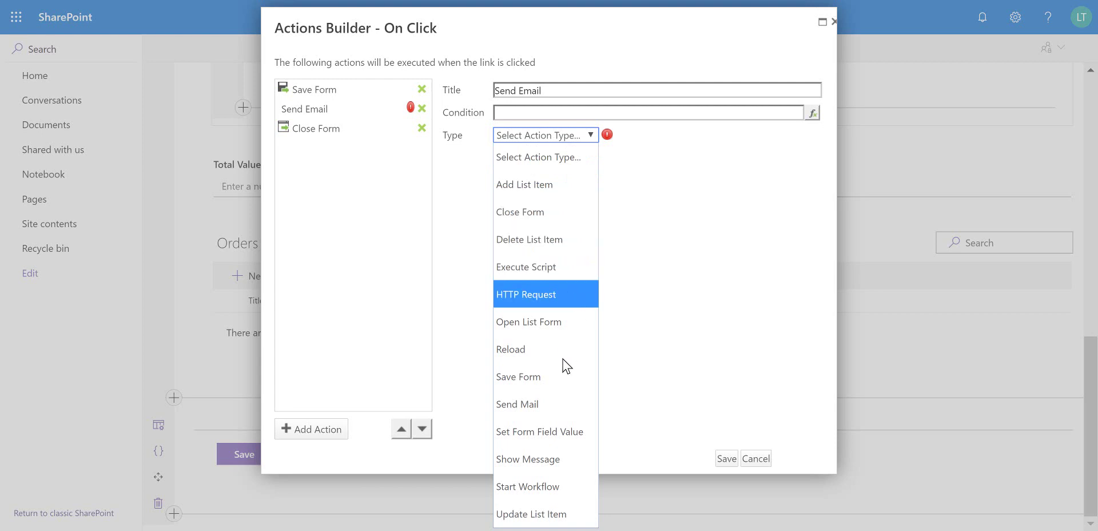
{"action": "left_click", "coordinate": [530, 404]}
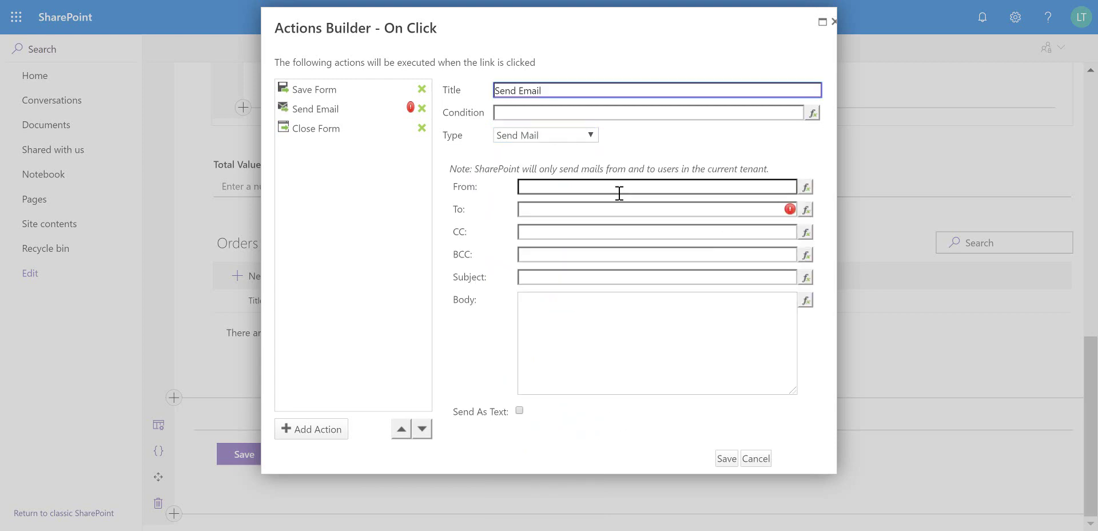
{"action": "left_click", "coordinate": [617, 189]}
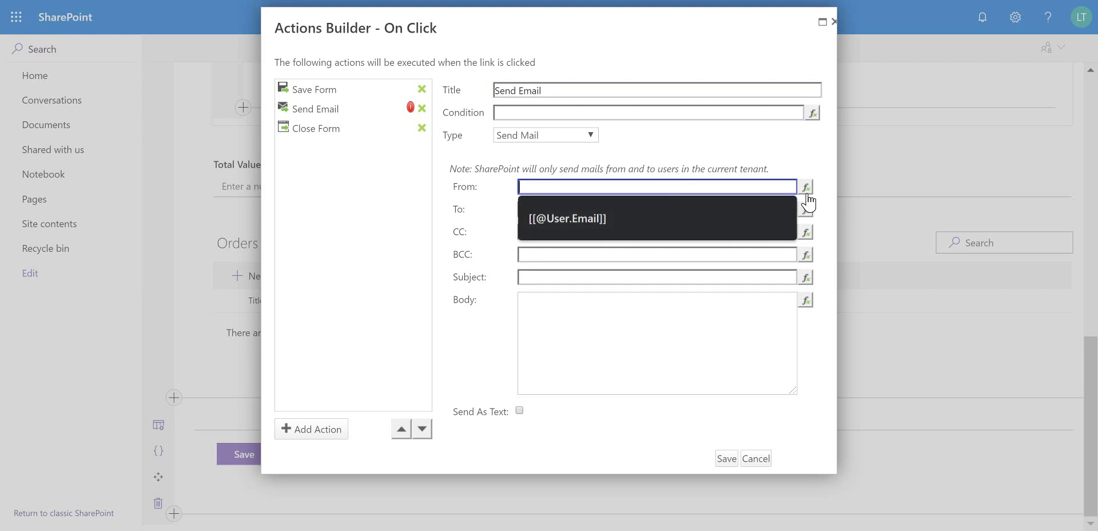
{"action": "left_click", "coordinate": [806, 187]}
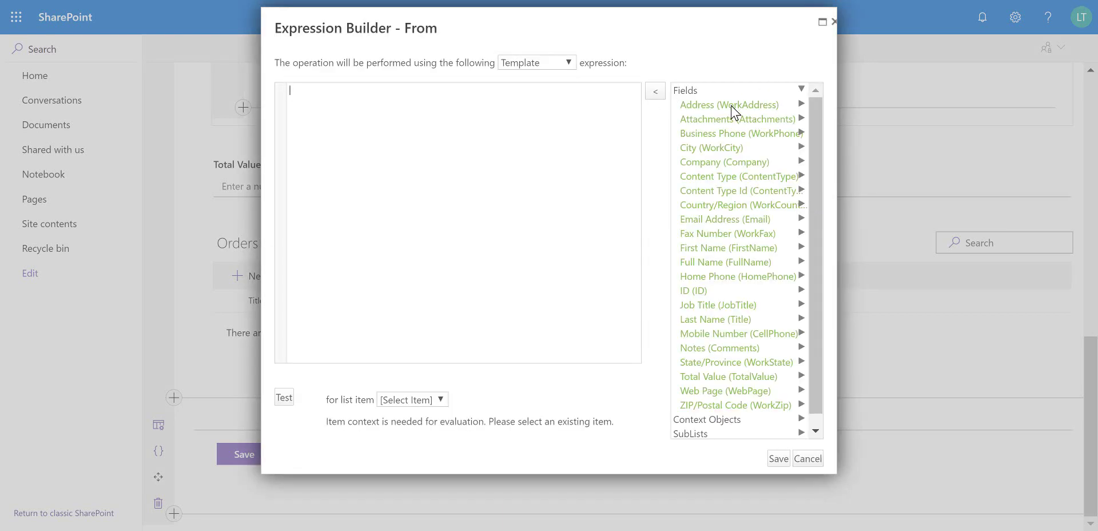
{"action": "scroll", "coordinate": [784, 286], "scroll_direction": "down", "scroll_amount": 1}
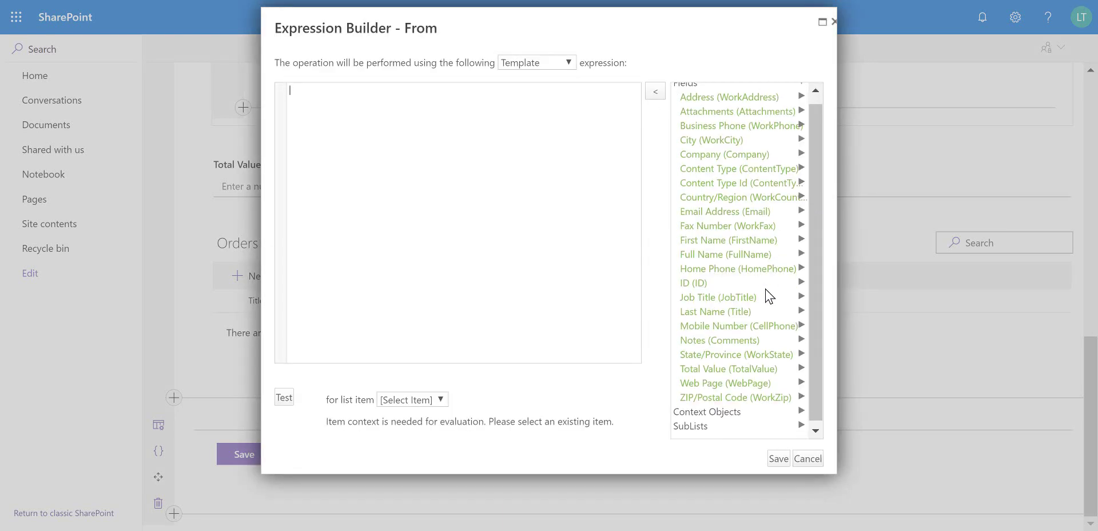
{"action": "left_click", "coordinate": [743, 412]}
{"action": "scroll", "coordinate": [785, 410], "scroll_direction": "down", "scroll_amount": 3}
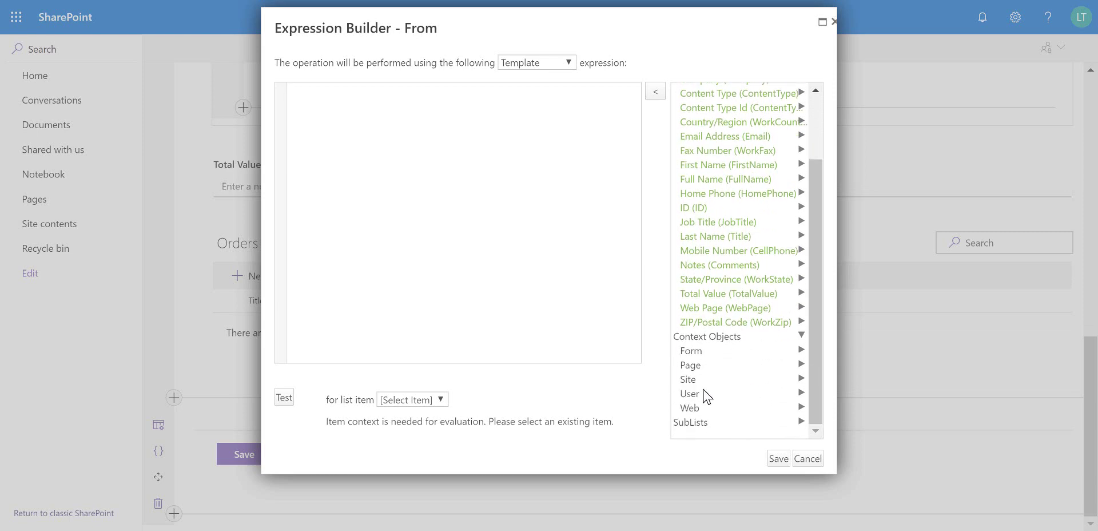
{"action": "left_click", "coordinate": [705, 395]}
{"action": "scroll", "coordinate": [744, 346], "scroll_direction": "down", "scroll_amount": 3}
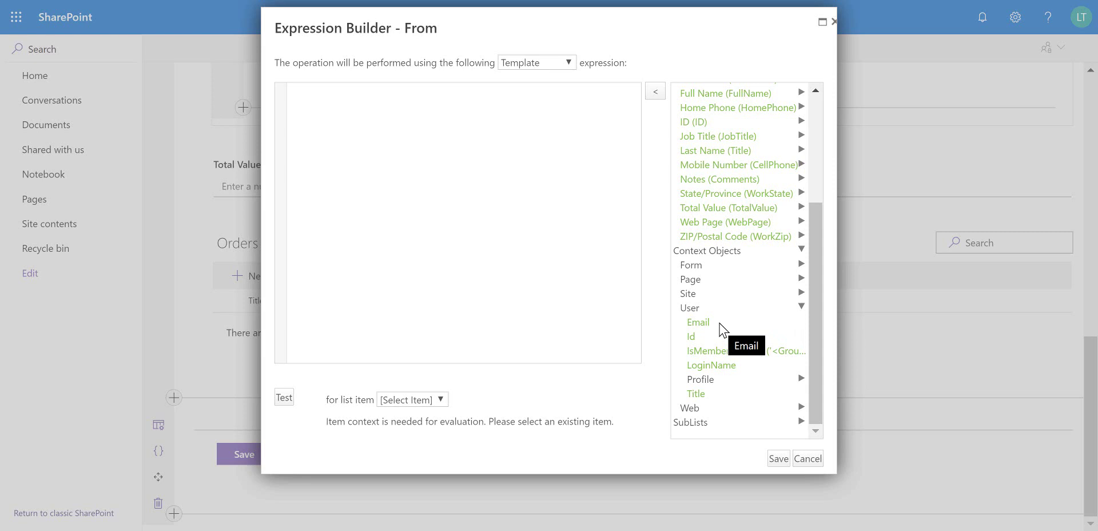
{"action": "double_click", "coordinate": [721, 325]}
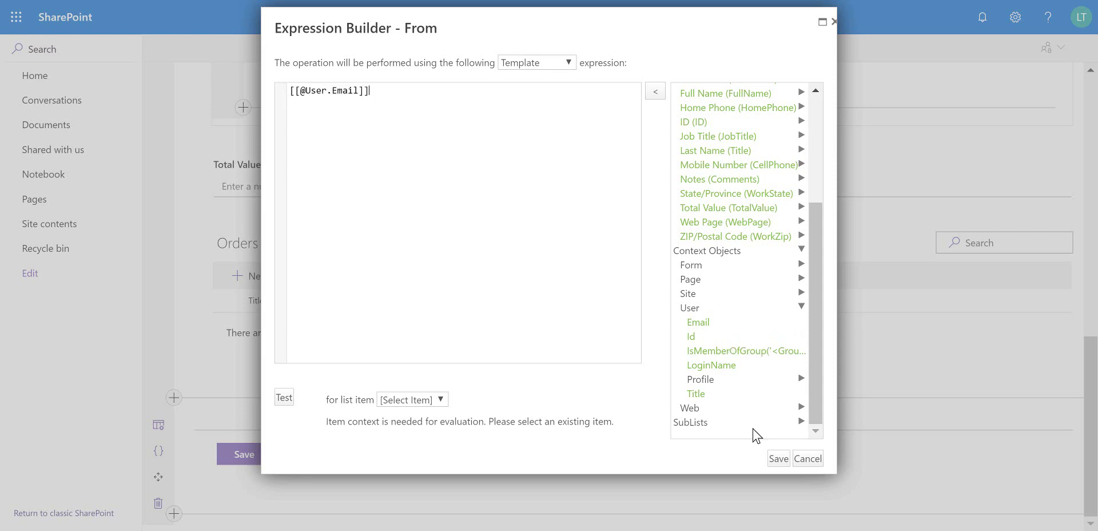
{"action": "left_click", "coordinate": [778, 458]}
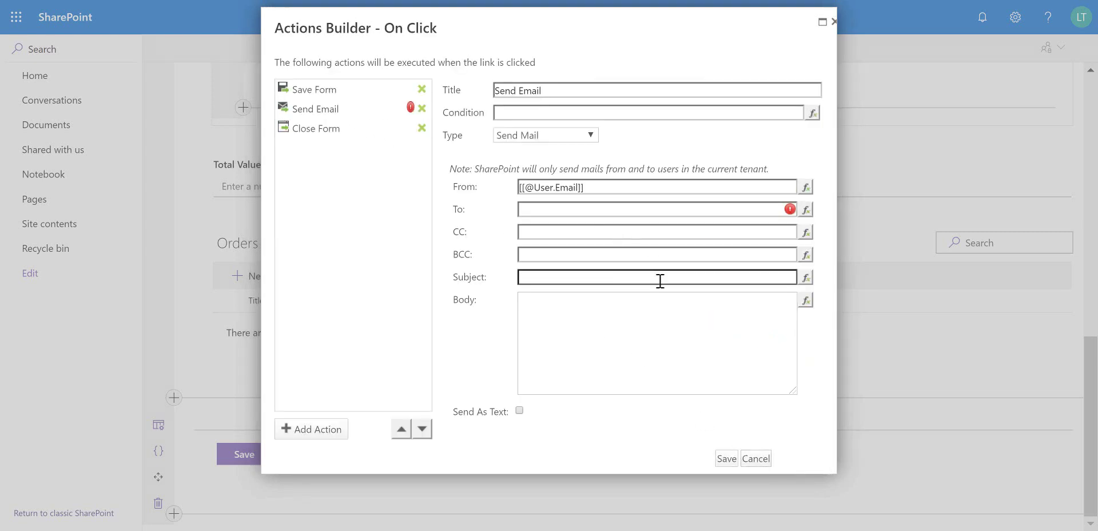
Set the To address to the contact's [[Email]] field
{"action": "left_click", "coordinate": [602, 210]}
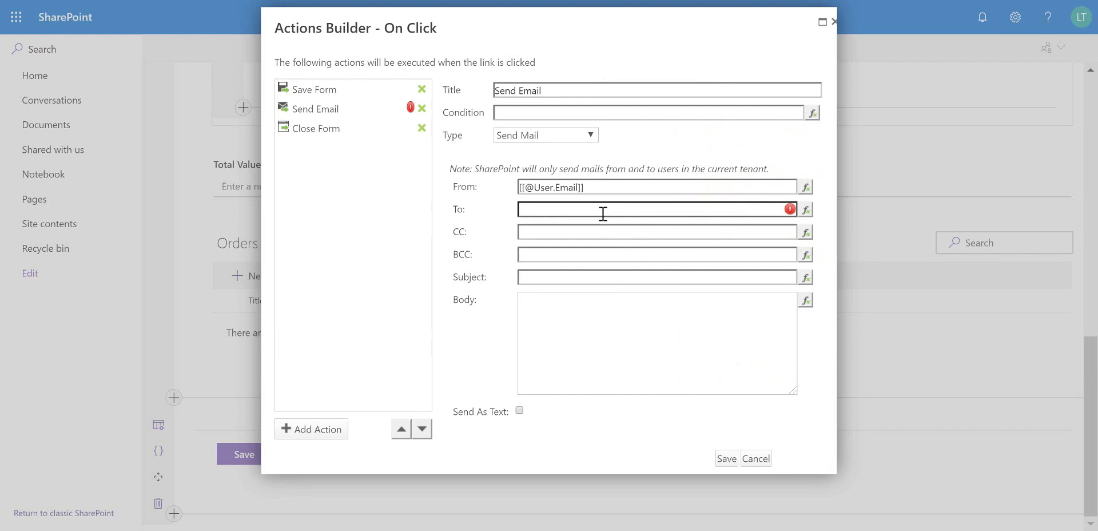
{"action": "left_click", "coordinate": [806, 210]}
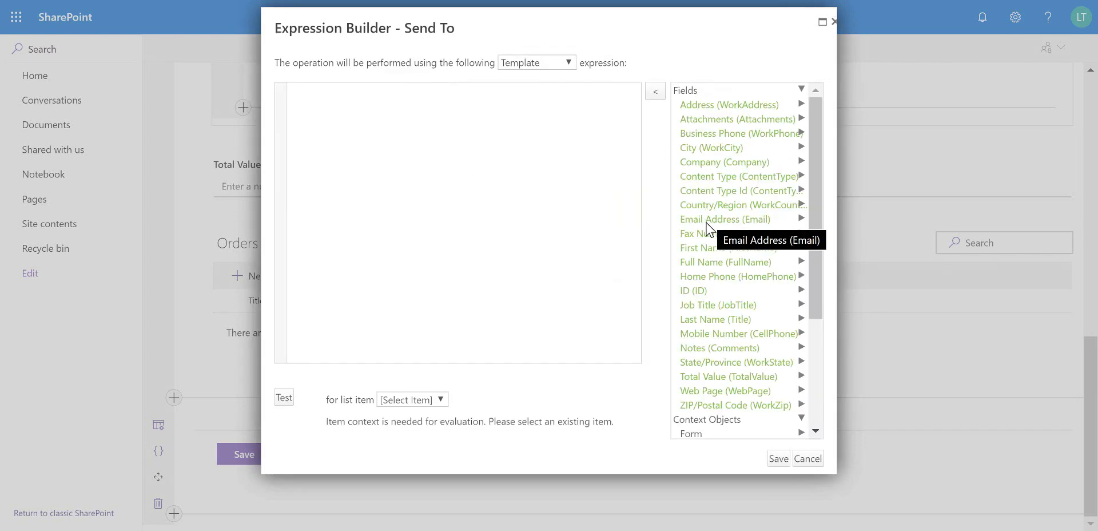
{"action": "left_click", "coordinate": [749, 224]}
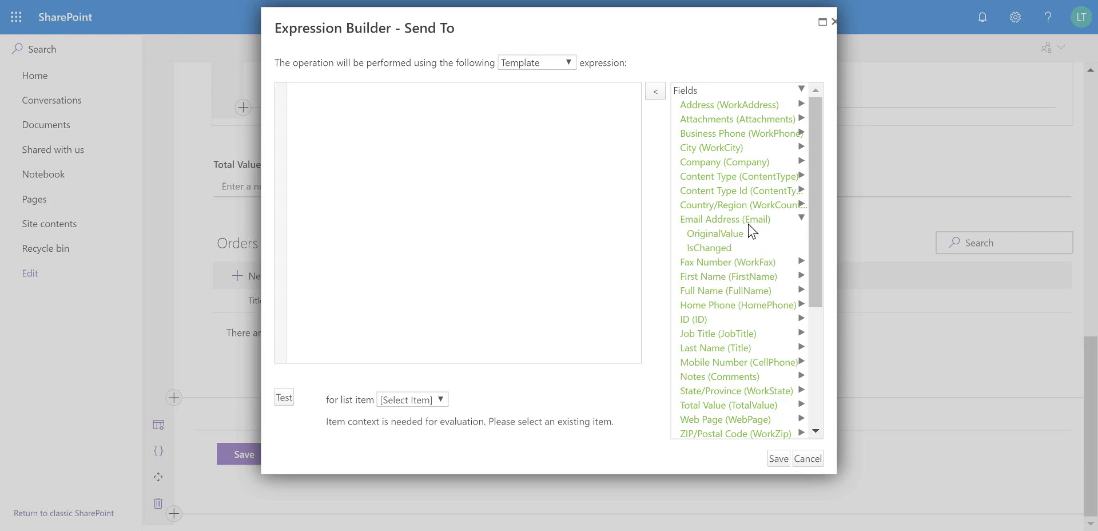
{"action": "double_click", "coordinate": [716, 220]}
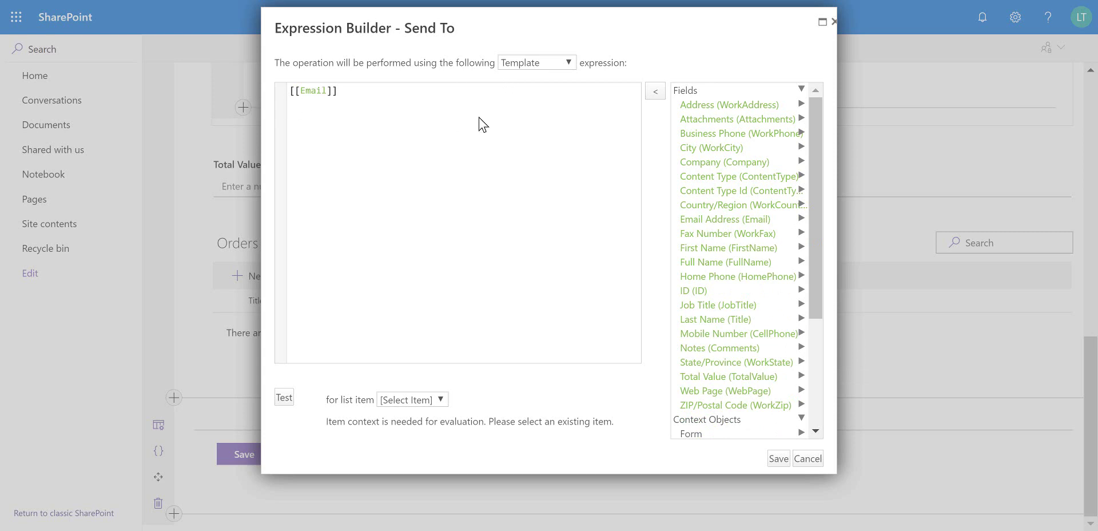
{"action": "left_click", "coordinate": [779, 461]}
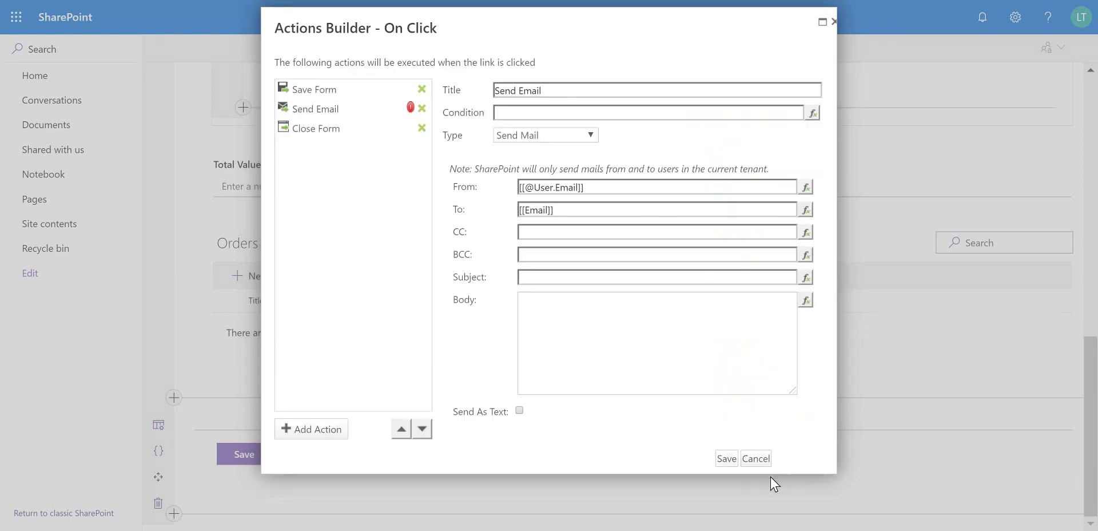
Give Send Email the subject 'Hello Customer!' and body 'Email to say hi to my customer!'
{"action": "left_click", "coordinate": [576, 277]}
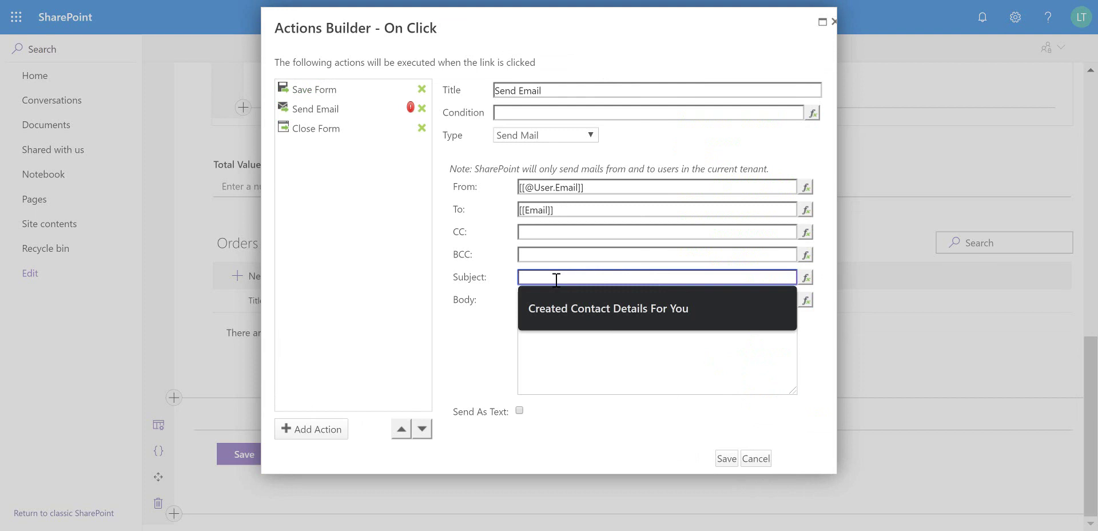
{"action": "type", "text": "Hello Customer!"}
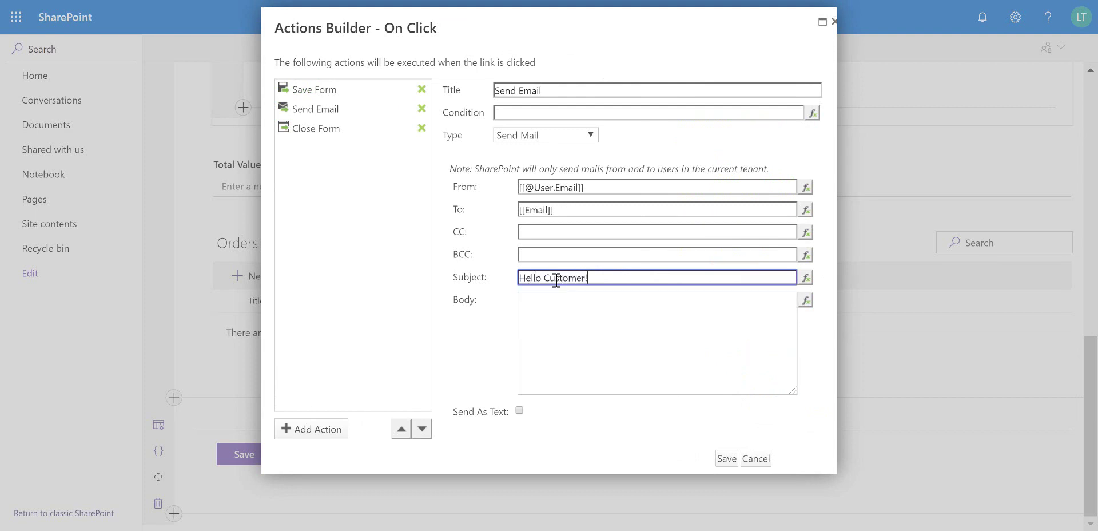
{"action": "left_click", "coordinate": [566, 314]}
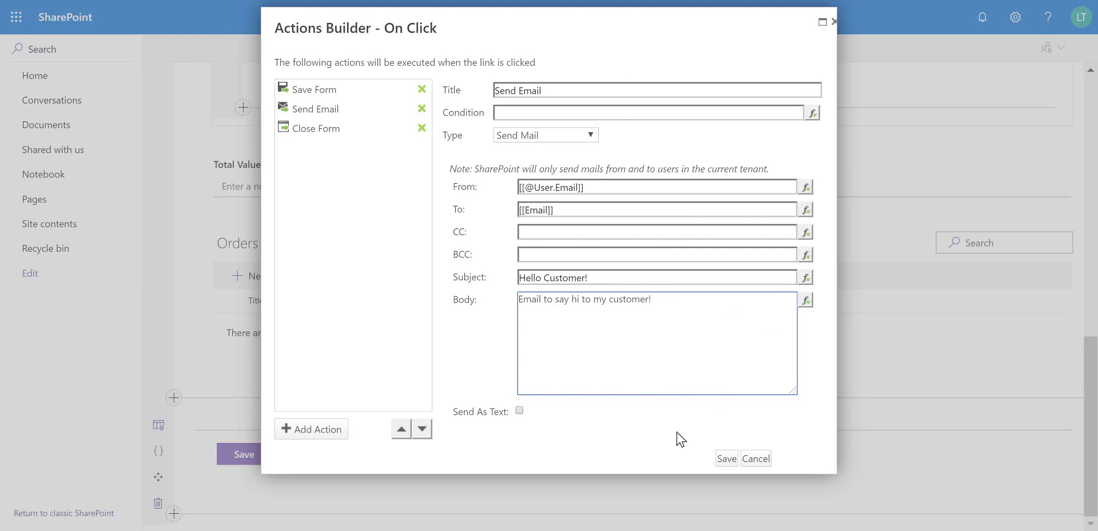
{"action": "left_click", "coordinate": [650, 433]}
Add a Show Message action after Send Email, displayed as a status
{"action": "left_click", "coordinate": [336, 434]}
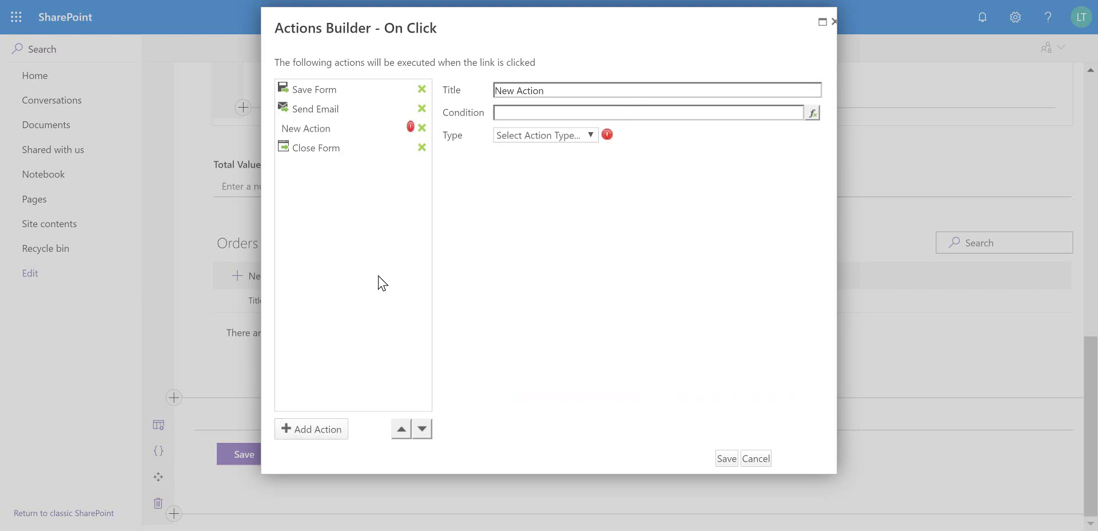
{"action": "left_click", "coordinate": [584, 136]}
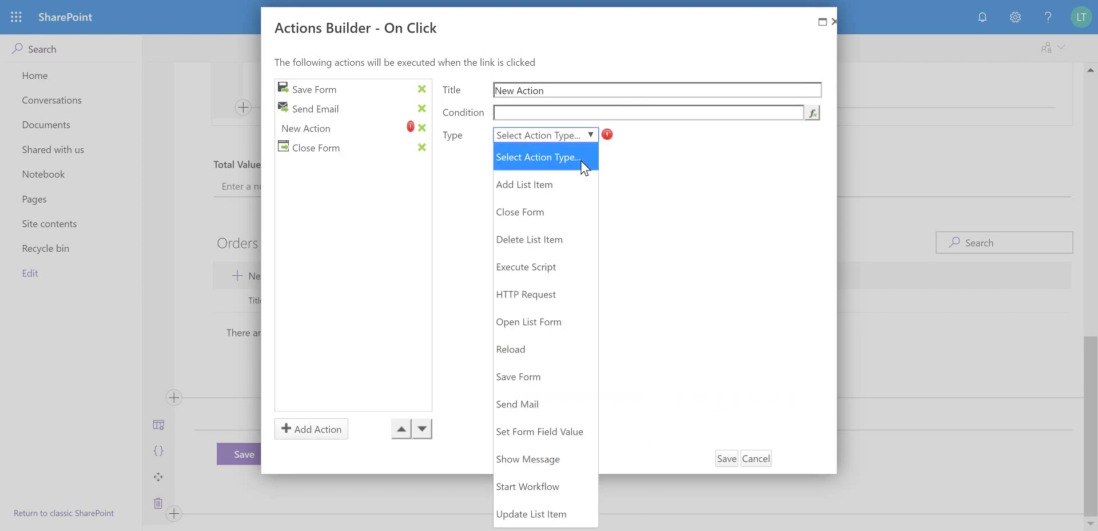
{"action": "left_click", "coordinate": [553, 458]}
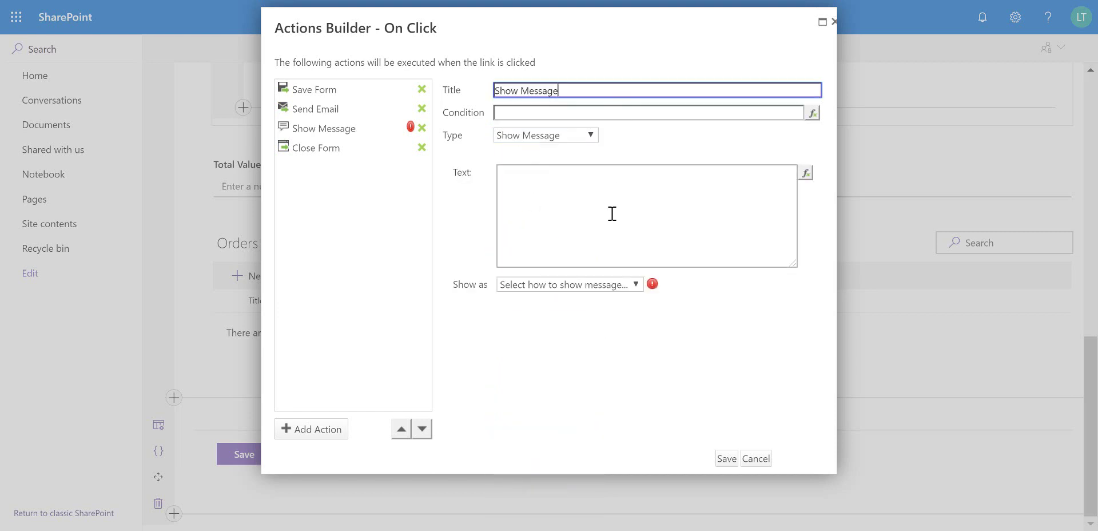
{"action": "left_click", "coordinate": [597, 283]}
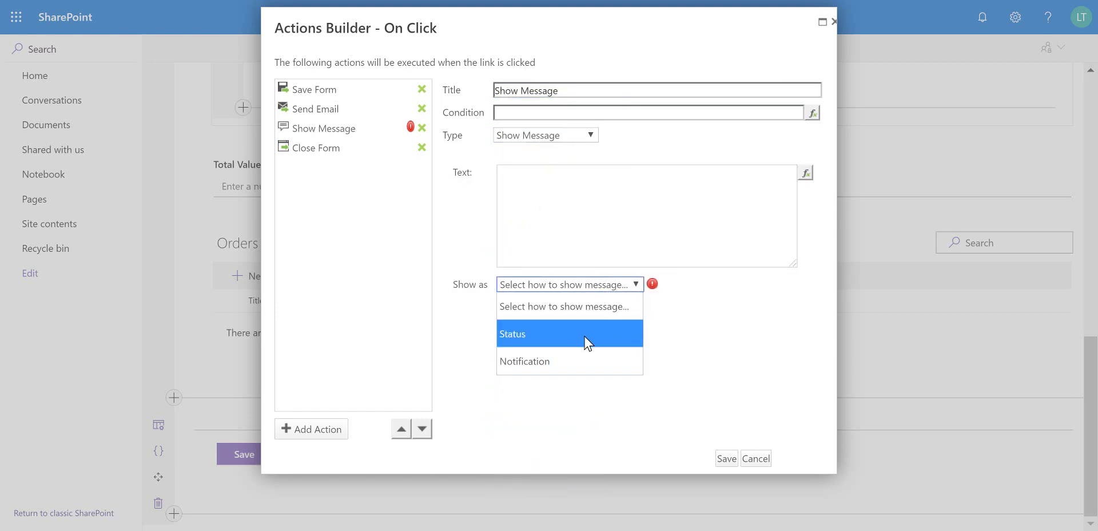
{"action": "left_click", "coordinate": [583, 336]}
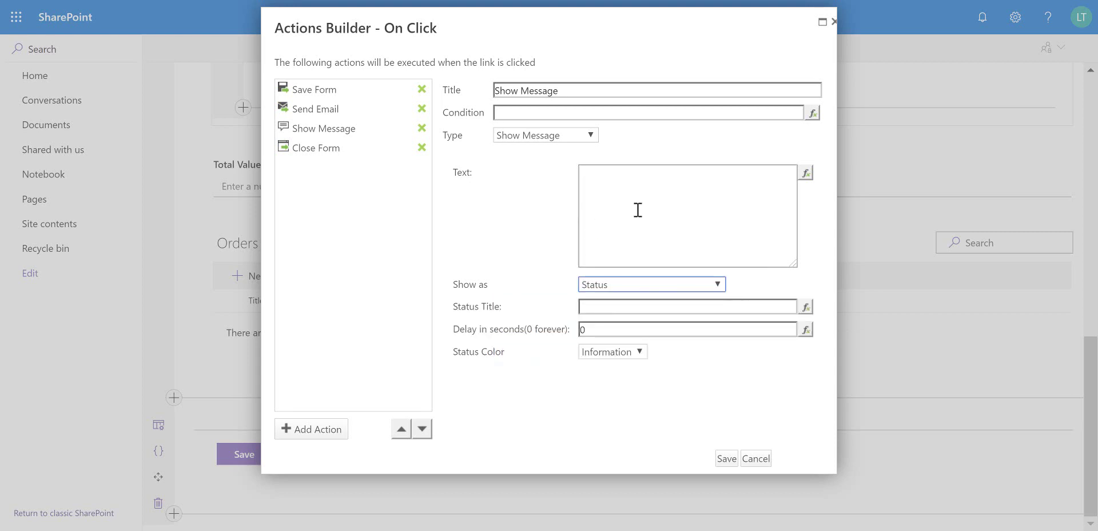
Give the status title Success, Success colour, 5-second delay and text 'Customer Created!!'
{"action": "left_click", "coordinate": [634, 306]}
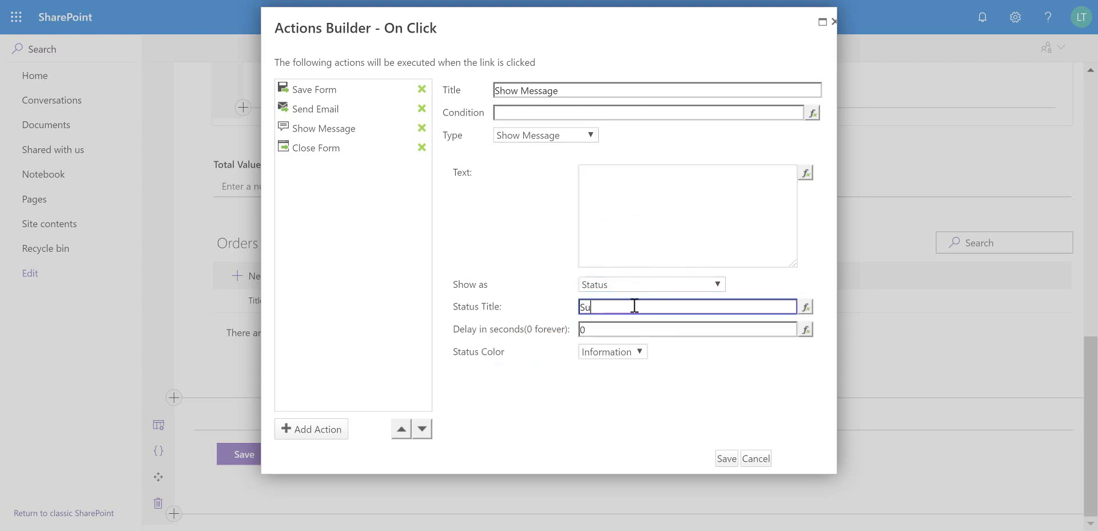
{"action": "type", "text": "Success"}
{"action": "left_click", "coordinate": [639, 352]}
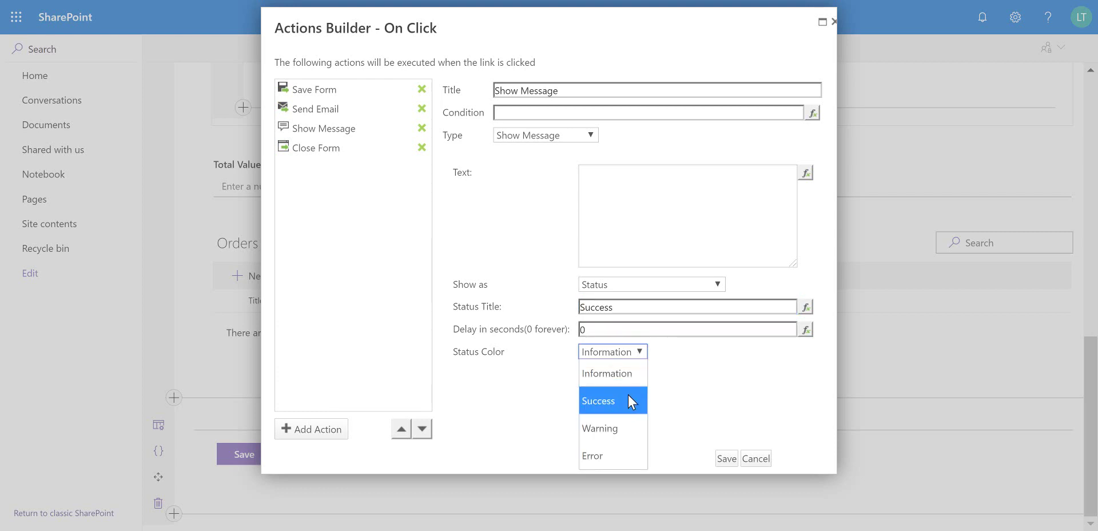
{"action": "left_click", "coordinate": [627, 394]}
{"action": "left_click", "coordinate": [612, 324]}
{"action": "key", "text": "BackSpace"}
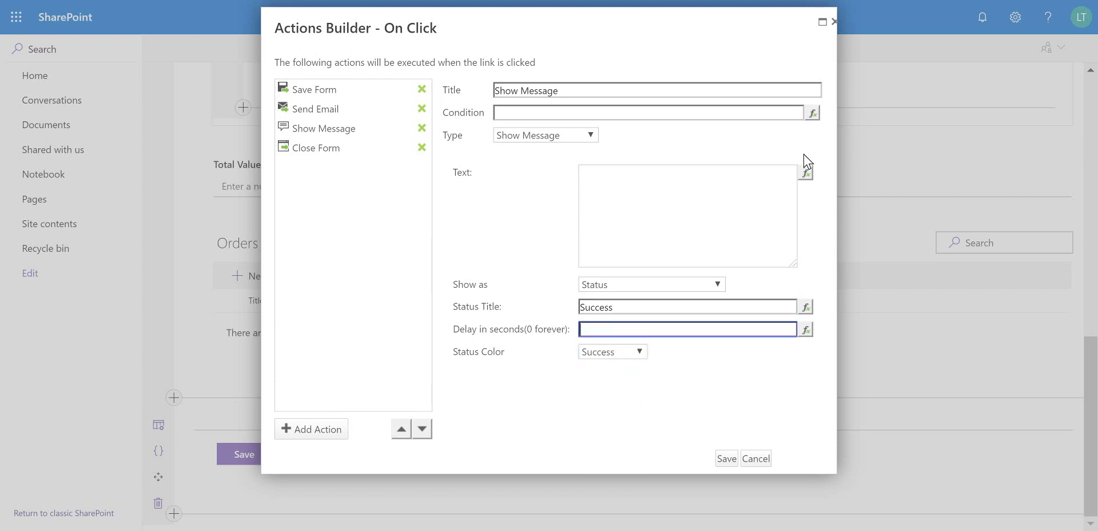
{"action": "left_click", "coordinate": [644, 217]}
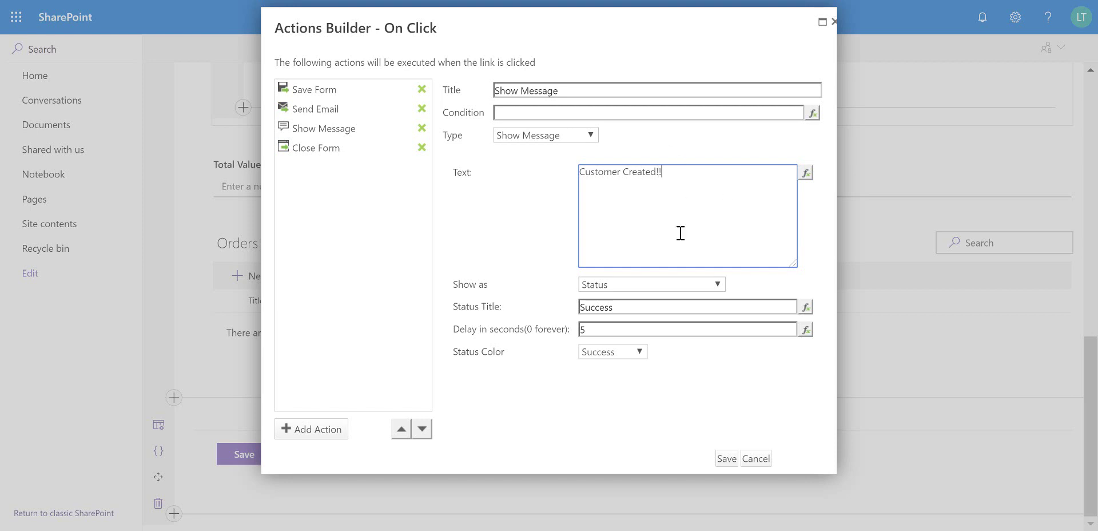
{"action": "left_click", "coordinate": [576, 428]}
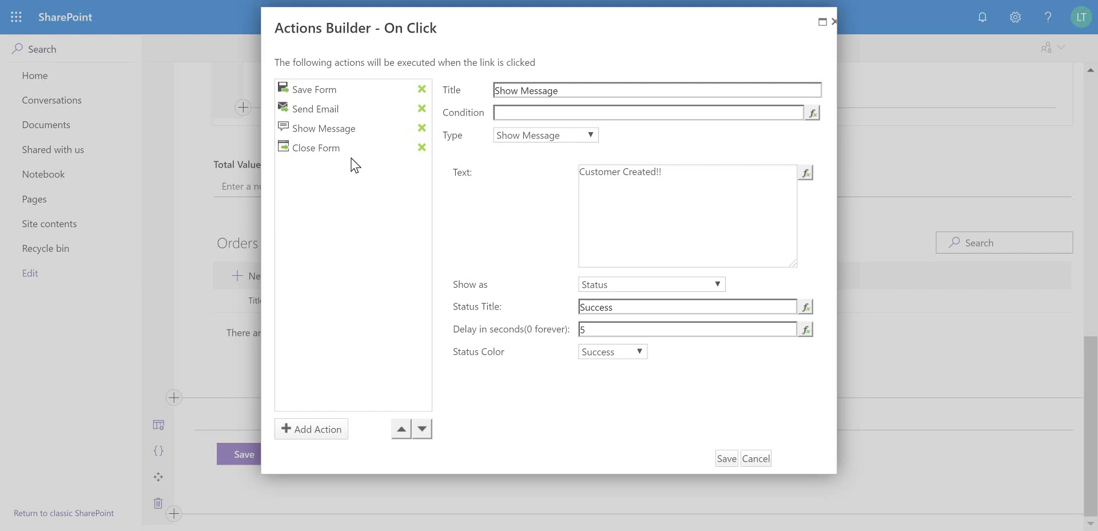
Save the actions and form customization, then open the empty Contacts list from Site contents
{"action": "left_click", "coordinate": [725, 460]}
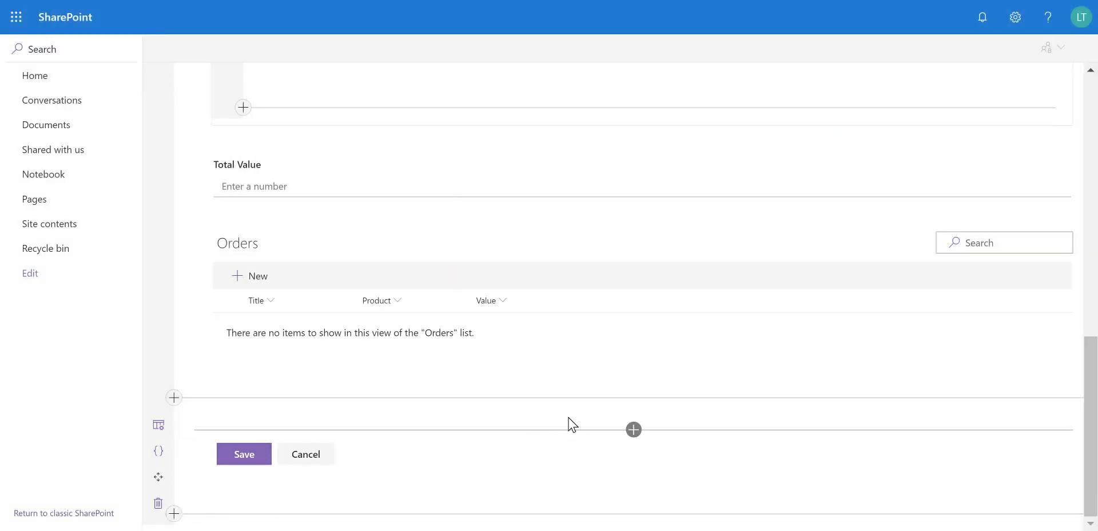
{"action": "scroll", "coordinate": [564, 412], "scroll_direction": "up", "scroll_amount": 15}
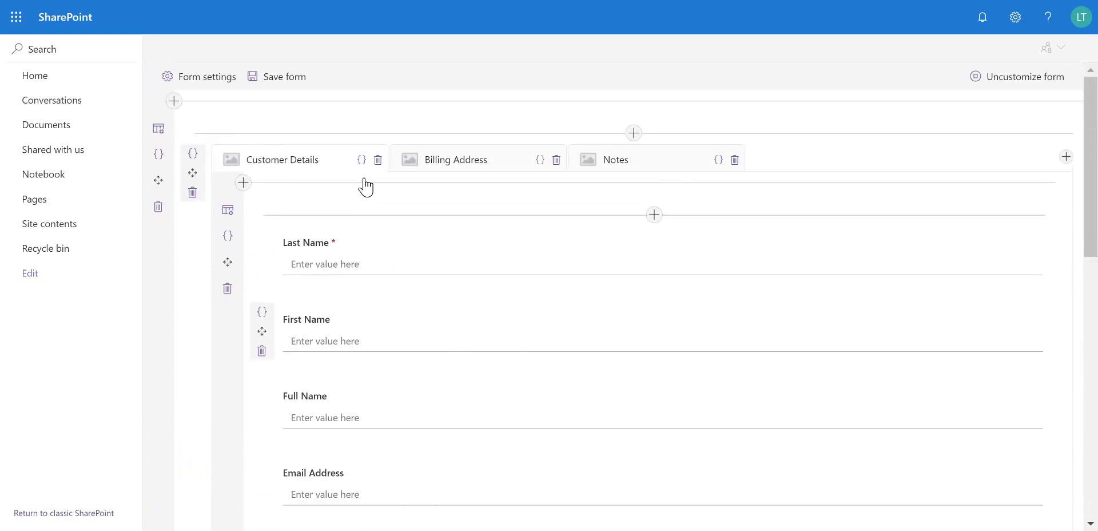
{"action": "left_click", "coordinate": [284, 77]}
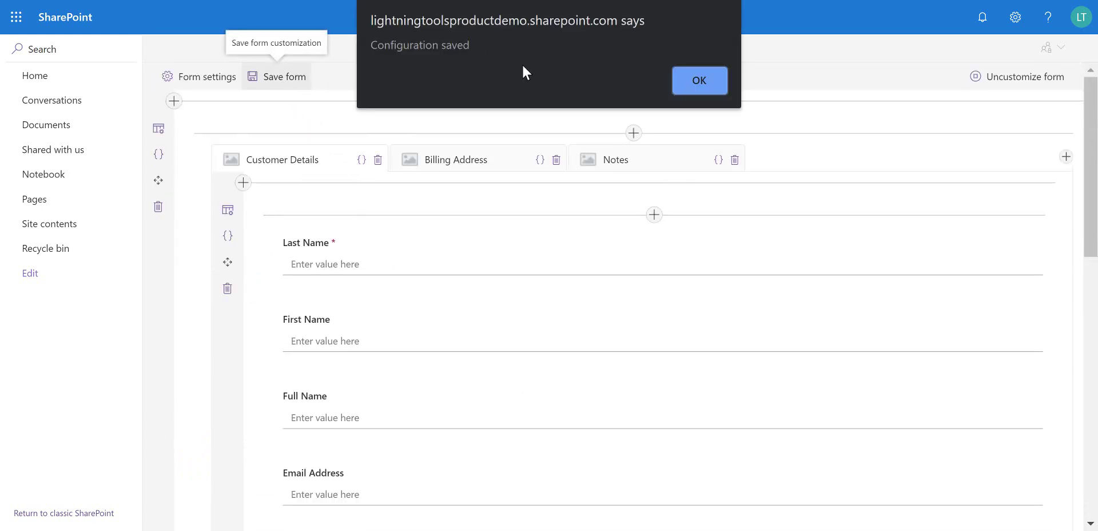
{"action": "left_click", "coordinate": [700, 83]}
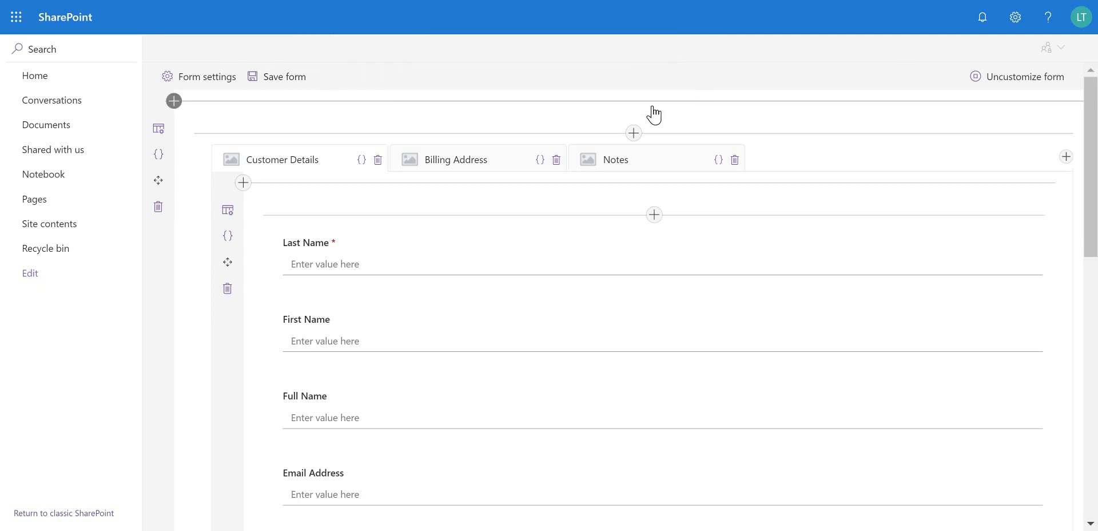
{"action": "left_click", "coordinate": [69, 227]}
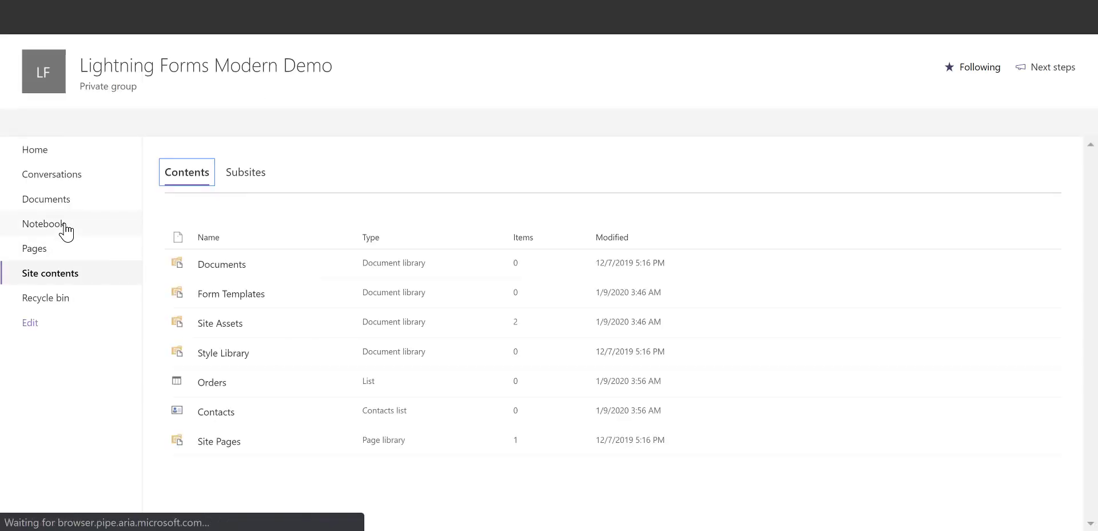
{"action": "left_click", "coordinate": [224, 417]}
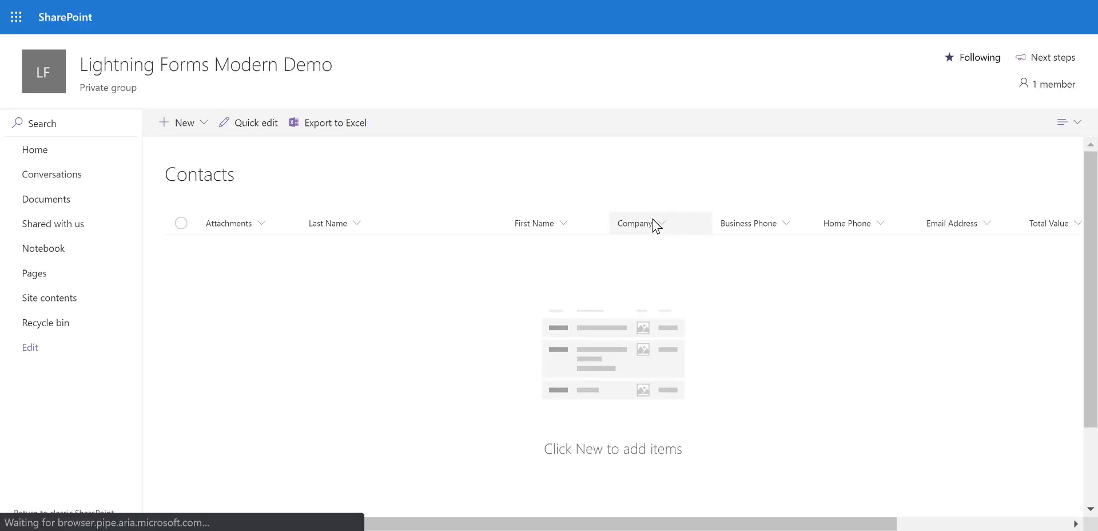
Start a new contact and enter its last name, first name, e-mail address and company Lightning Tools
{"action": "left_click", "coordinate": [172, 128]}
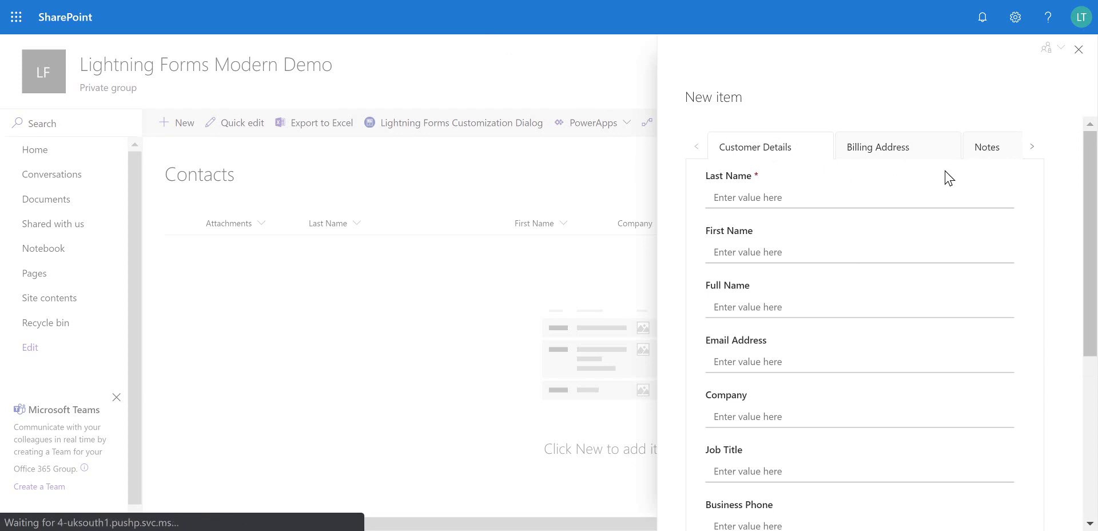
{"action": "left_click", "coordinate": [780, 190]}
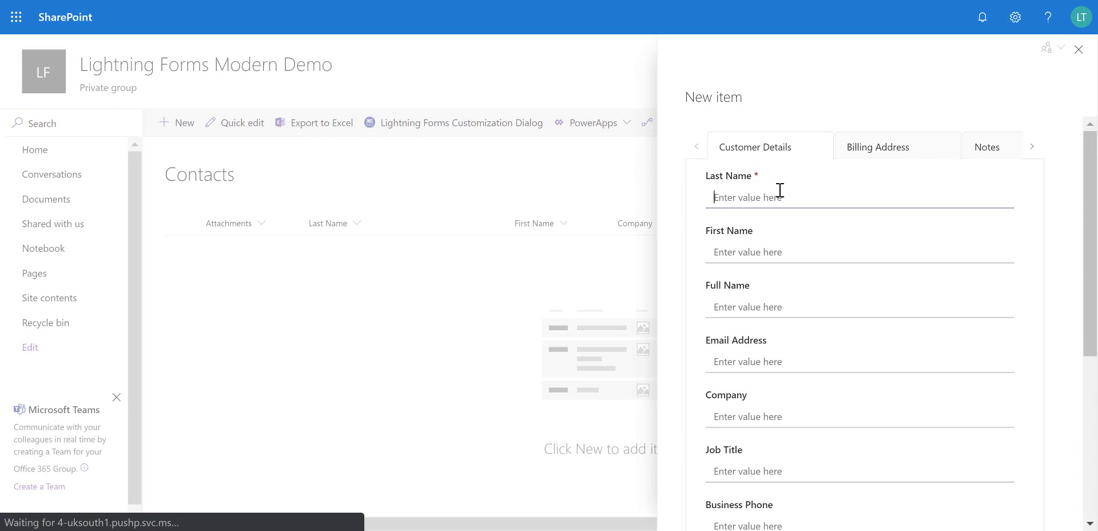
{"action": "key", "text": "Tab"}
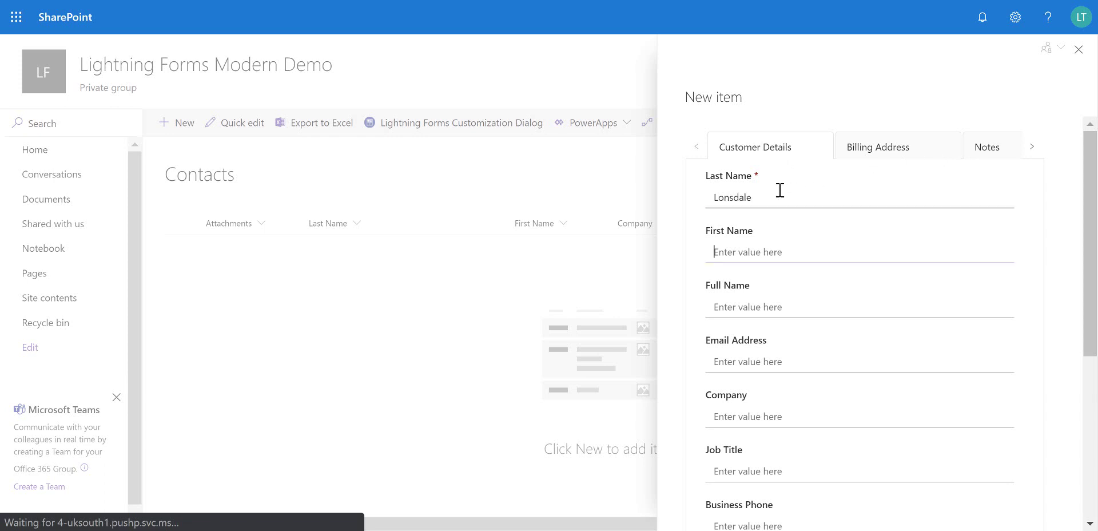
{"action": "key", "text": "Tab"}
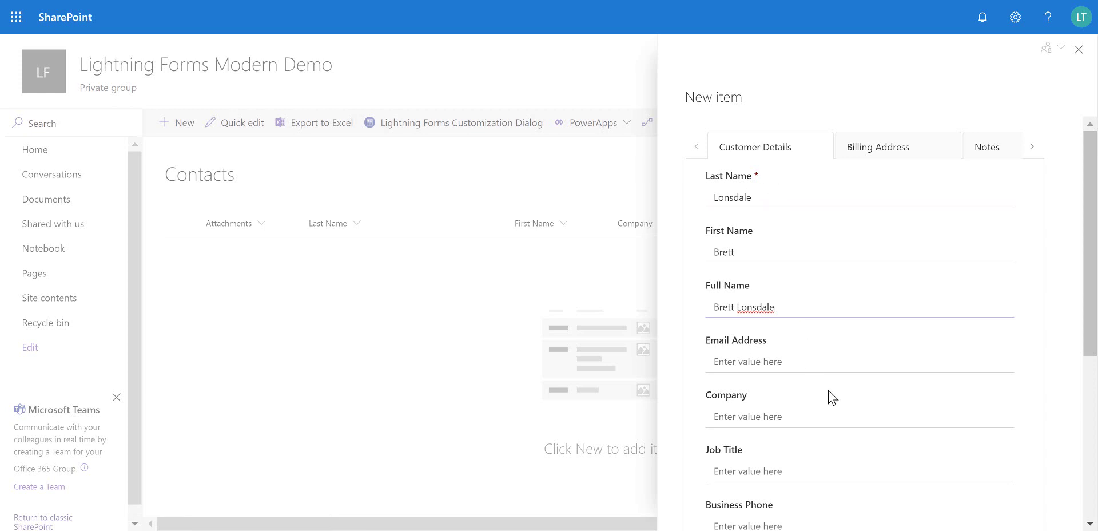
{"action": "left_click", "coordinate": [787, 367]}
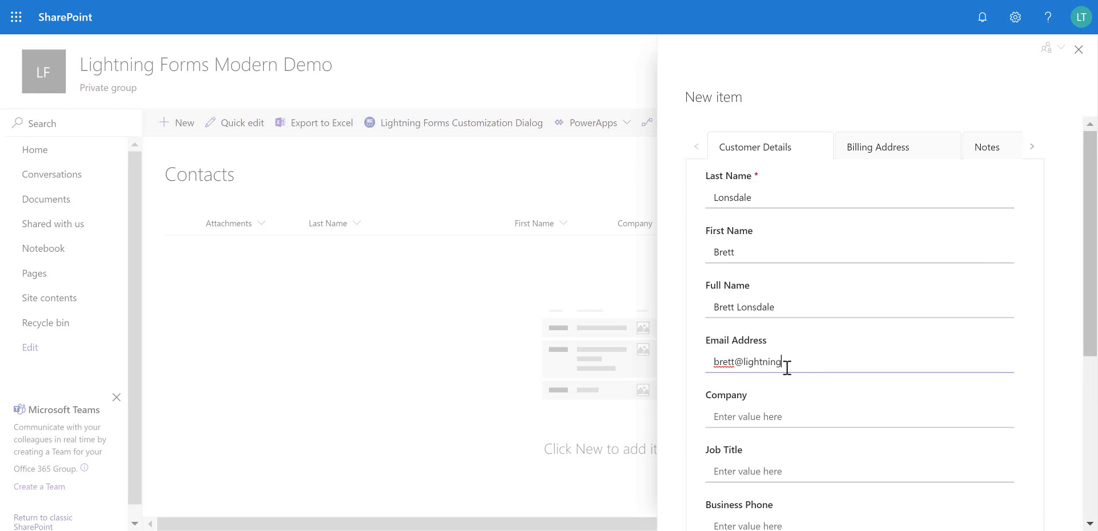
{"action": "key", "text": "Tab"}
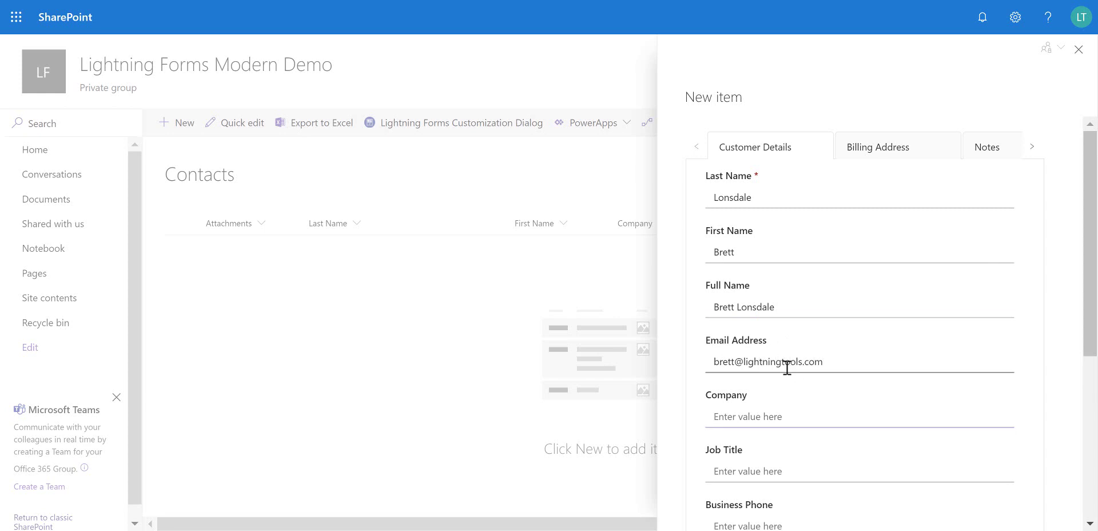
{"action": "type", "text": "Lightning Tools"}
{"action": "key", "text": "Tab"}
Browse the Notes and Billing Address tabs, then return to Customer Details and scroll down
{"action": "scroll", "coordinate": [787, 367], "scroll_direction": "down", "scroll_amount": 5}
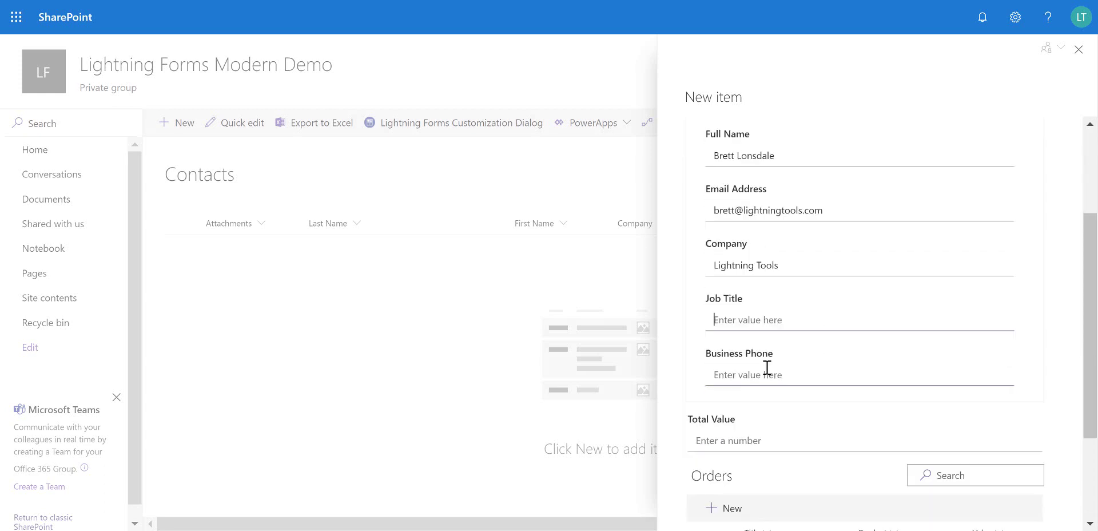
{"action": "scroll", "coordinate": [839, 223], "scroll_direction": "up", "scroll_amount": 4}
{"action": "scroll", "coordinate": [855, 200], "scroll_direction": "up", "scroll_amount": 2}
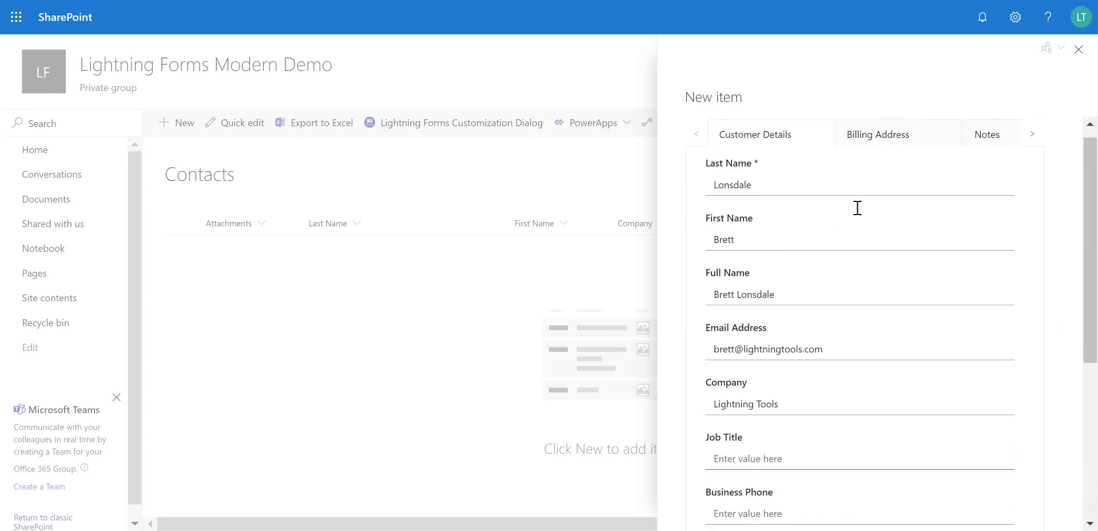
{"action": "left_click", "coordinate": [995, 150]}
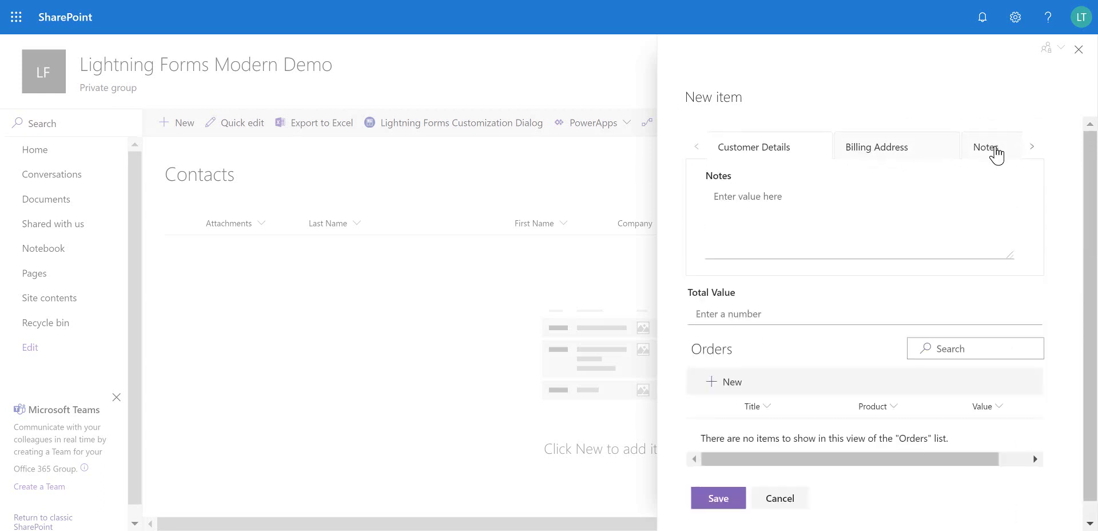
{"action": "left_click", "coordinate": [847, 151]}
{"action": "left_click", "coordinate": [731, 149]}
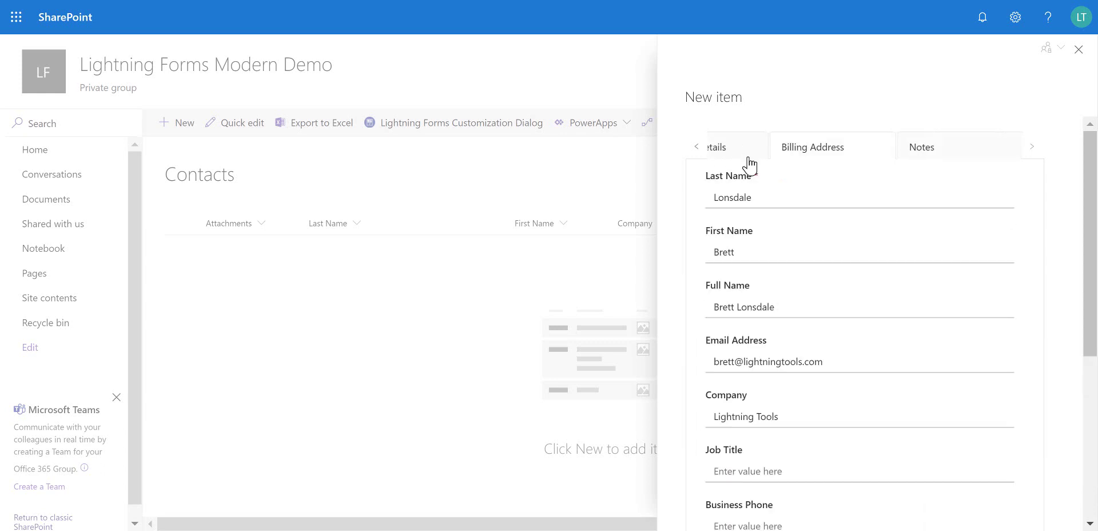
{"action": "scroll", "coordinate": [897, 263], "scroll_direction": "down", "scroll_amount": 5}
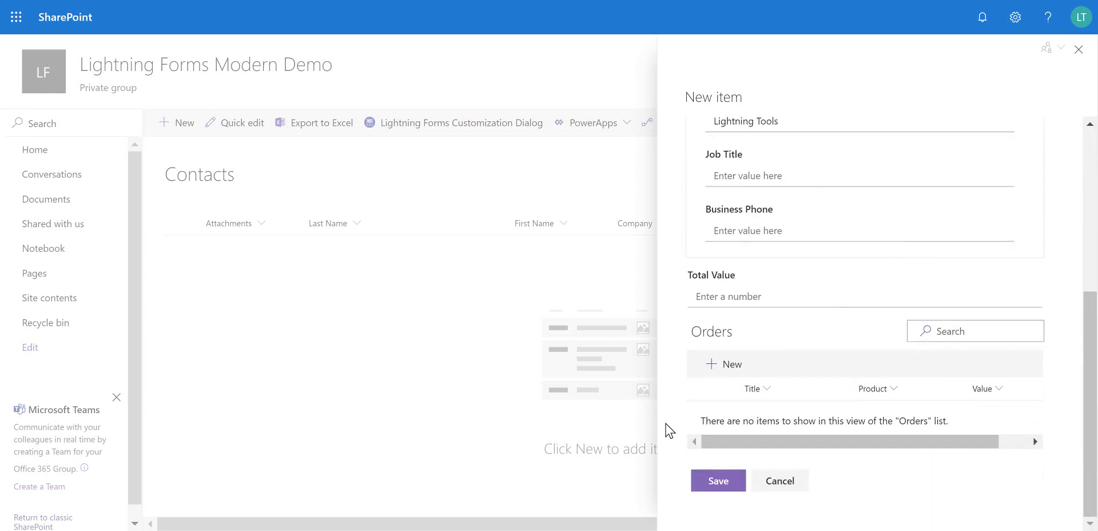
Save order 'DeliverPoint Purchase' (product DeliverPoint, value 1000), then begin a second order
{"action": "left_click", "coordinate": [717, 367]}
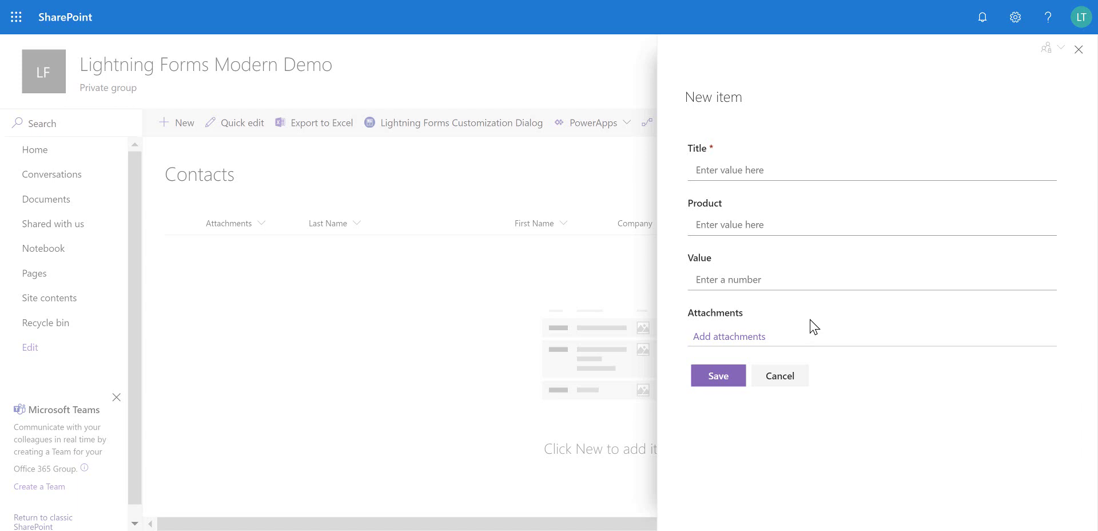
{"action": "left_click", "coordinate": [803, 171]}
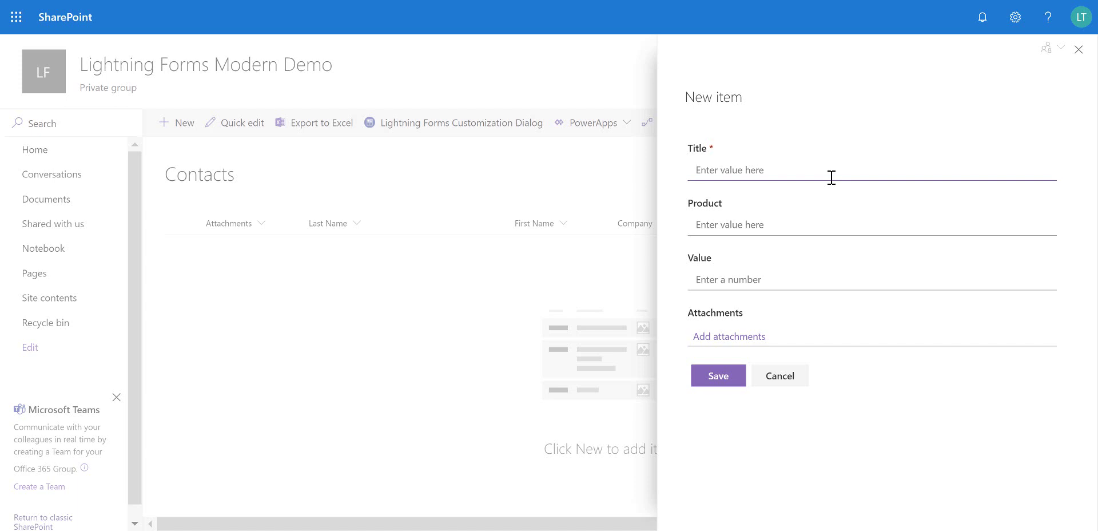
{"action": "type", "text": "DeliverPoint "}
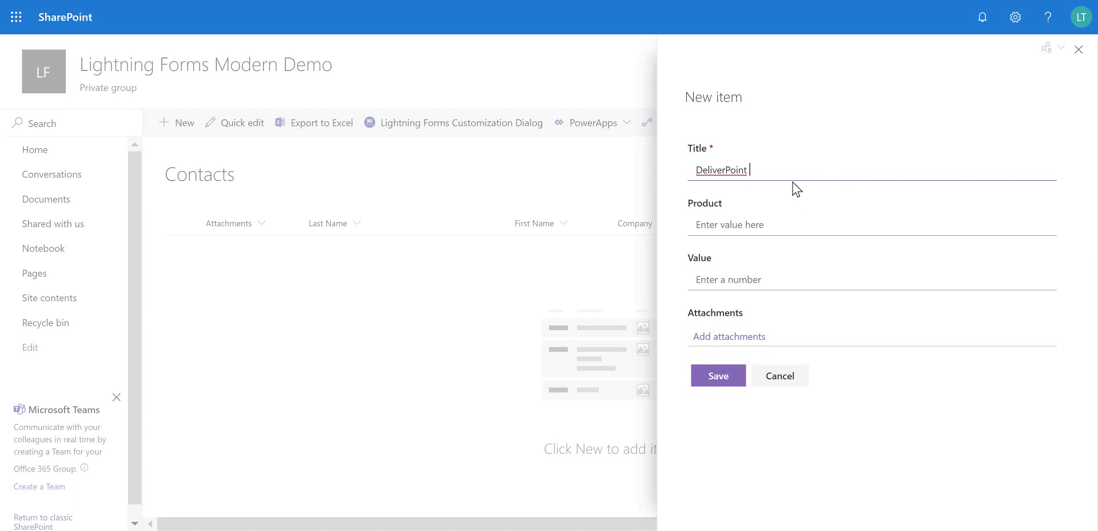
{"action": "type", "text": "Purchase"}
{"action": "left_click", "coordinate": [770, 225]}
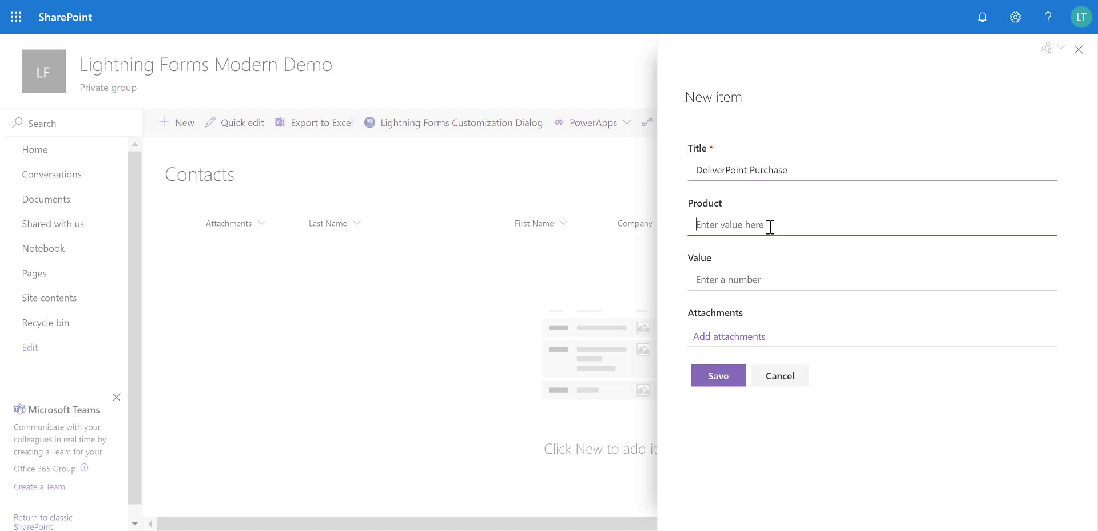
{"action": "type", "text": "DeliverPoint"}
{"action": "left_click", "coordinate": [792, 277]}
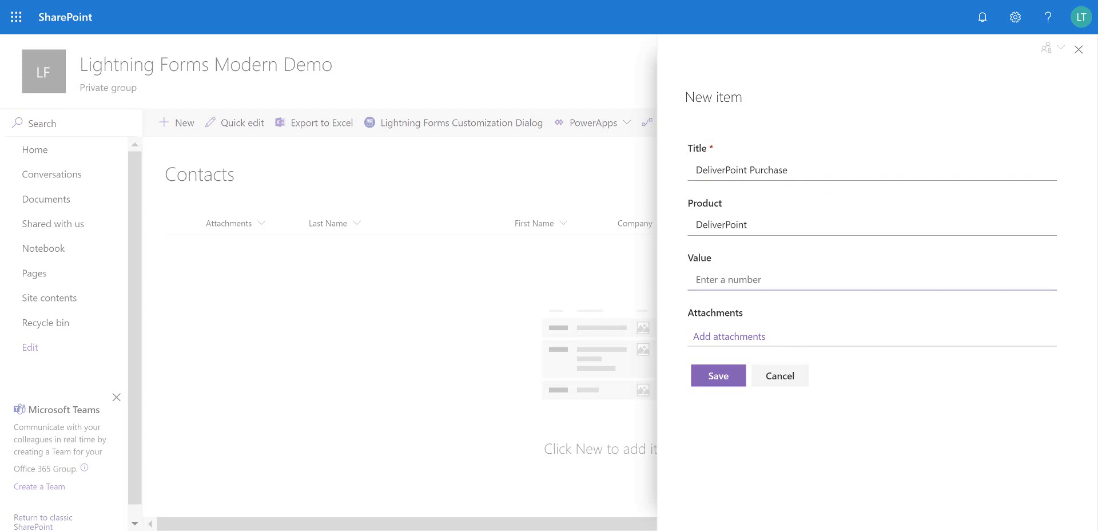
{"action": "type", "text": "1000"}
{"action": "left_click", "coordinate": [719, 377]}
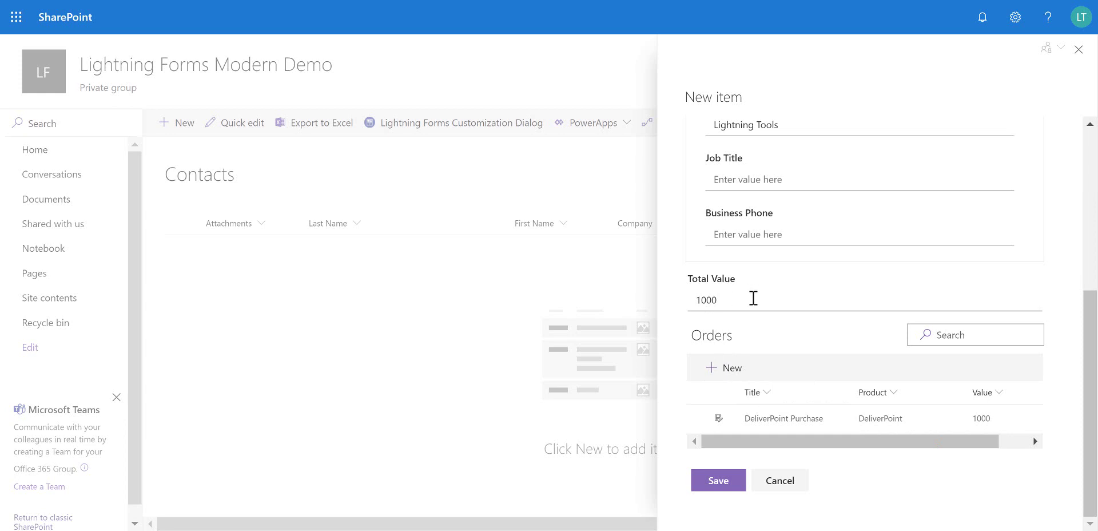
{"action": "left_click", "coordinate": [737, 367]}
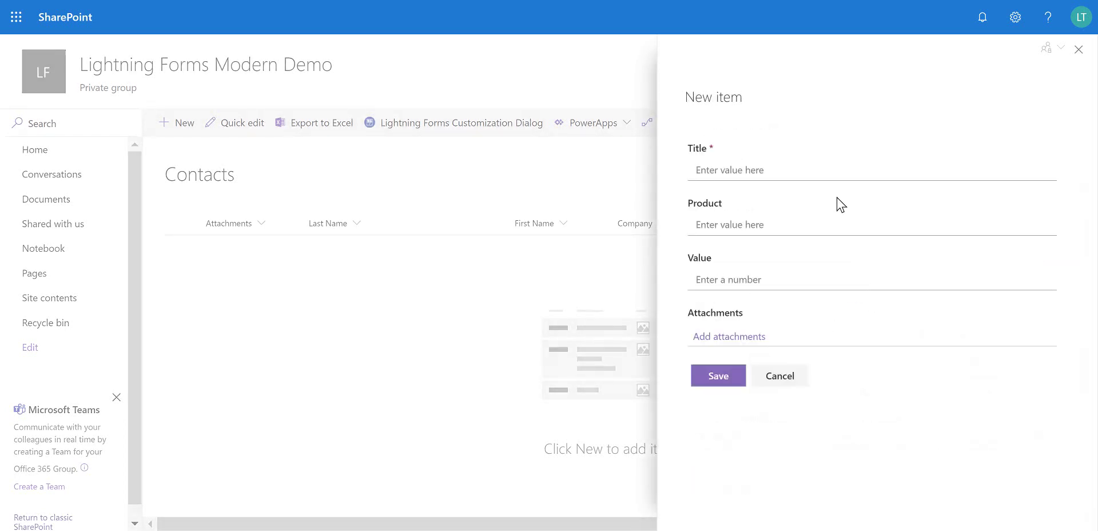
Add and save the order 'Lightning Conductor Purchase' with product 'Lightning Conductor' and value 1000
{"action": "left_click", "coordinate": [811, 174]}
{"action": "type", "text": "Ligh"}
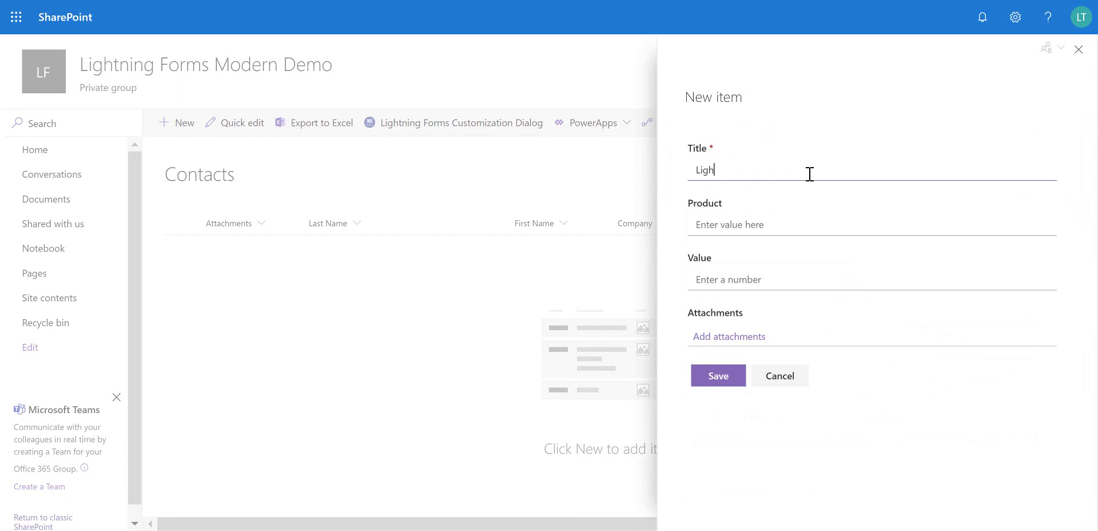
{"action": "type", "text": "tning Conductor"}
{"action": "left_click", "coordinate": [771, 222]}
{"action": "type", "text": "Li"}
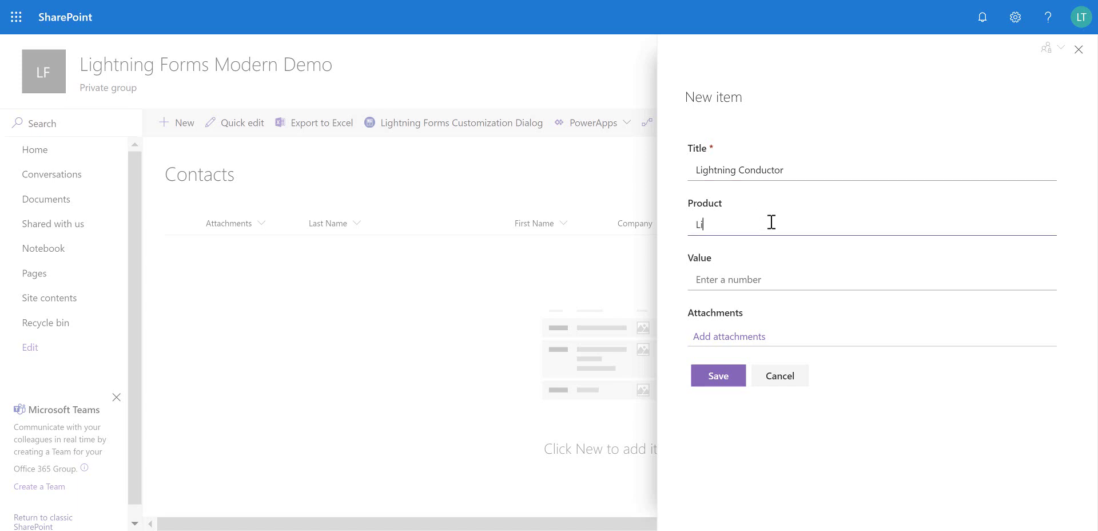
{"action": "type", "text": "ghtning Conductor"}
{"action": "left_click", "coordinate": [792, 169]}
{"action": "type", "text": "P"}
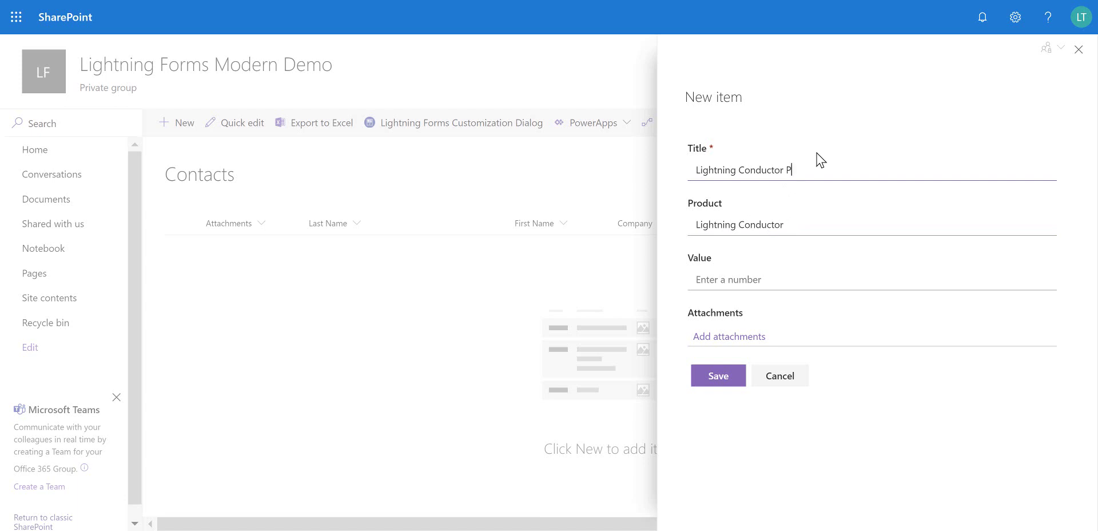
{"action": "type", "text": "urchase"}
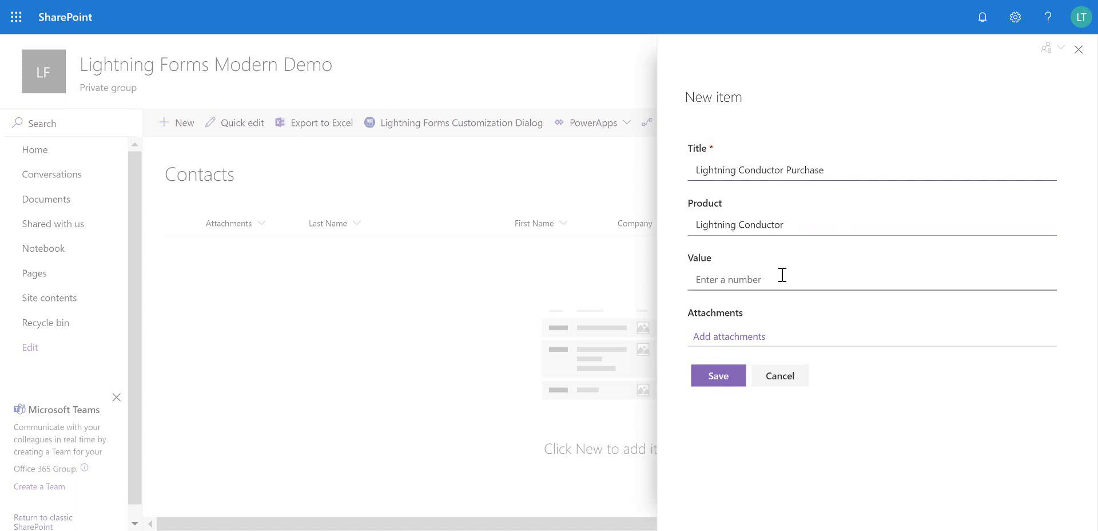
{"action": "left_click", "coordinate": [782, 275]}
{"action": "type", "text": "1000"}
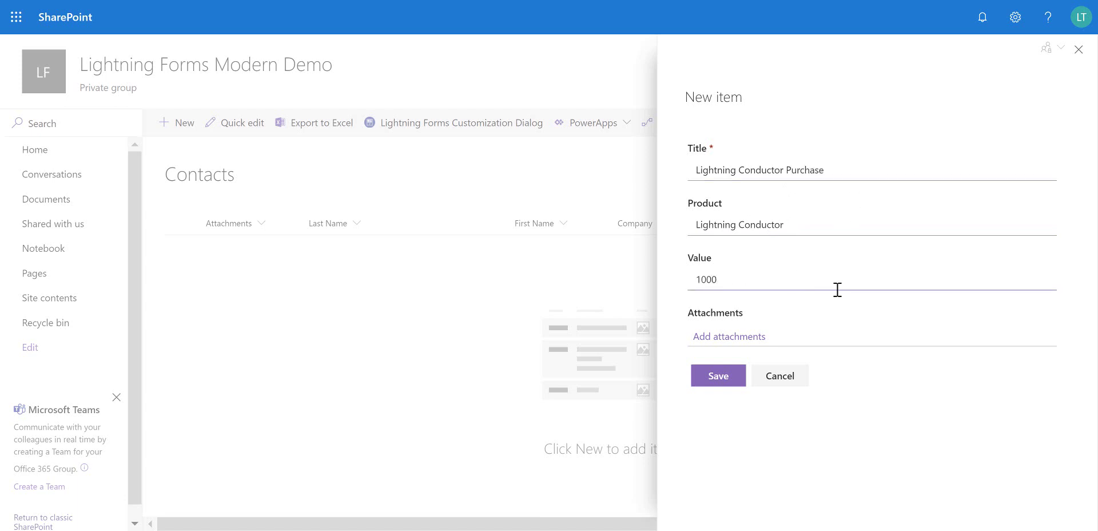
{"action": "left_click", "coordinate": [722, 376]}
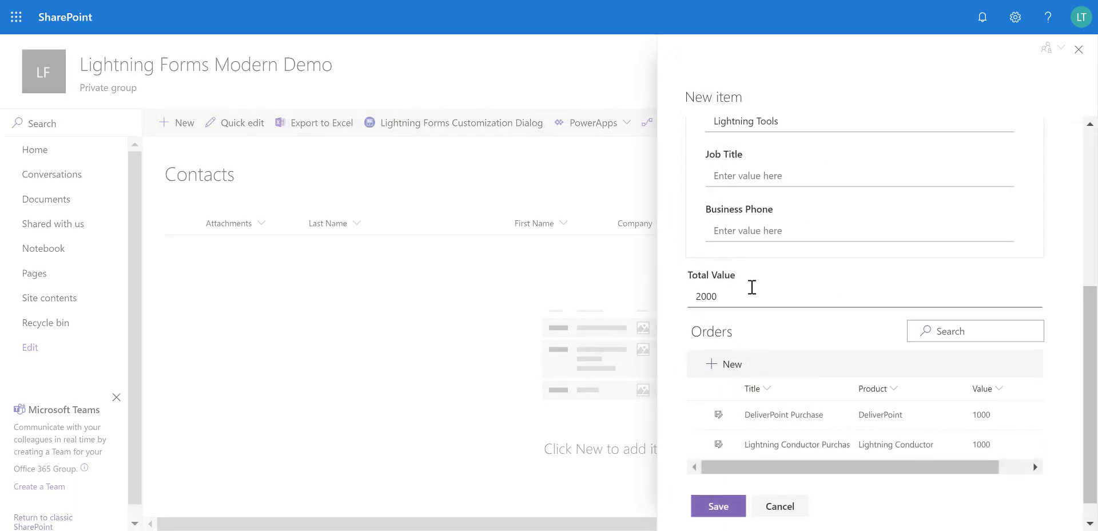
Save the new contact with its two orders, then open the Orders list from Site contents
{"action": "left_click", "coordinate": [716, 507]}
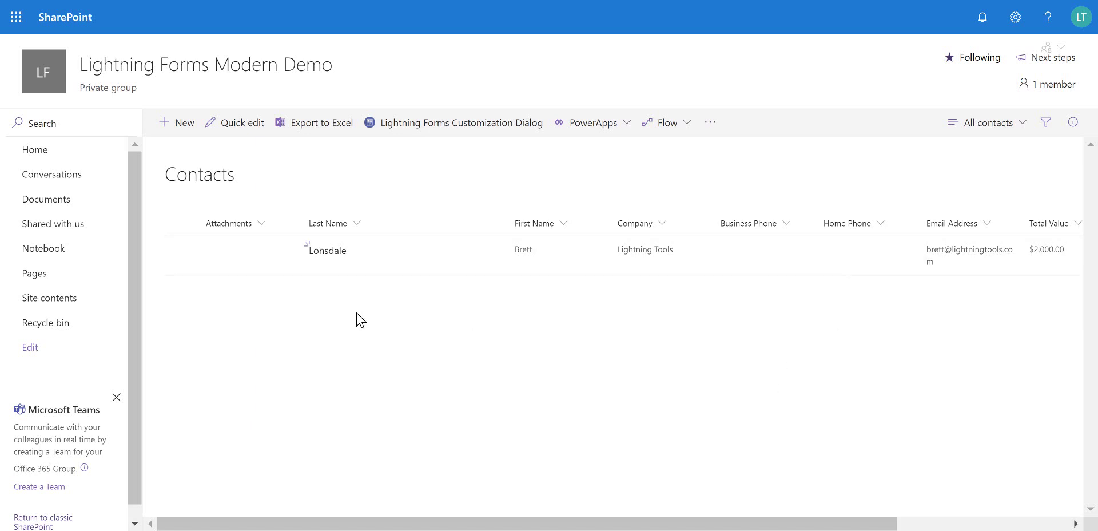
{"action": "left_click", "coordinate": [101, 299]}
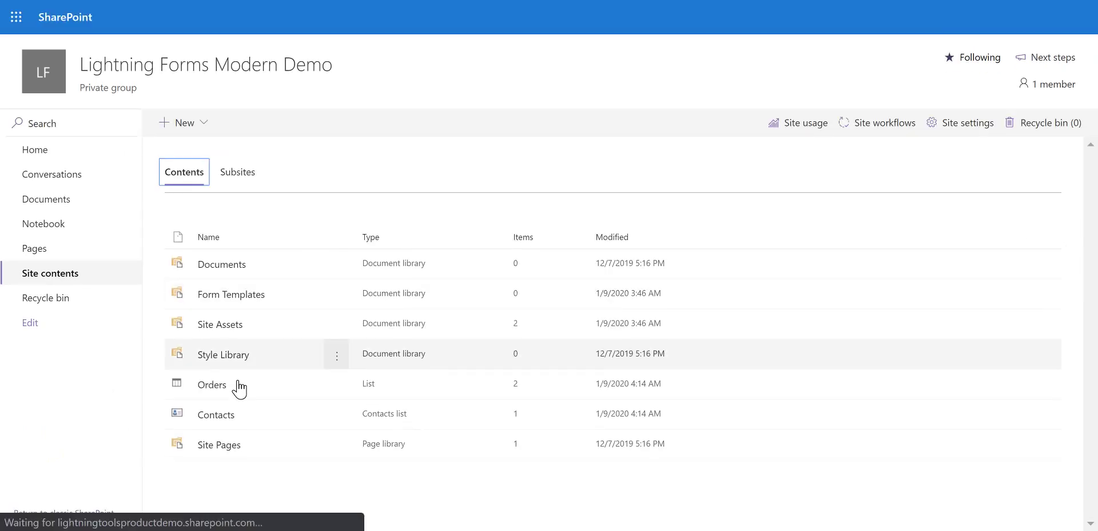
{"action": "left_click", "coordinate": [223, 392]}
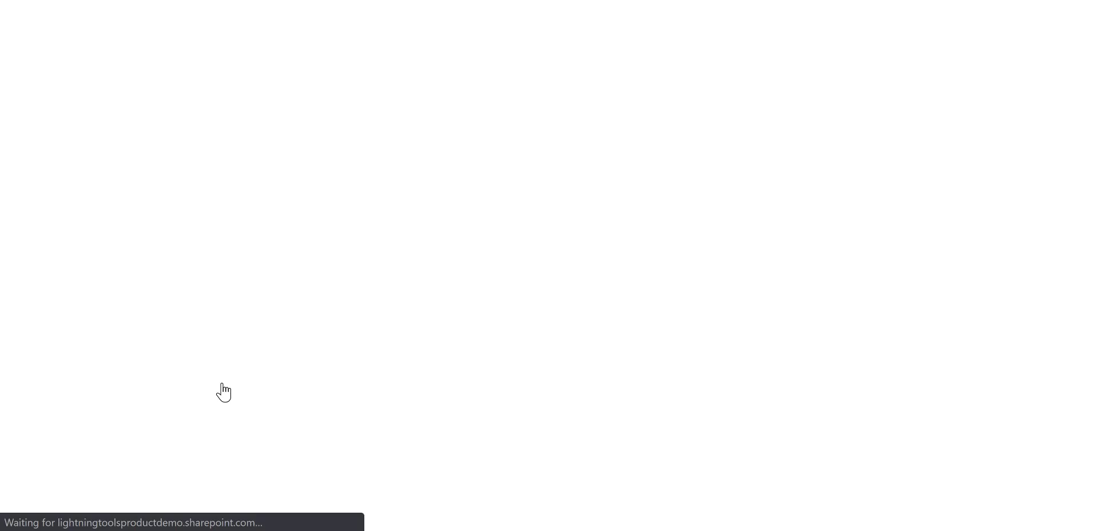